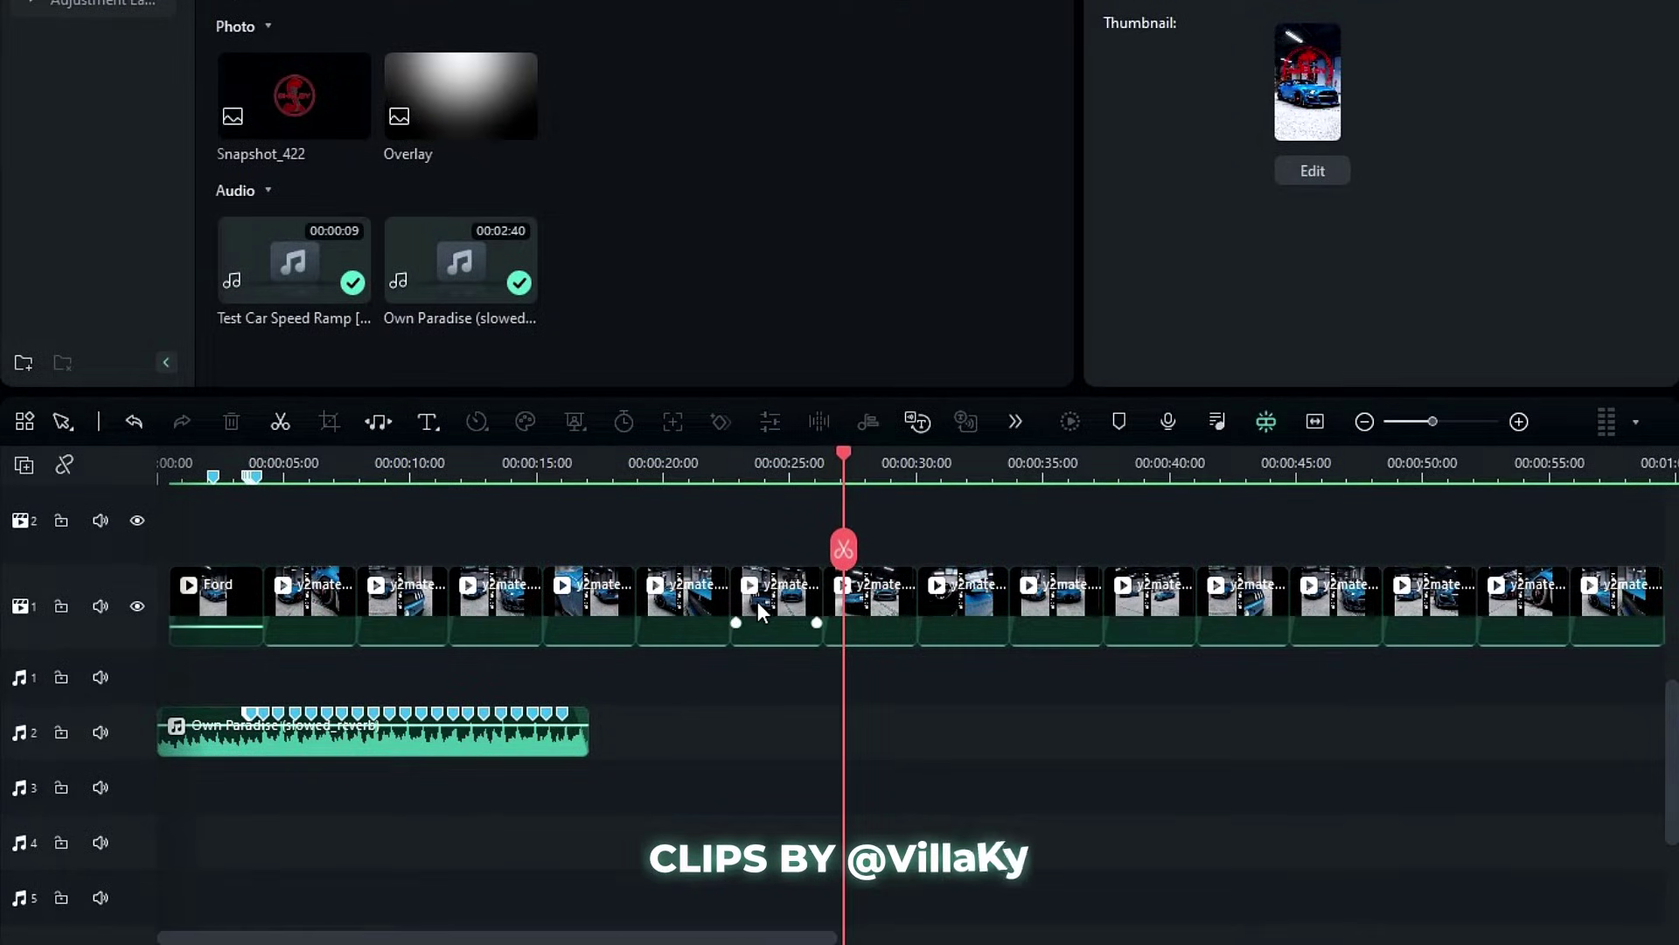
{"action": "left_click", "coordinate": [251, 462]}
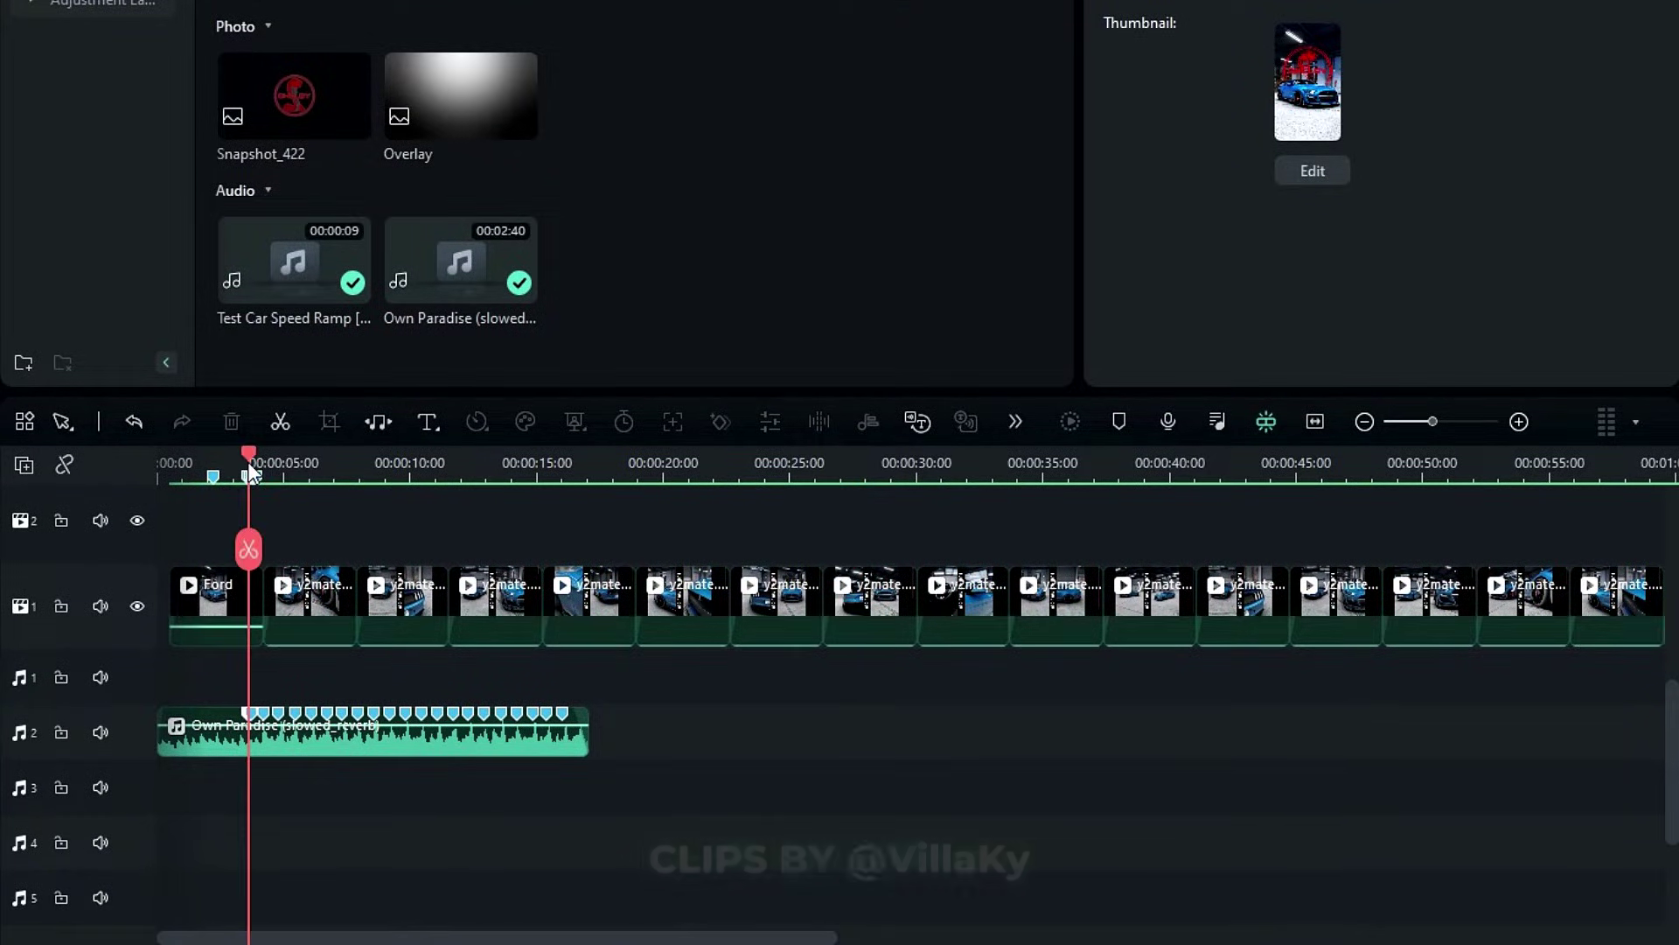
{"action": "scroll", "coordinate": [498, 510], "scroll_direction": "up", "scroll_amount": 5}
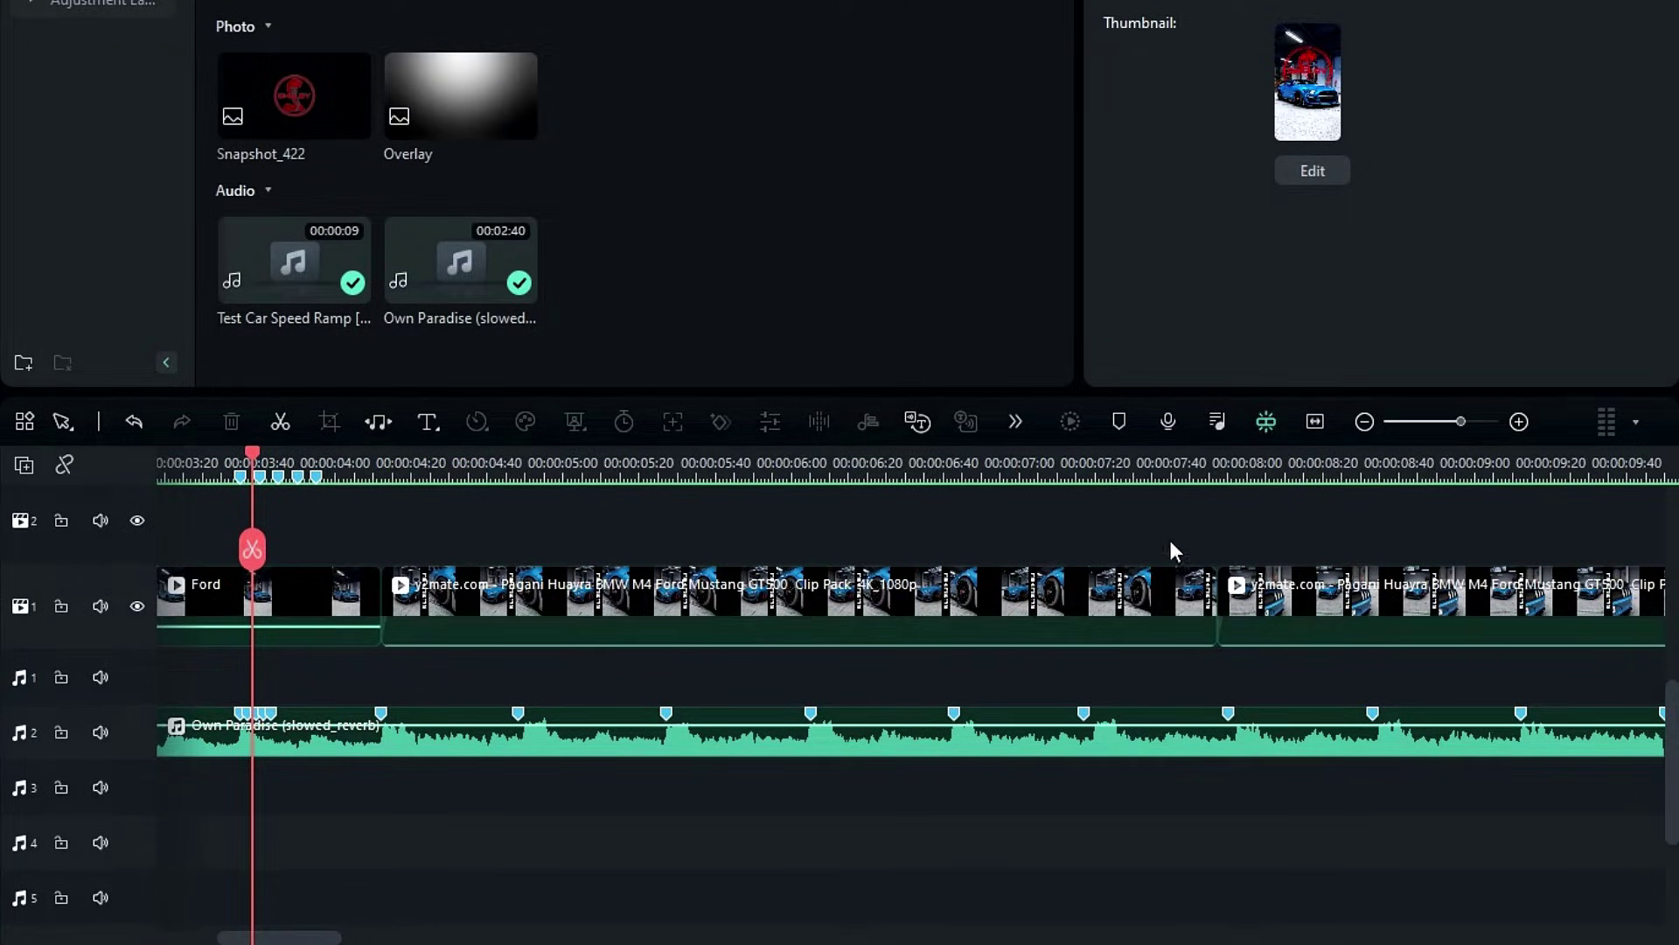
{"action": "scroll", "coordinate": [292, 614], "scroll_direction": "down", "scroll_amount": 5}
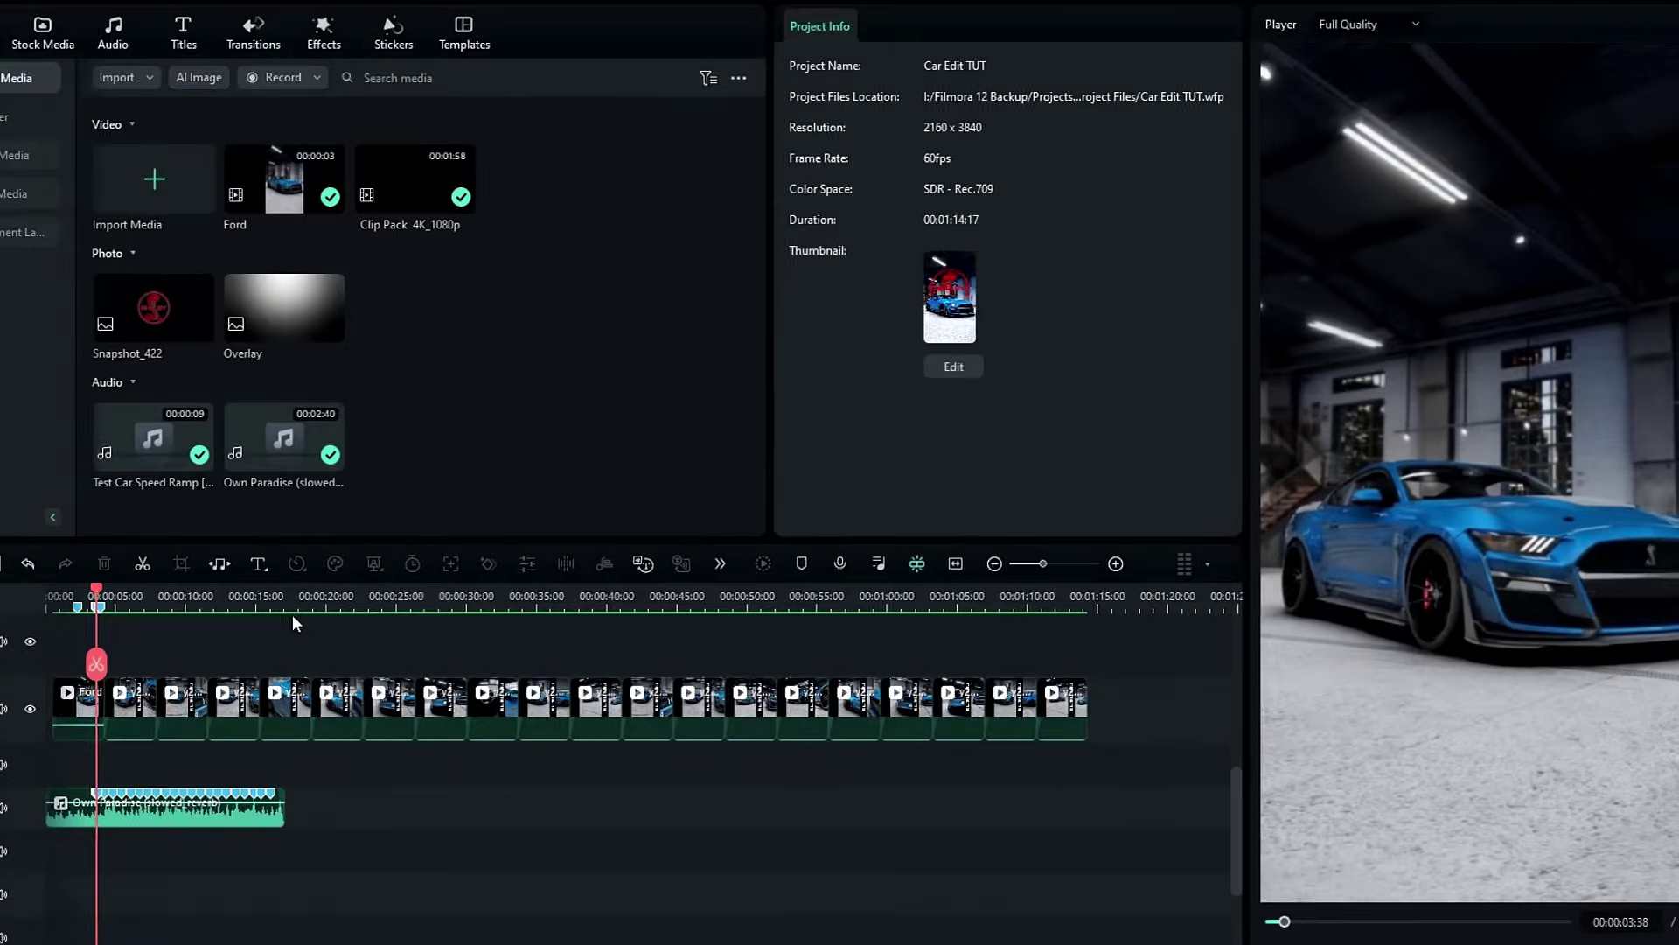
{"action": "left_click_drag", "start_coordinate": [164, 592], "coordinate": [718, 693]}
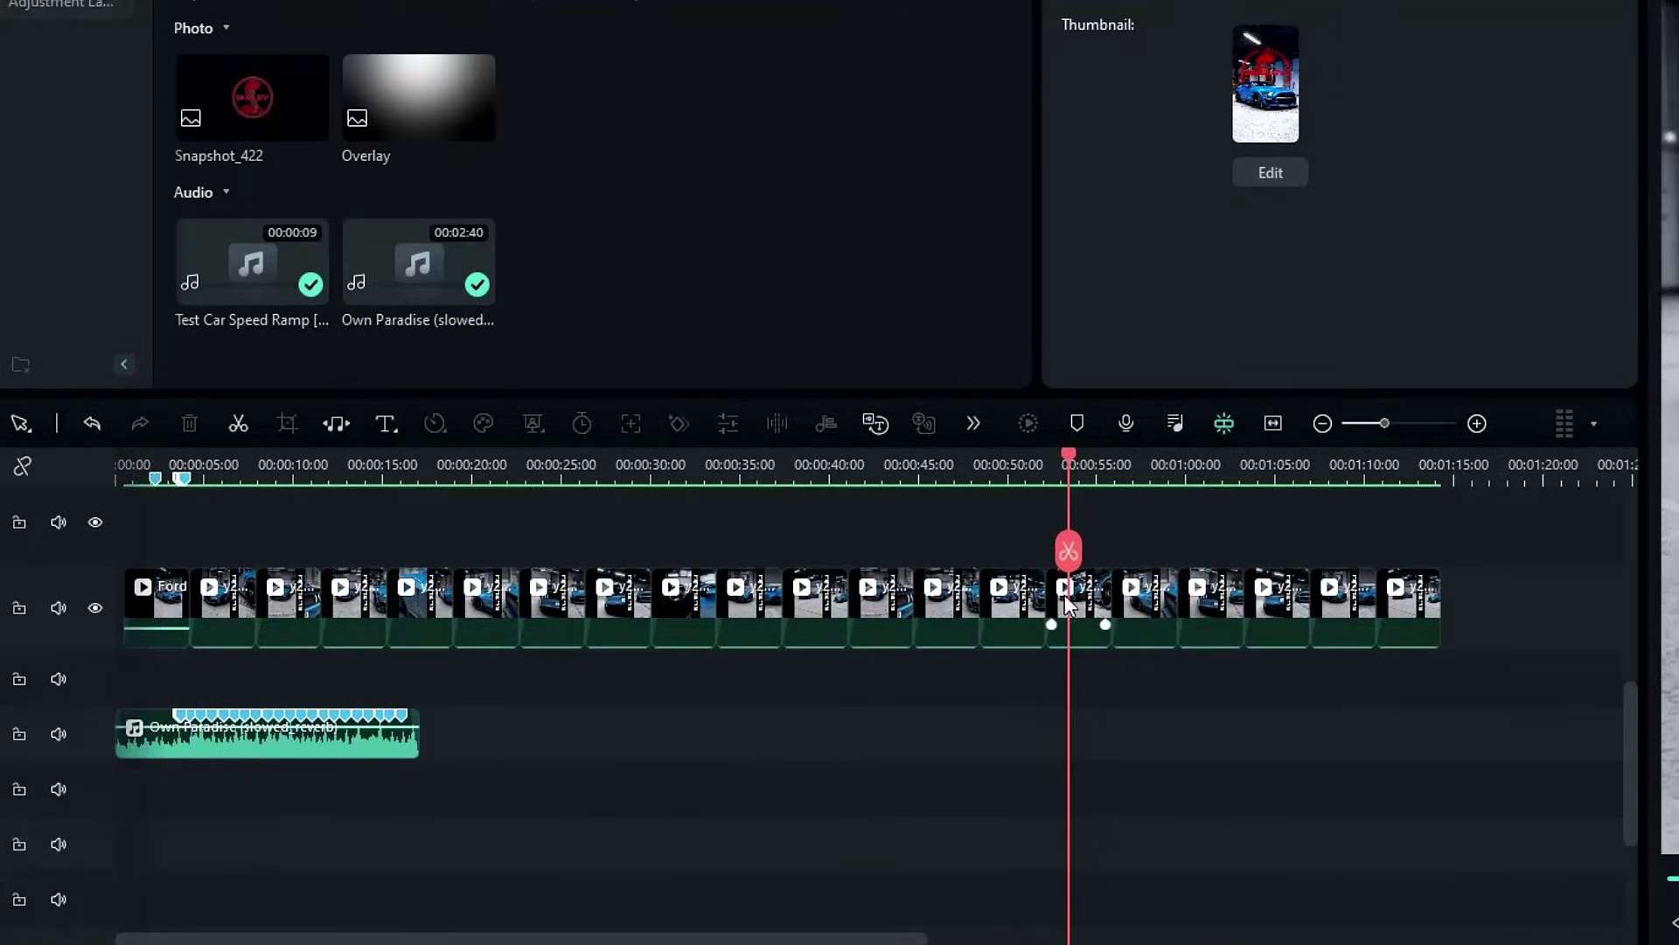
{"action": "left_click", "coordinate": [1082, 612]}
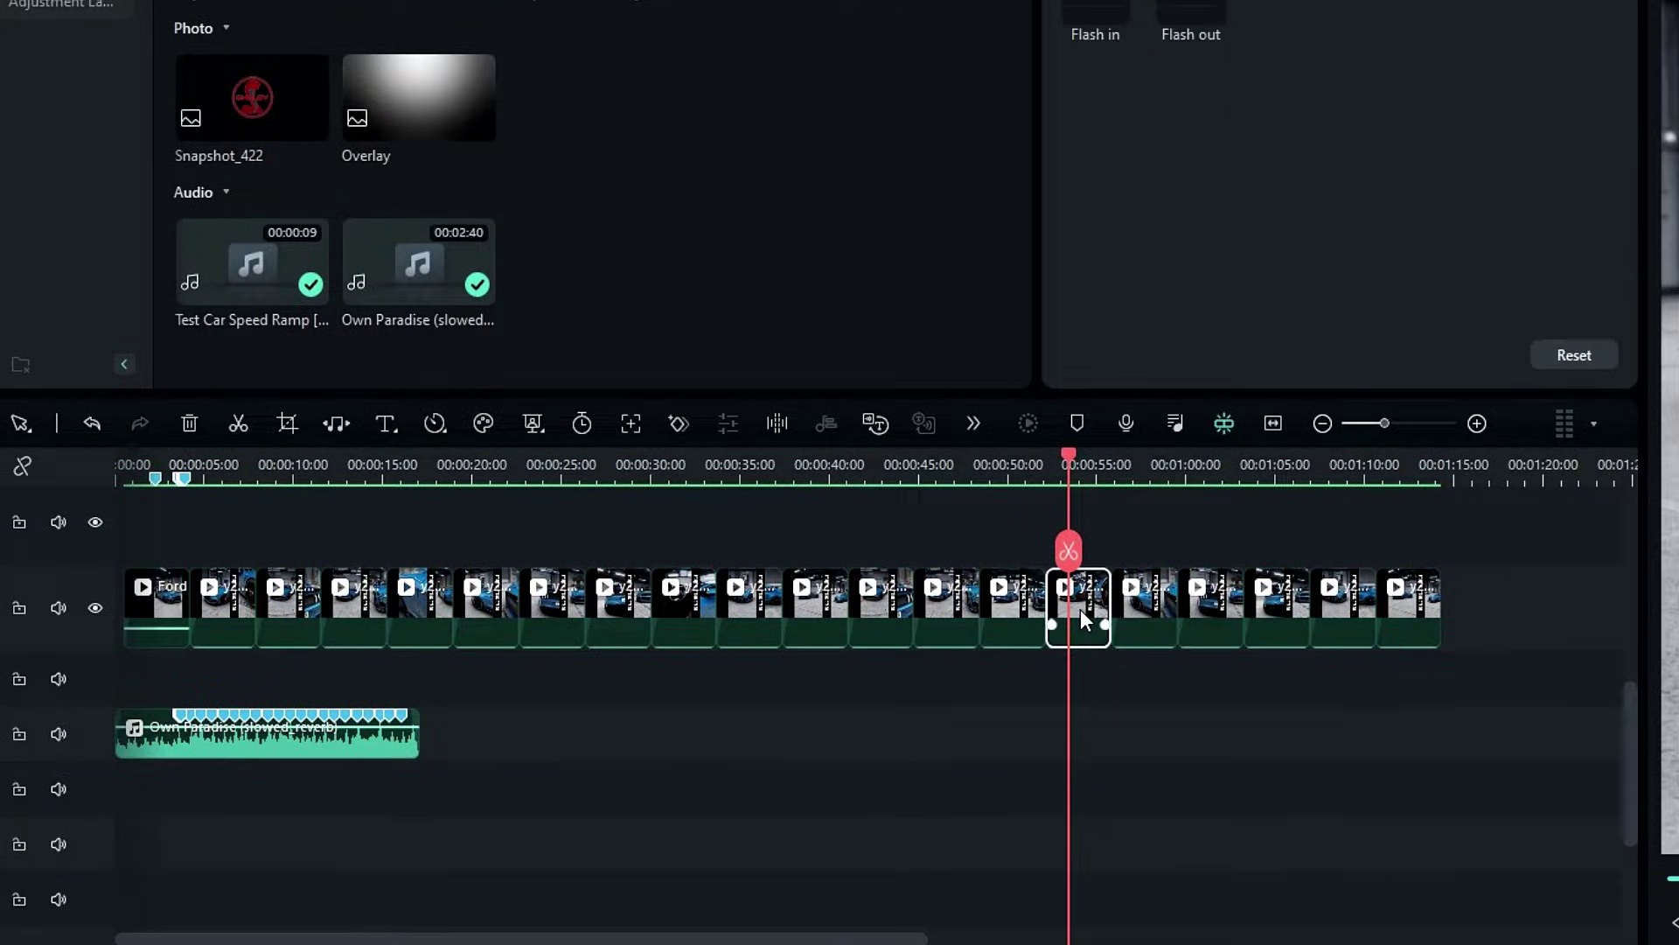
{"action": "left_click", "coordinate": [437, 431]}
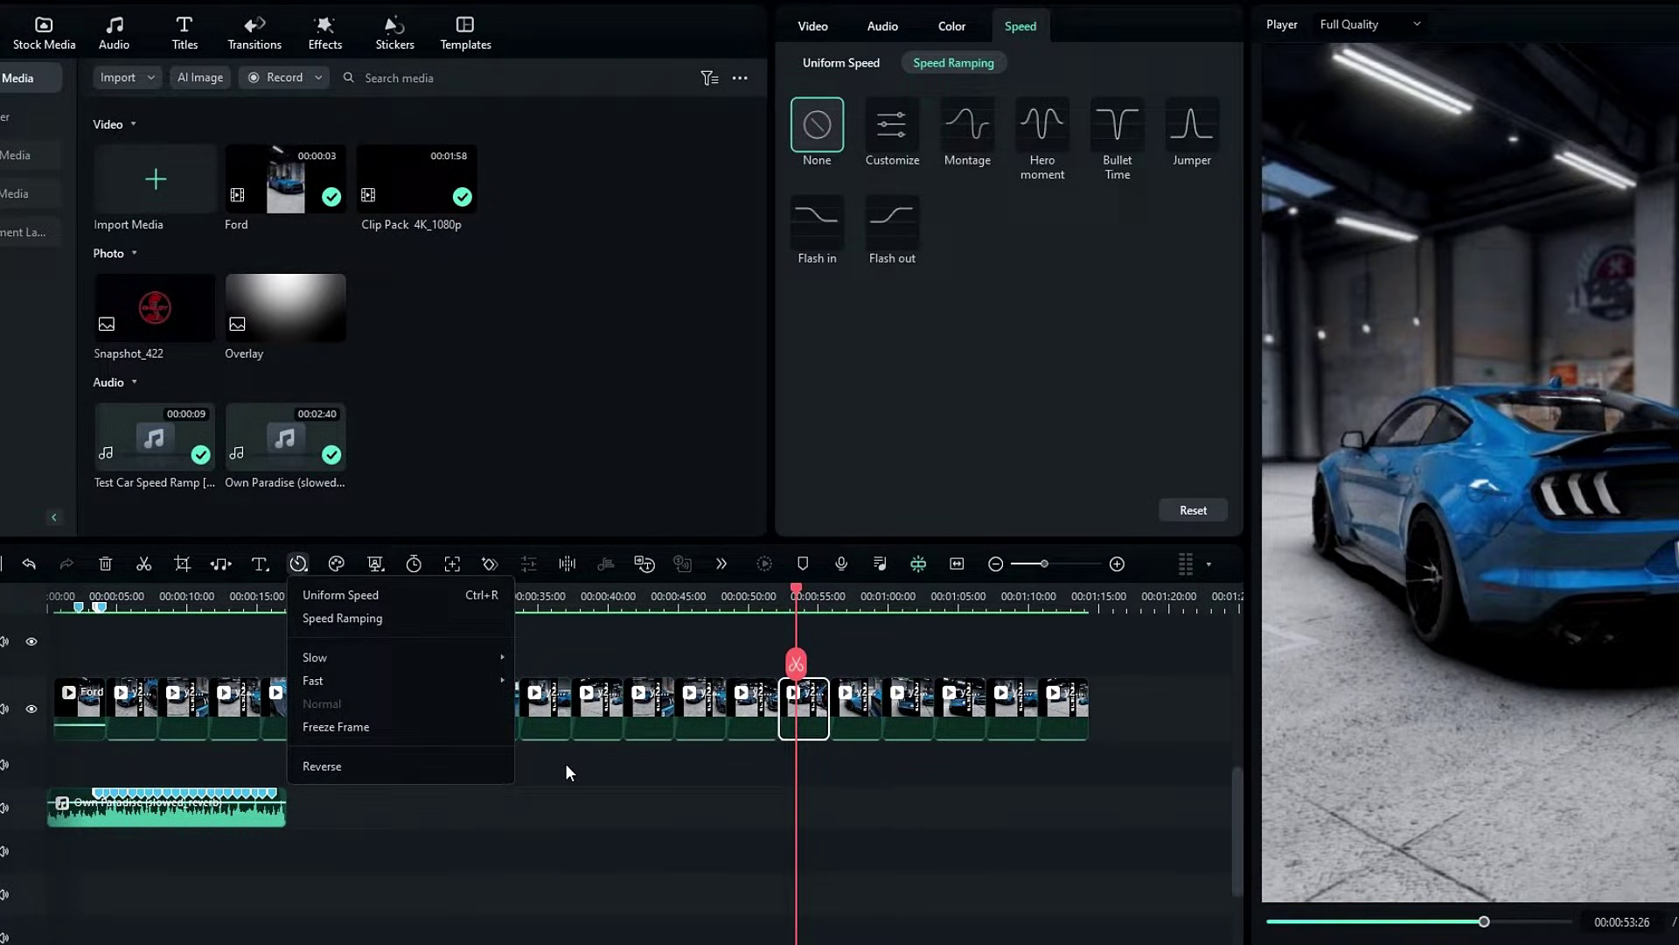
{"action": "left_click", "coordinate": [771, 673]}
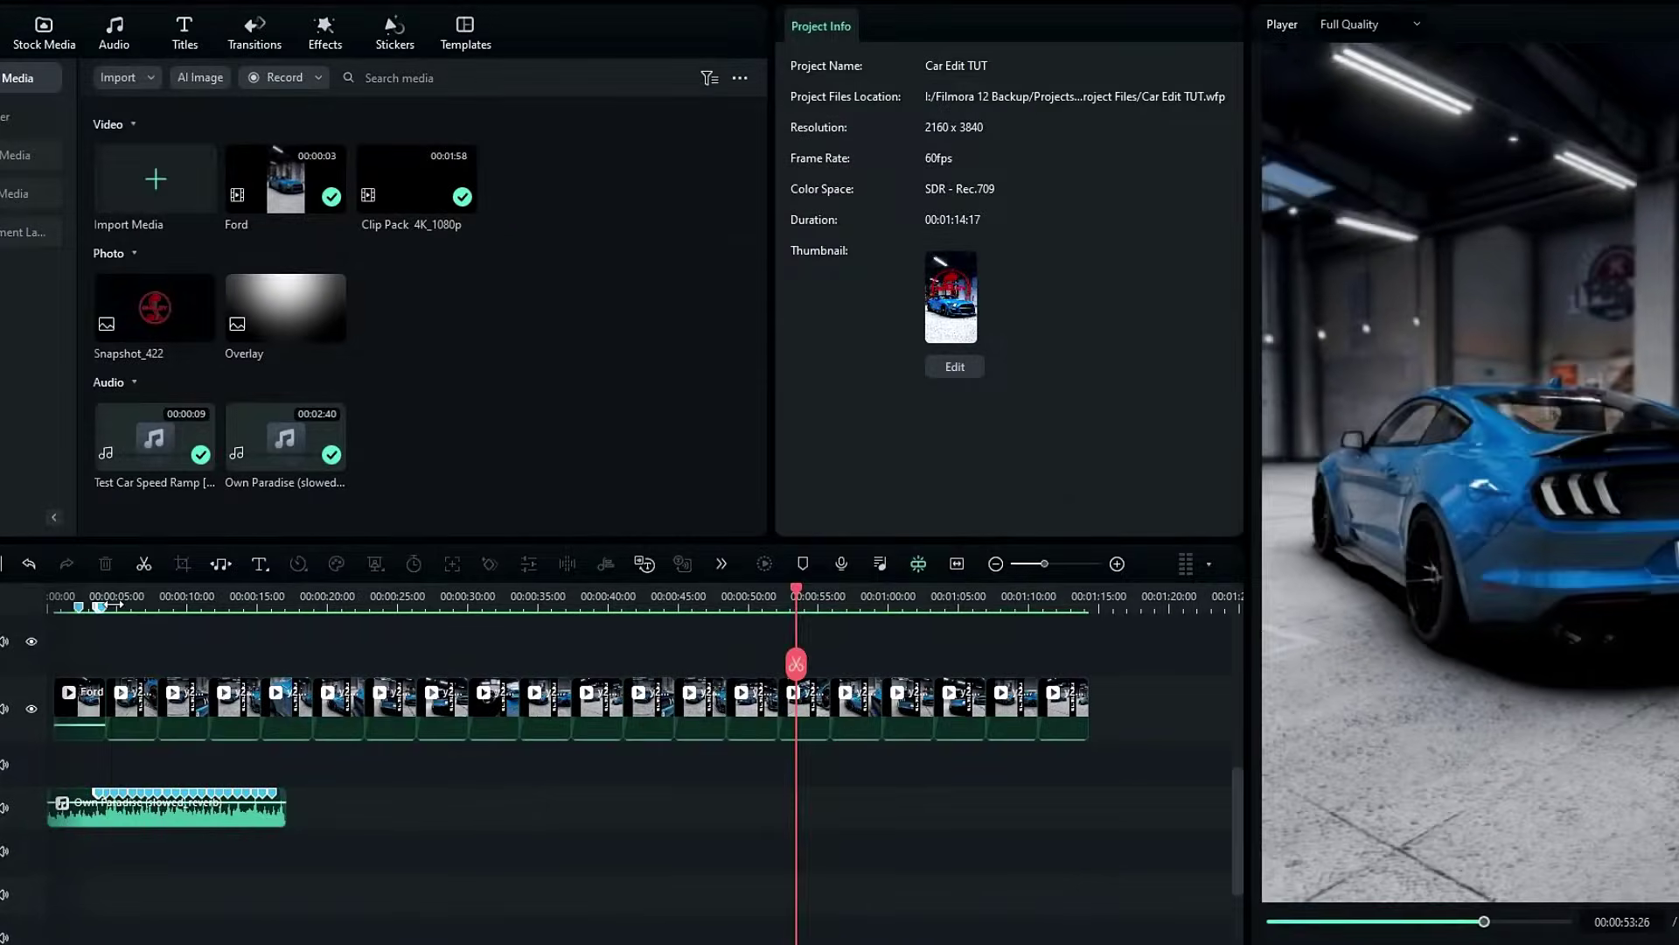
- Apply a customized speed ramp to the first clip after the Ford clip
{"action": "left_click_drag", "start_coordinate": [112, 608], "coordinate": [490, 626]}
{"action": "left_click_drag", "start_coordinate": [200, 761], "coordinate": [497, 741]}
{"action": "scroll", "coordinate": [497, 742], "scroll_direction": "down", "scroll_amount": 1}
{"action": "left_click", "coordinate": [472, 715]}
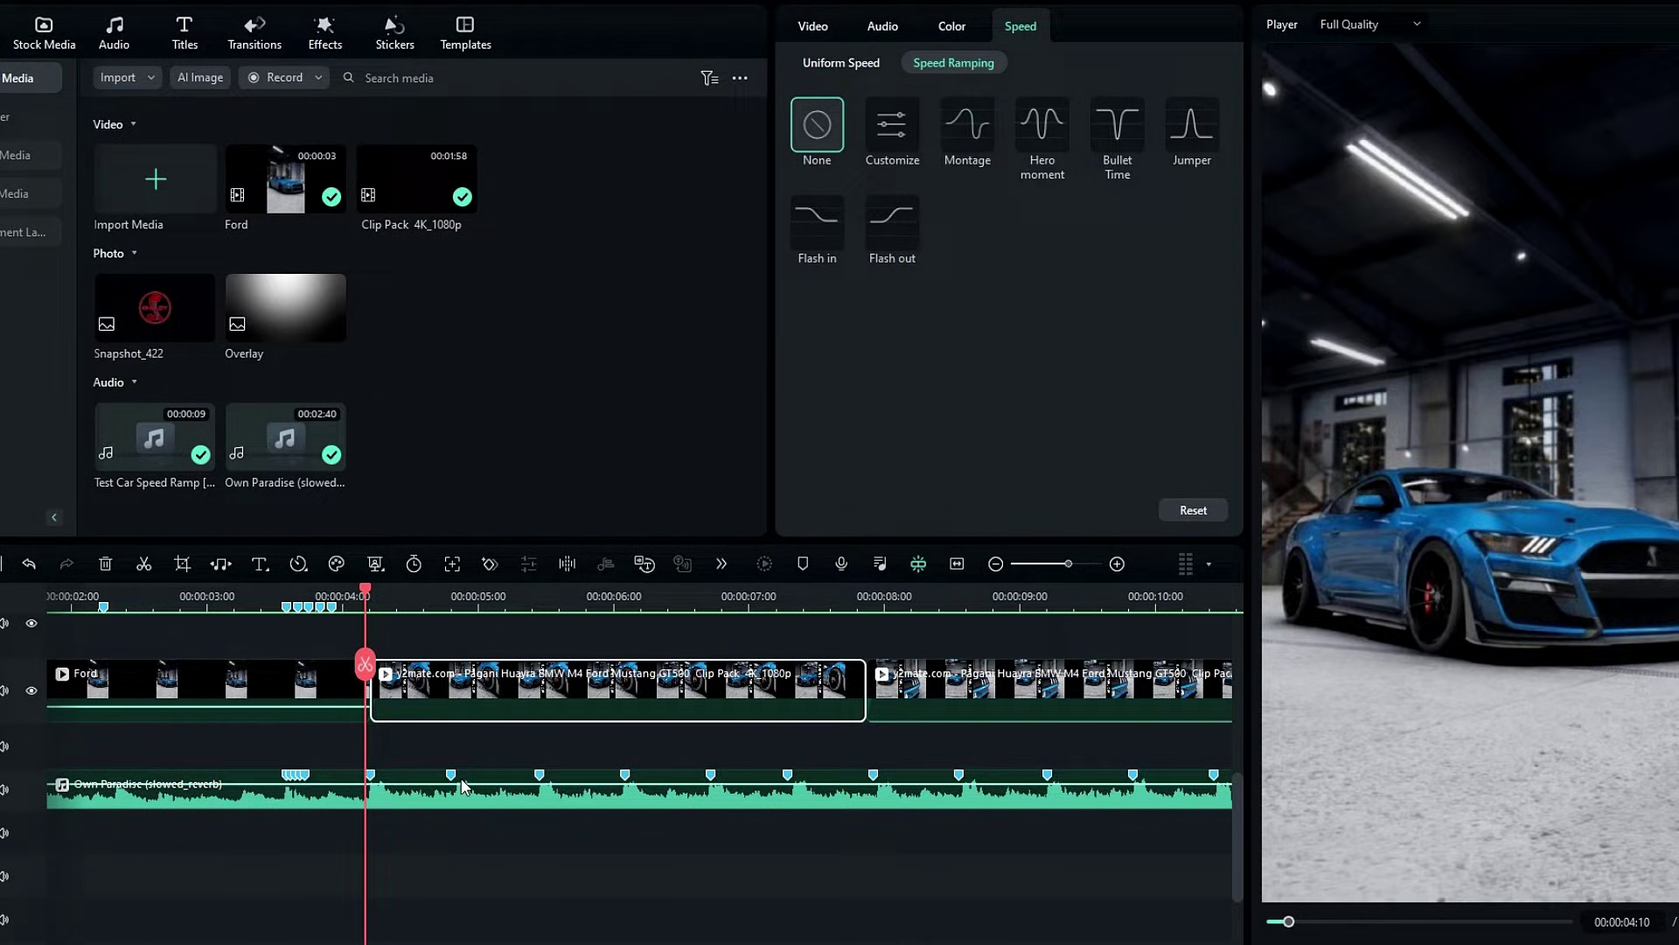
{"action": "left_click", "coordinate": [399, 599]}
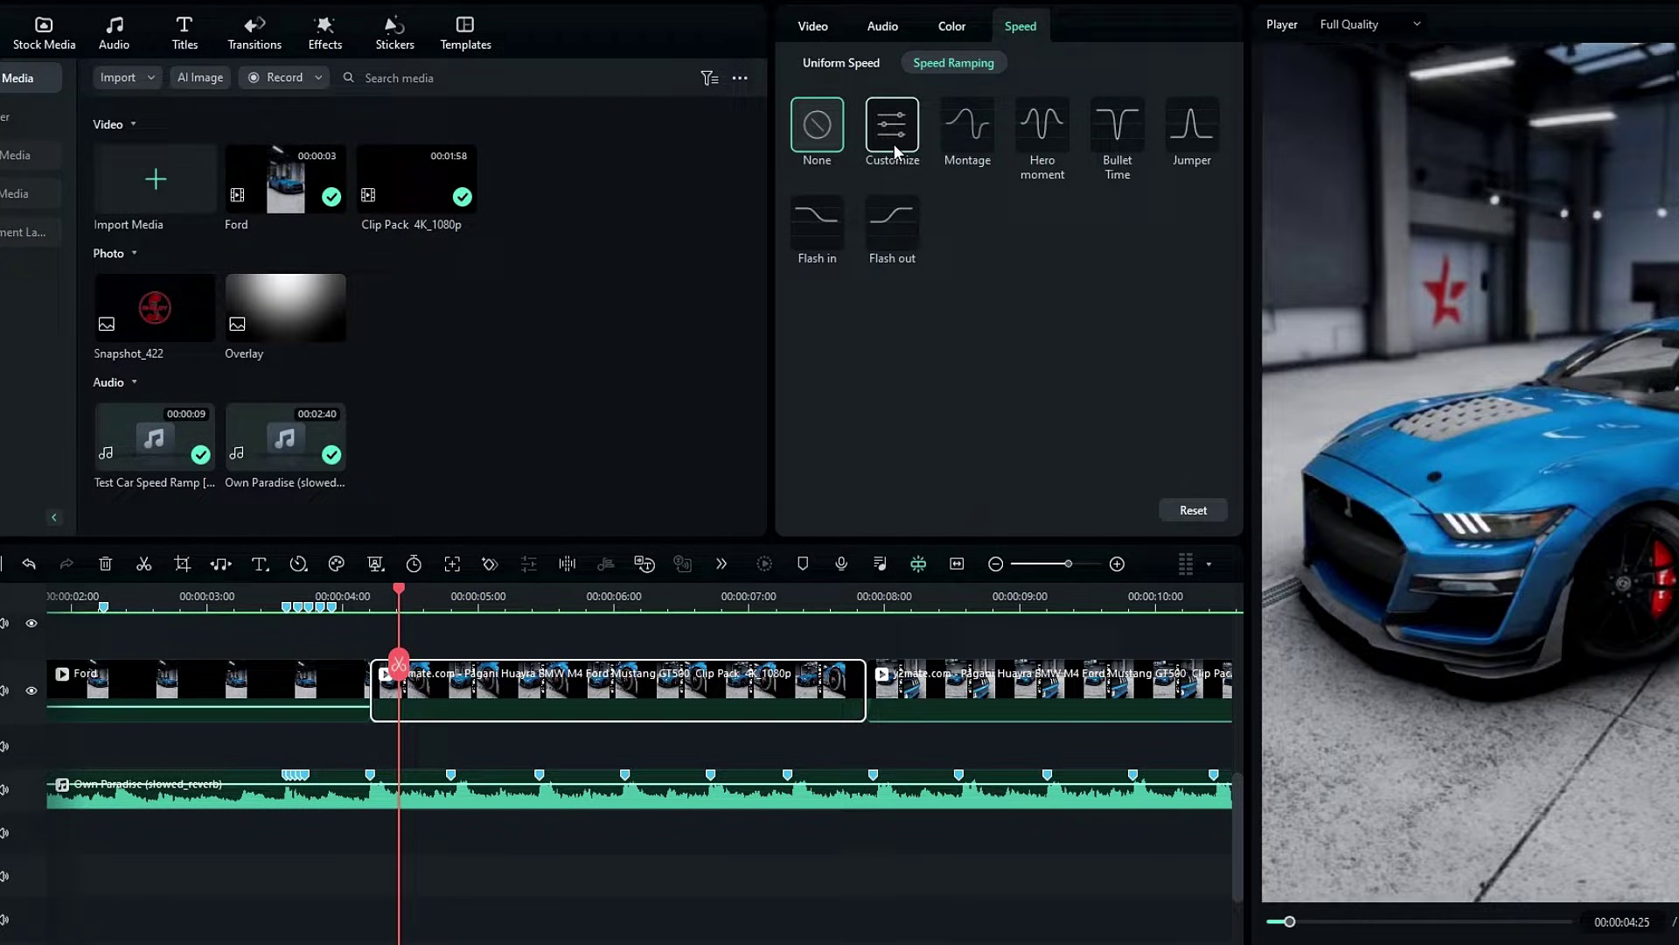
{"action": "left_click", "coordinate": [900, 122]}
{"action": "scroll", "coordinate": [944, 311], "scroll_direction": "down", "scroll_amount": 2}
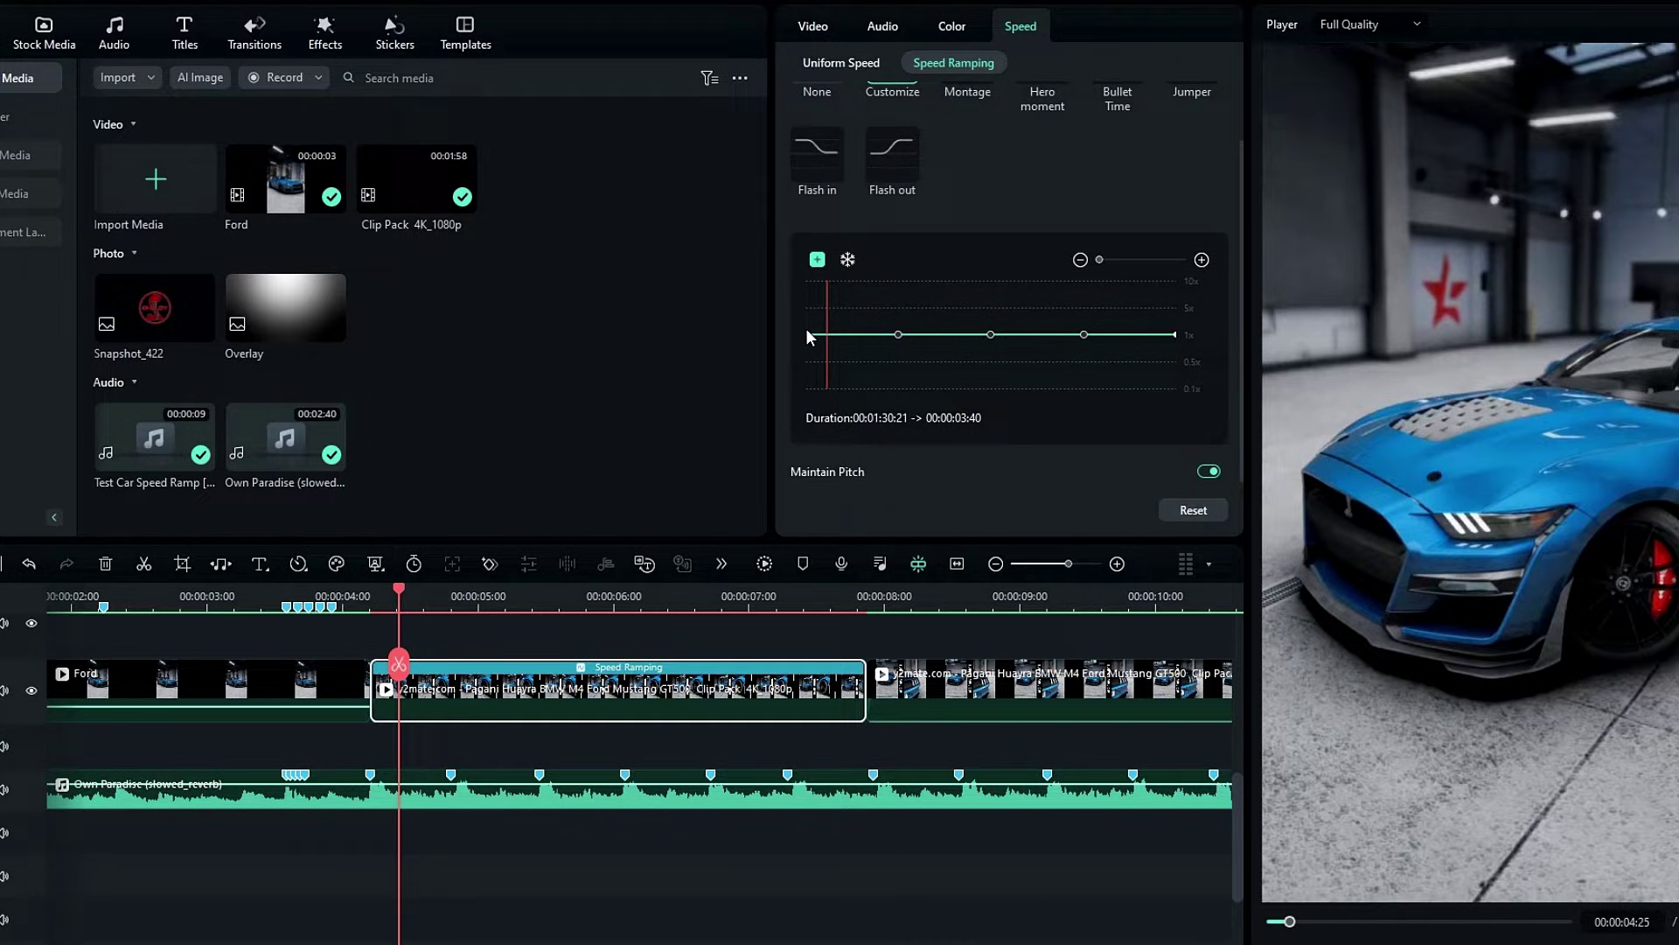
- Raise both ends of the clip's speed curve to 10x and lower its middle point to 0.5x
{"action": "left_click_drag", "start_coordinate": [807, 335], "coordinate": [797, 275]}
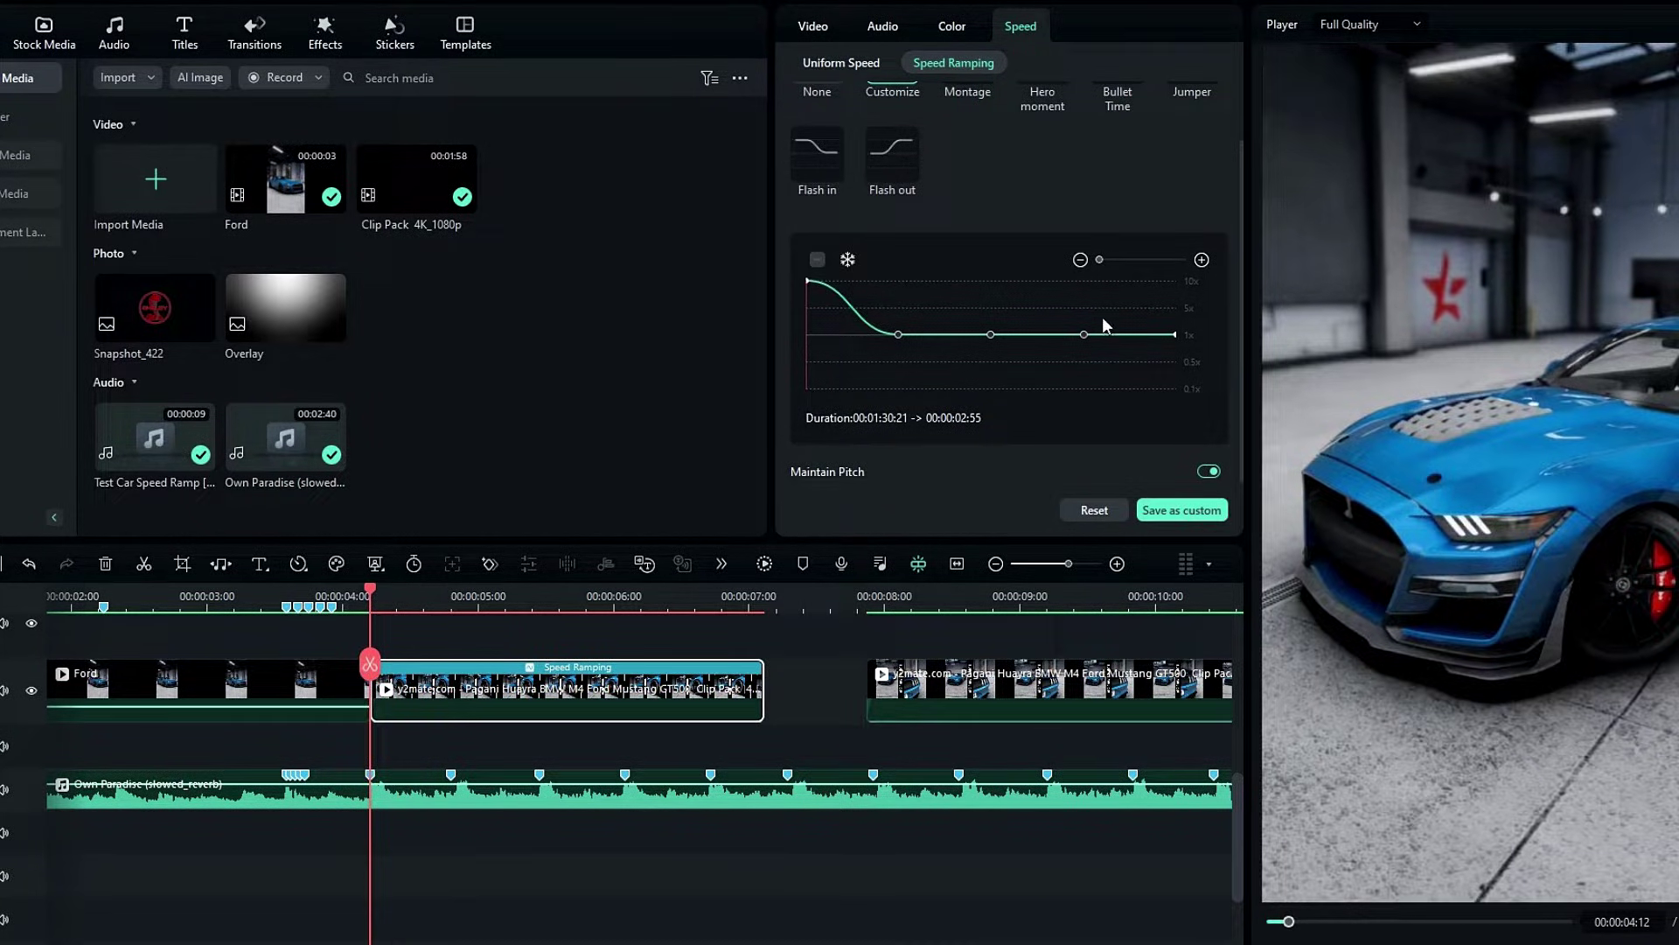
{"action": "left_click_drag", "start_coordinate": [1171, 333], "coordinate": [1173, 278]}
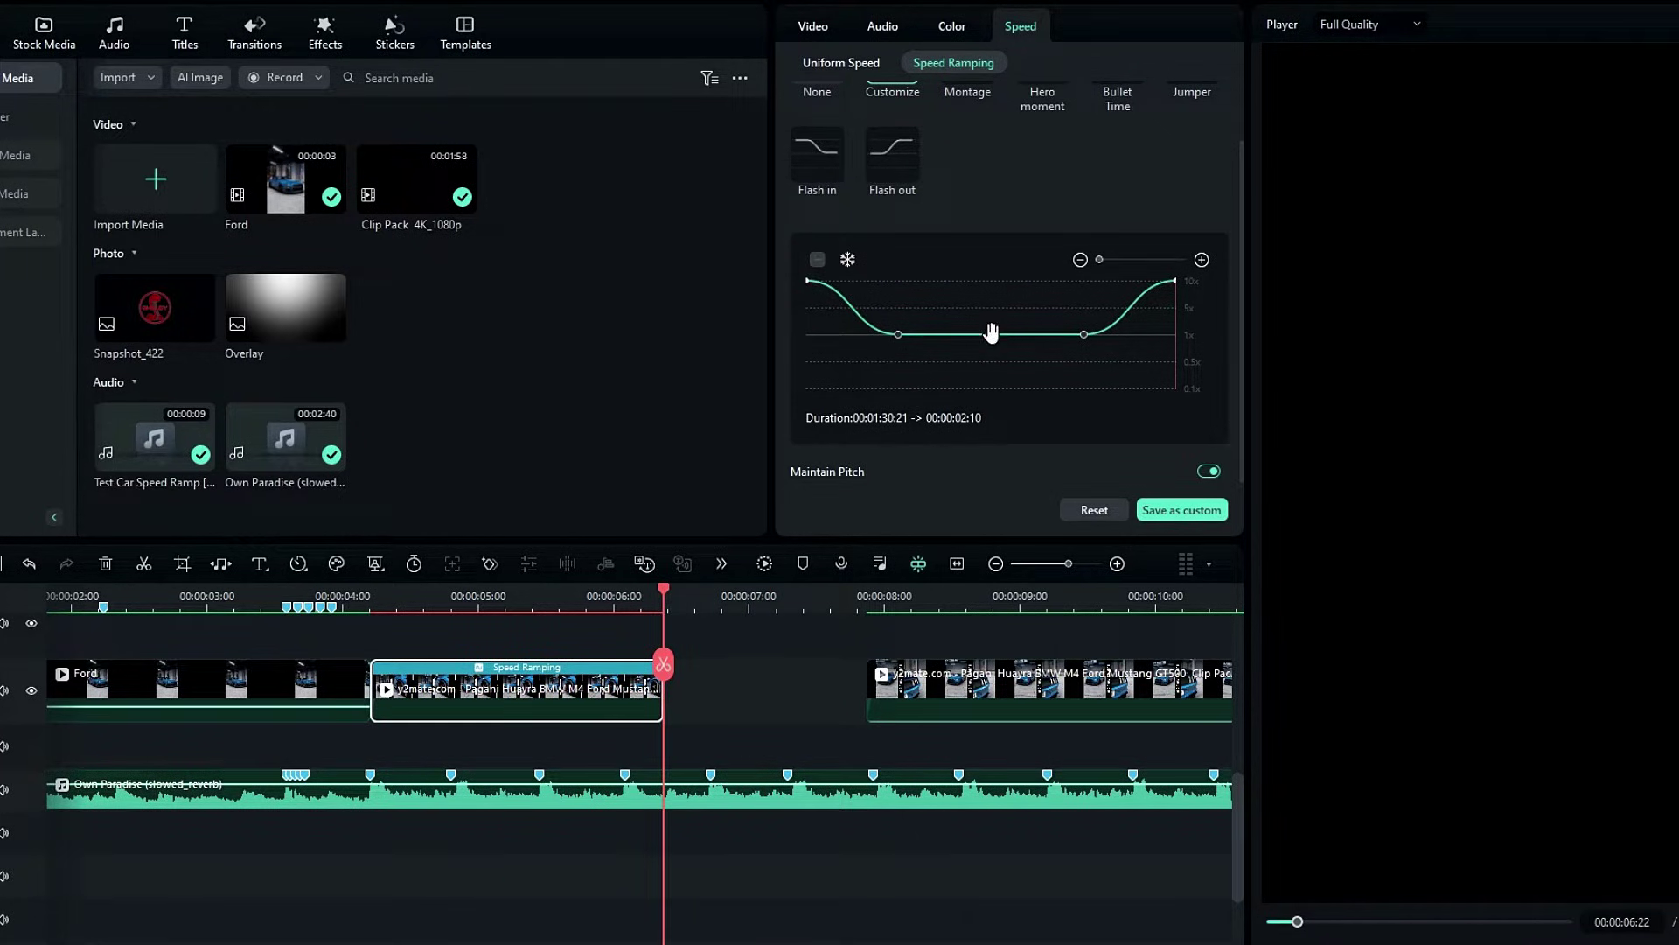
{"action": "left_click_drag", "start_coordinate": [992, 335], "coordinate": [992, 360]}
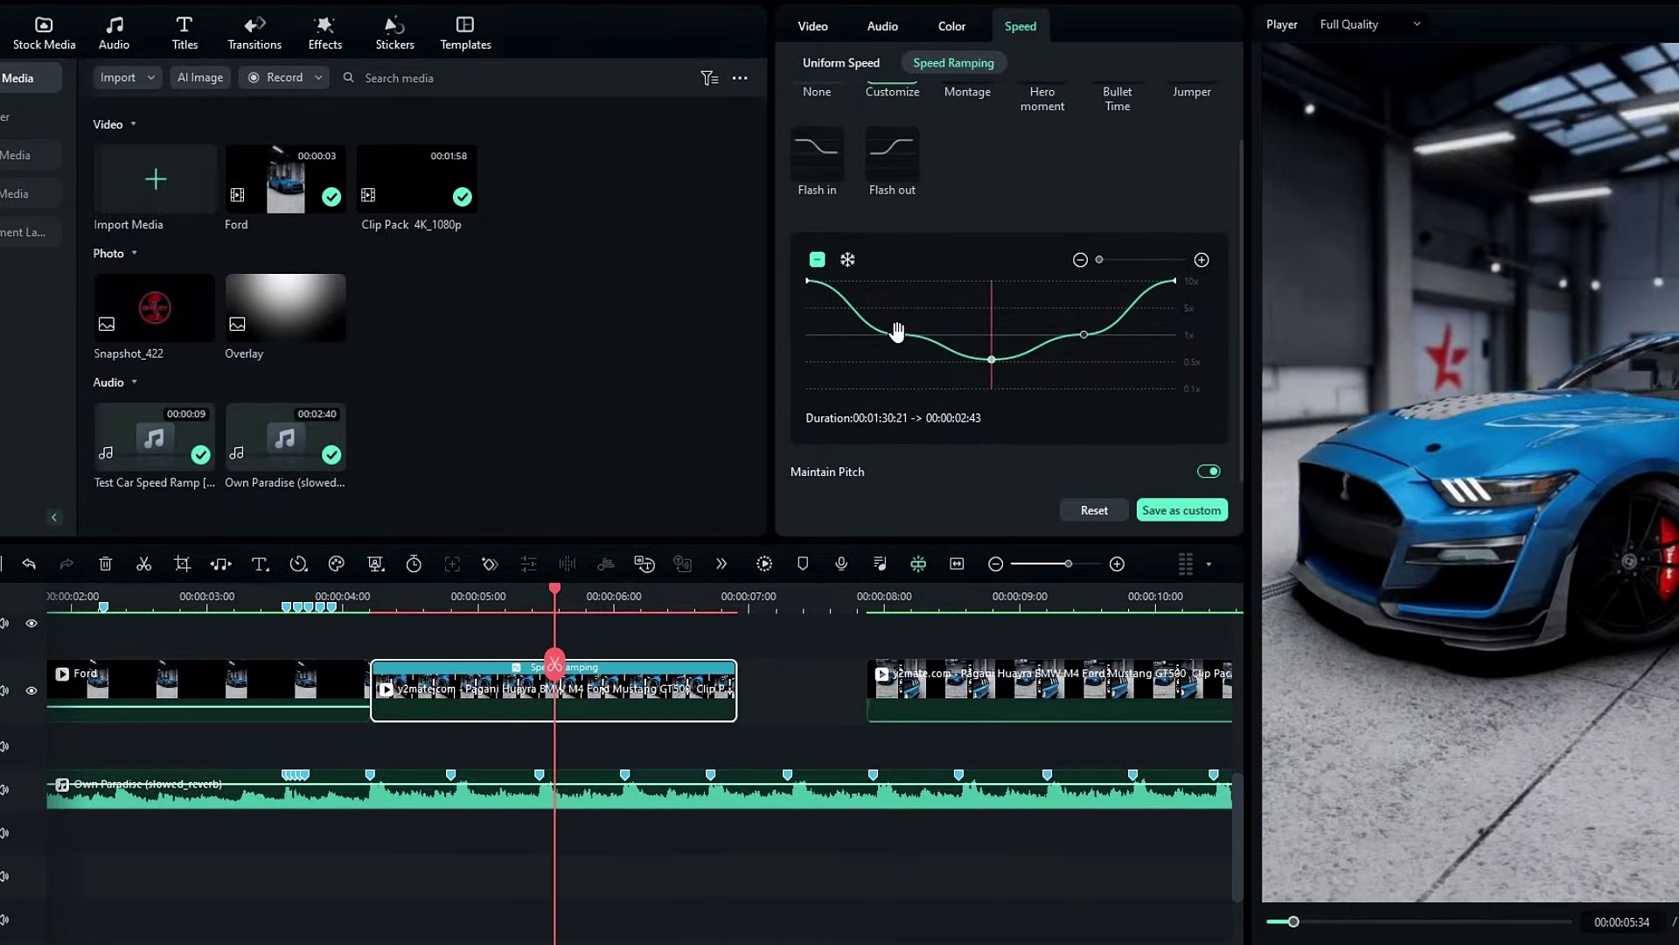
- Raise the second and fourth curve points to about 5x and pull them towards the dip until the clip ends on the next beat marker
{"action": "left_click_drag", "start_coordinate": [720, 427], "coordinate": [730, 388]}
{"action": "left_click_drag", "start_coordinate": [907, 307], "coordinate": [913, 306]}
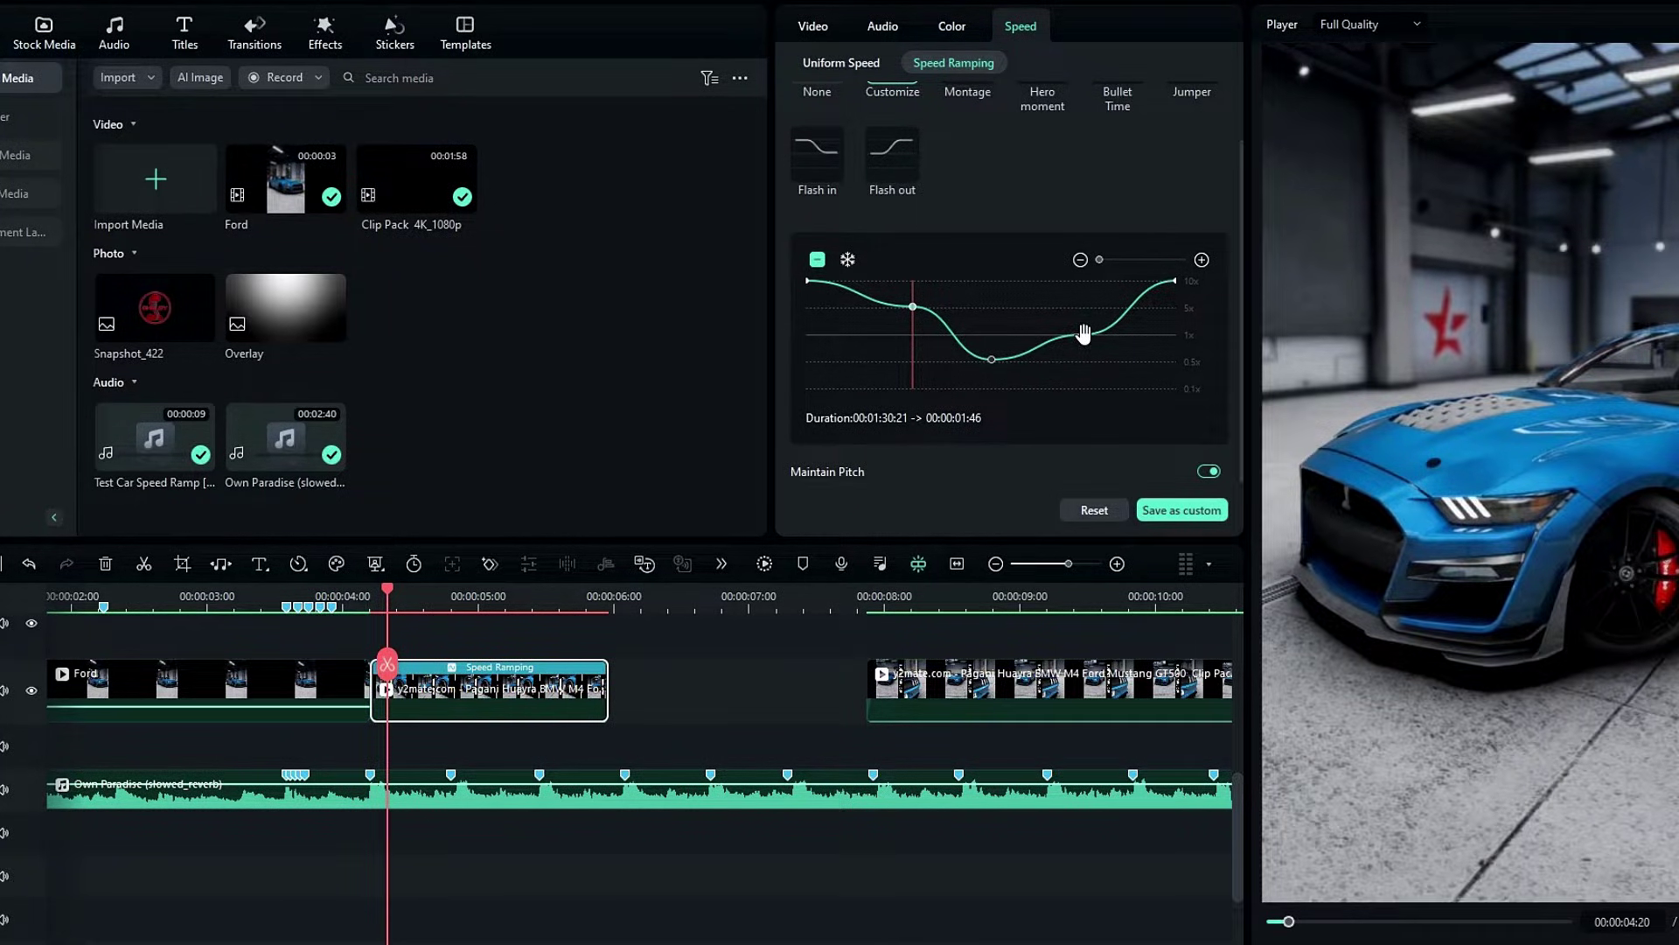
{"action": "left_click_drag", "start_coordinate": [1084, 333], "coordinate": [1006, 305]}
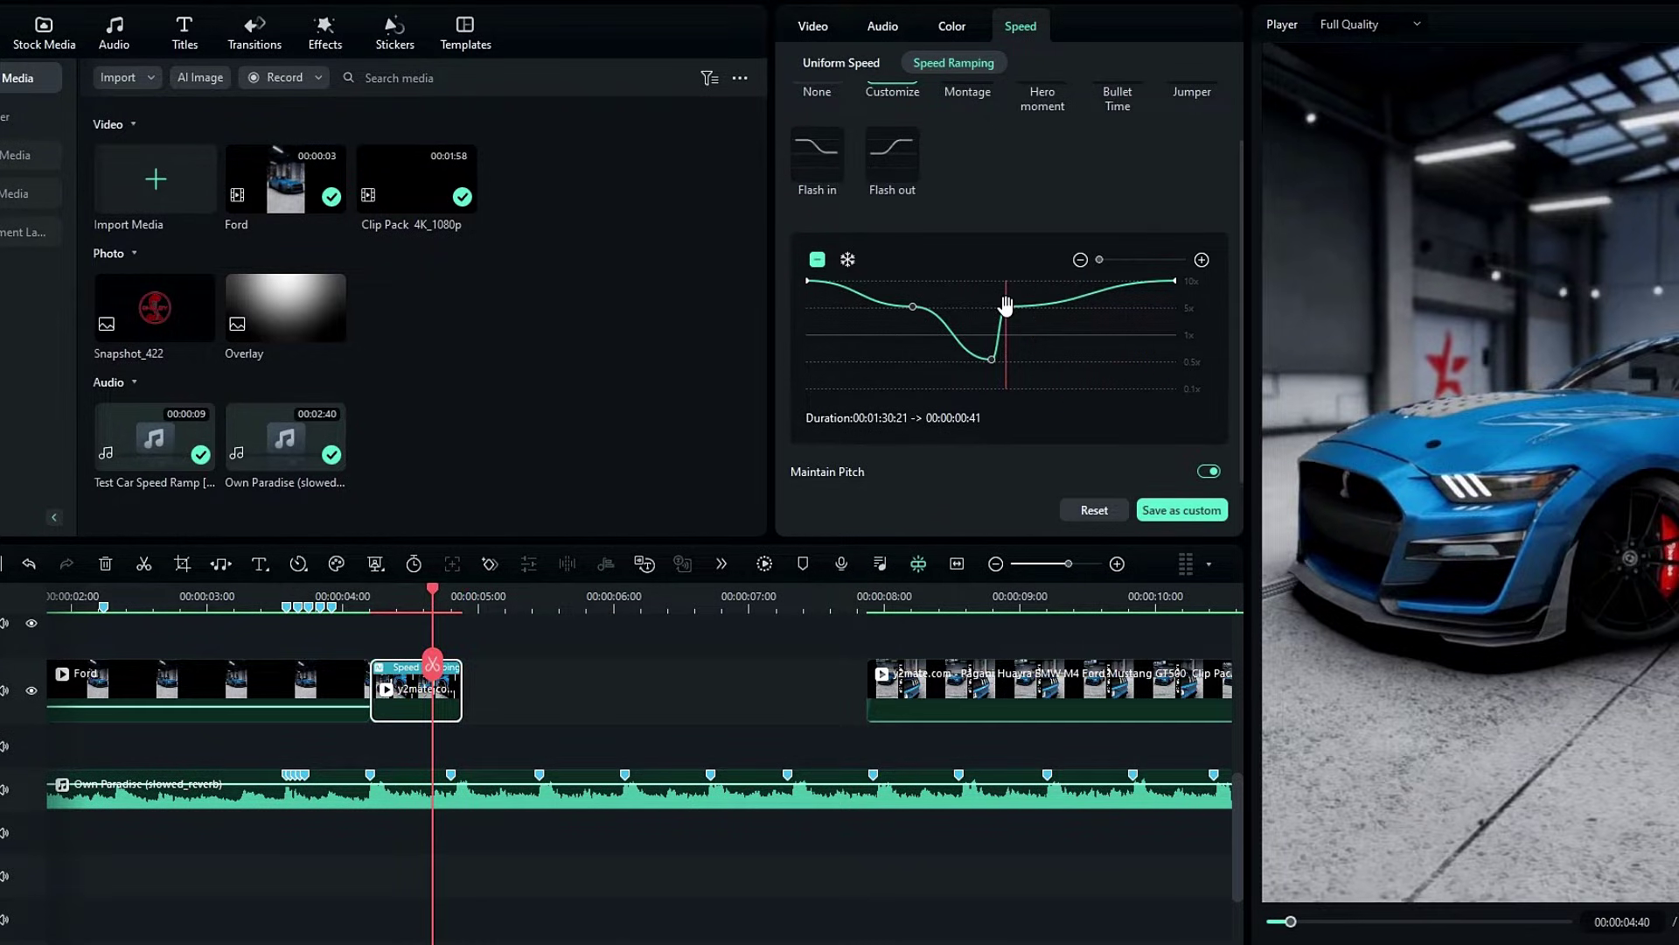
{"action": "left_click_drag", "start_coordinate": [490, 601], "coordinate": [678, 601]}
{"action": "scroll", "coordinate": [677, 673], "scroll_direction": "left", "scroll_amount": 3}
{"action": "mouse_move", "coordinate": [913, 307]}
{"action": "left_mouse_down"}
{"action": "mouse_move", "coordinate": [1014, 306]}
{"action": "mouse_move", "coordinate": [934, 302]}
{"action": "left_mouse_up"}
- Check the first ramped clip, and move the following clip up against its end
{"action": "left_click", "coordinate": [386, 583]}
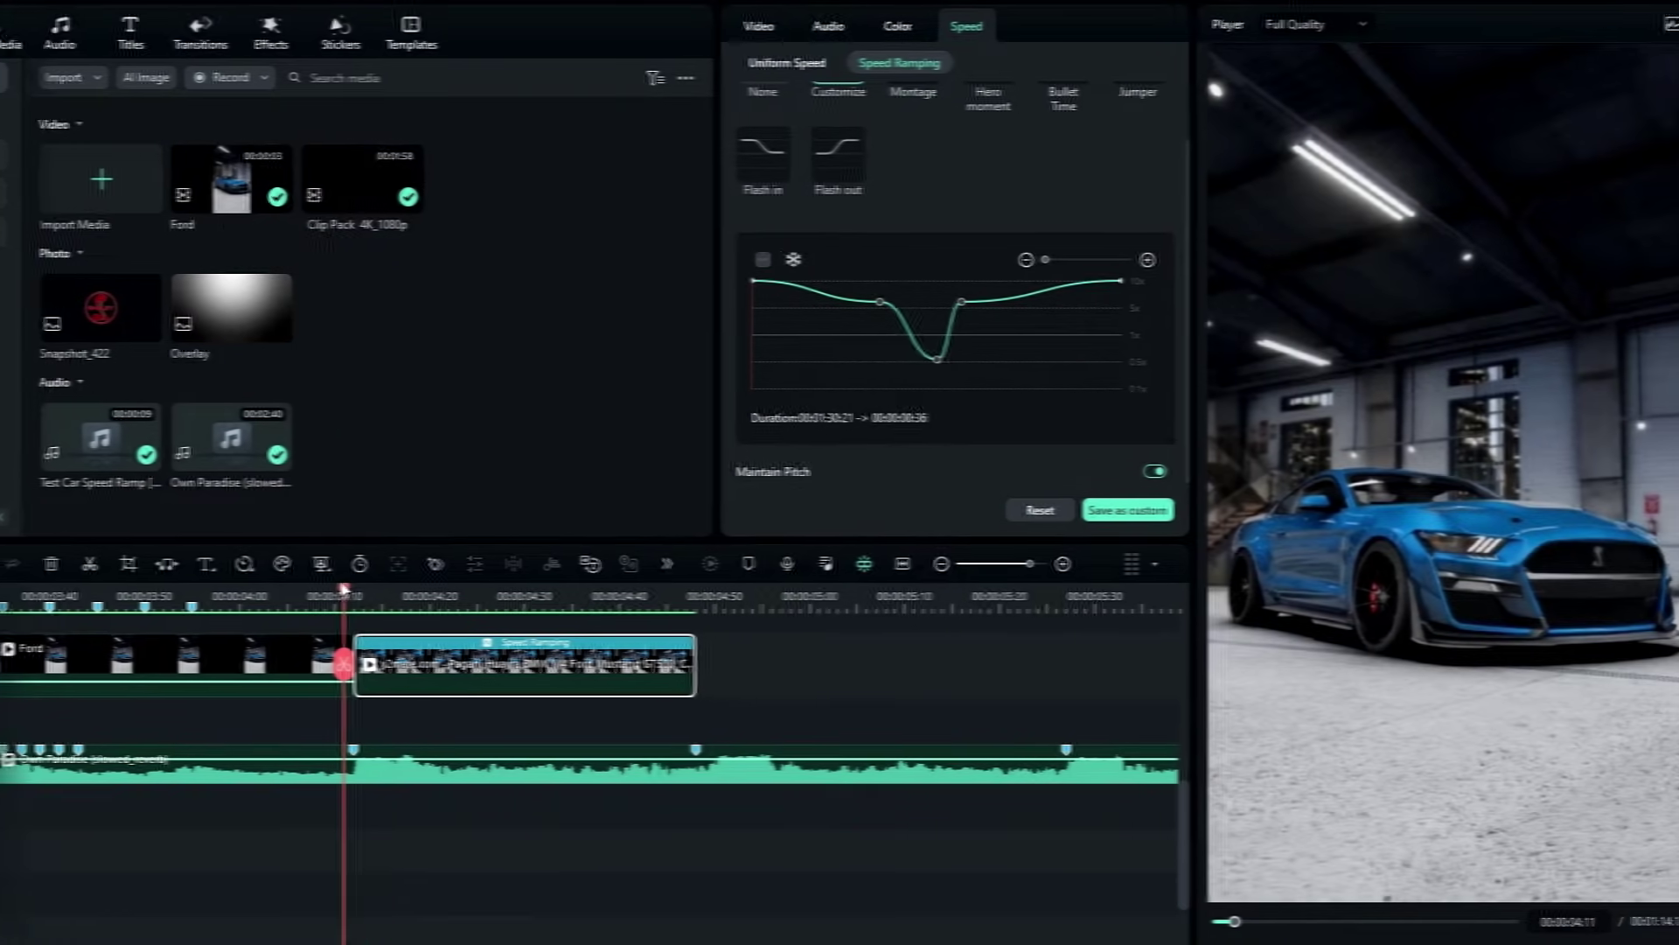
{"action": "left_click_drag", "start_coordinate": [386, 581], "coordinate": [618, 616]}
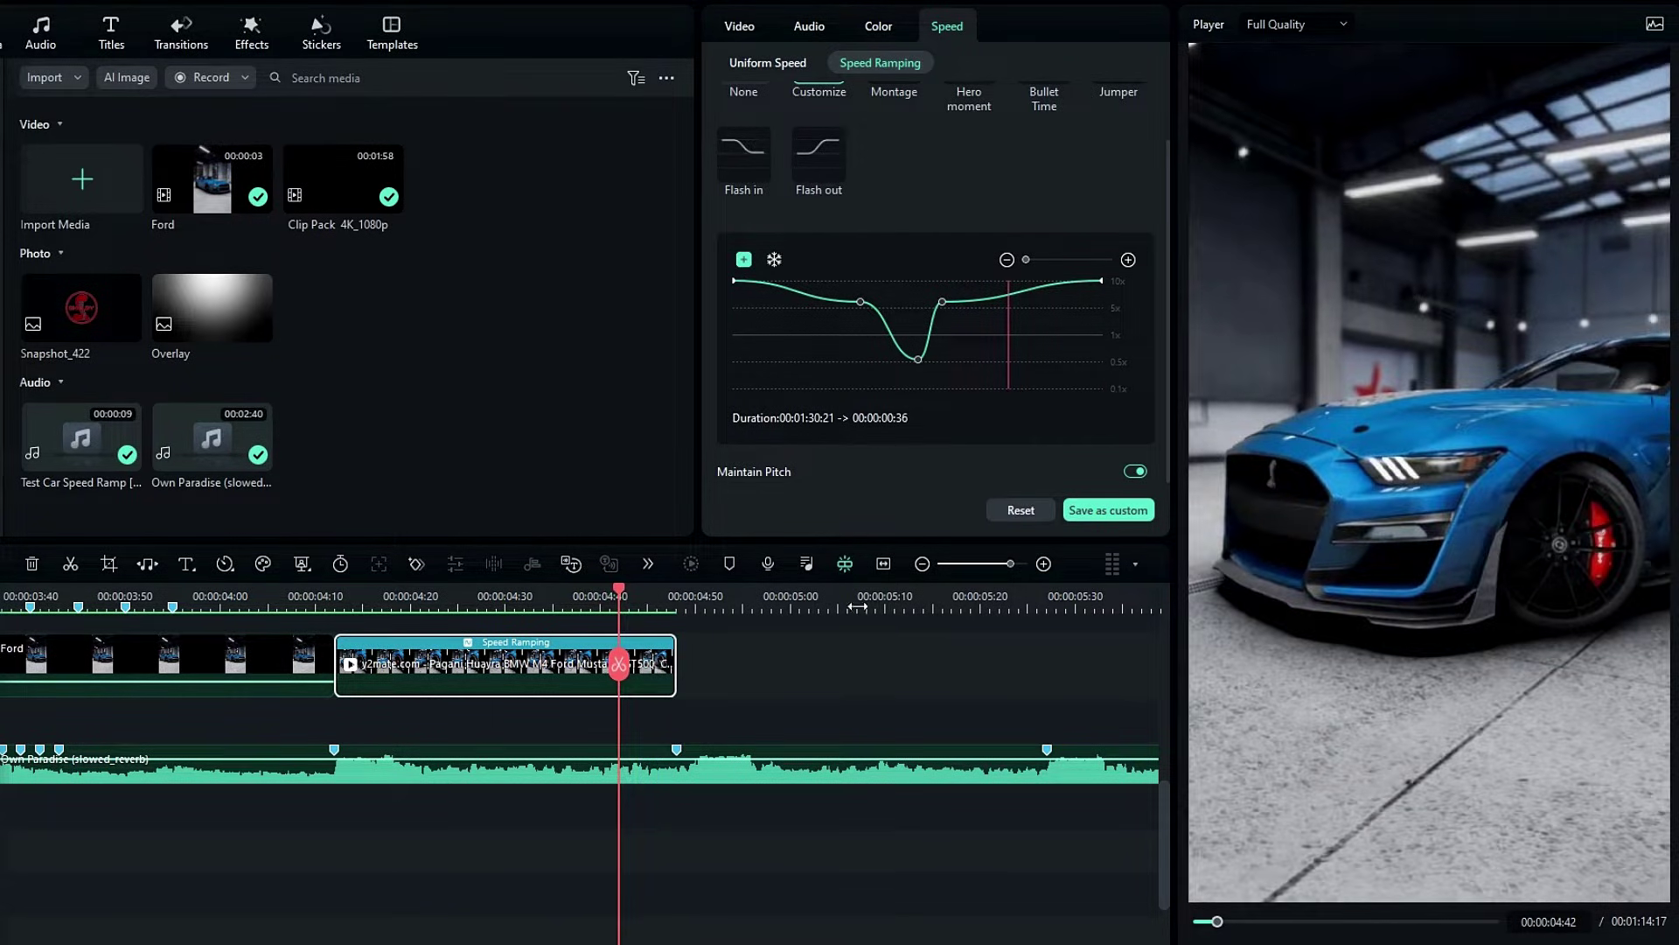
{"action": "left_click_drag", "start_coordinate": [881, 677], "coordinate": [701, 677]}
{"action": "left_click_drag", "start_coordinate": [693, 608], "coordinate": [458, 614]}
{"action": "left_click_drag", "start_coordinate": [869, 647], "coordinate": [493, 744]}
{"action": "left_click", "coordinate": [466, 601]}
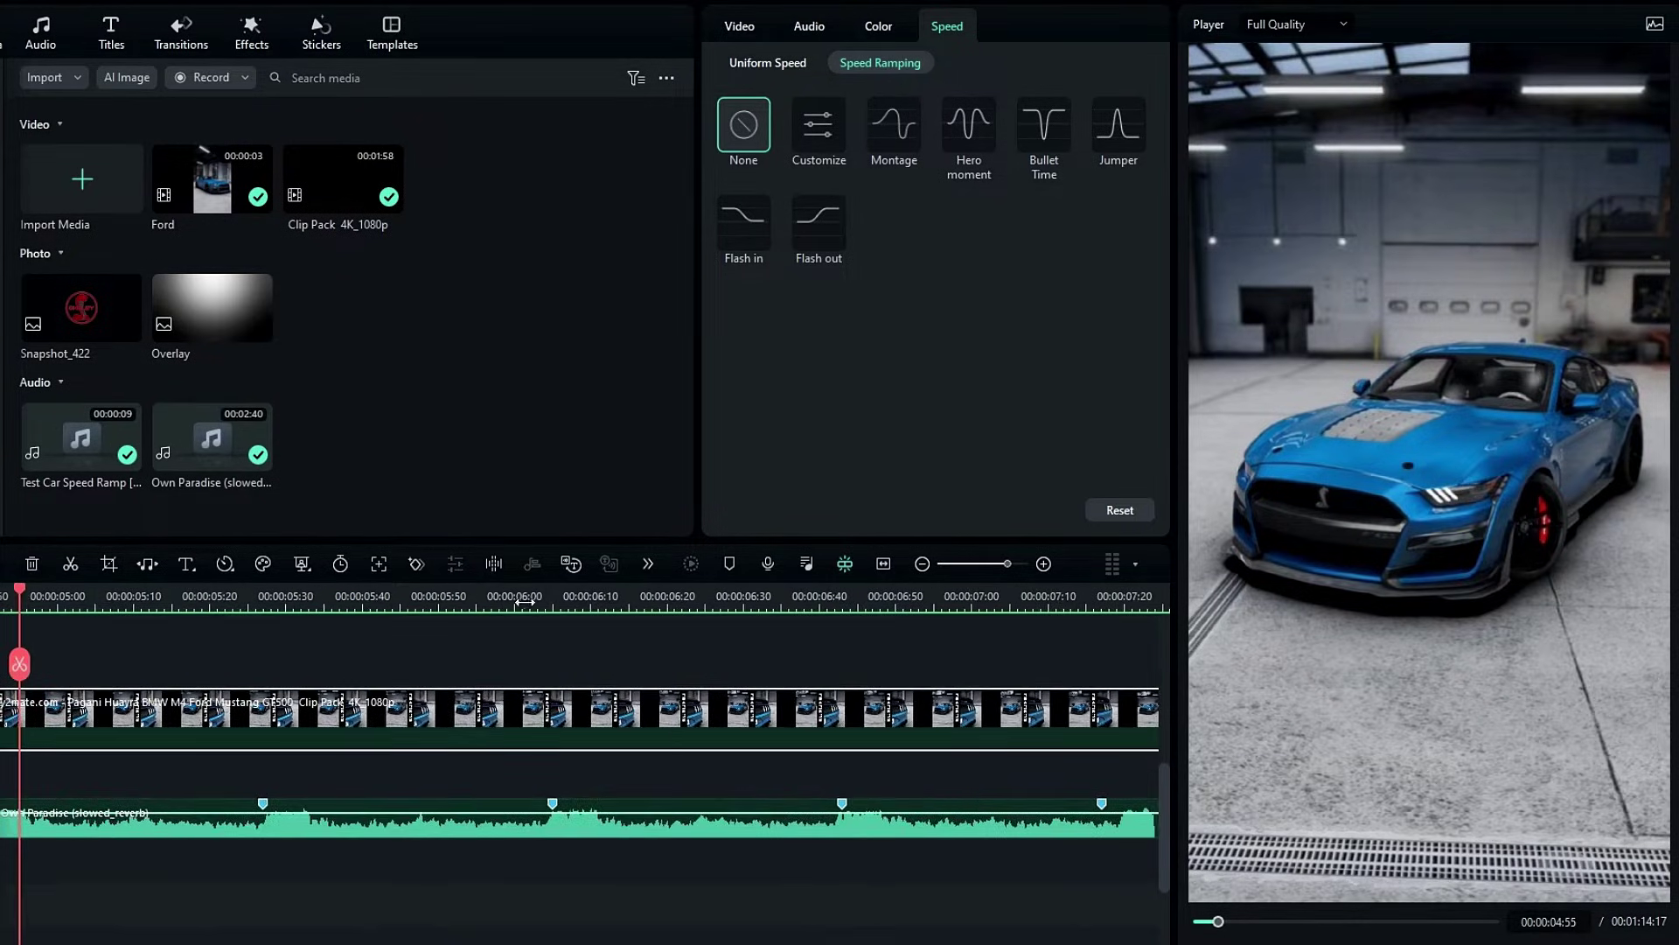
{"action": "left_click_drag", "start_coordinate": [525, 602], "coordinate": [435, 610]}
{"action": "left_click_drag", "start_coordinate": [431, 669], "coordinate": [585, 651]}
- Give the second clip a customized speed ramp with both ends at 10x and the middle point at 0.5x
{"action": "left_click", "coordinate": [818, 124]}
{"action": "scroll", "coordinate": [826, 367], "scroll_direction": "down", "scroll_amount": 1}
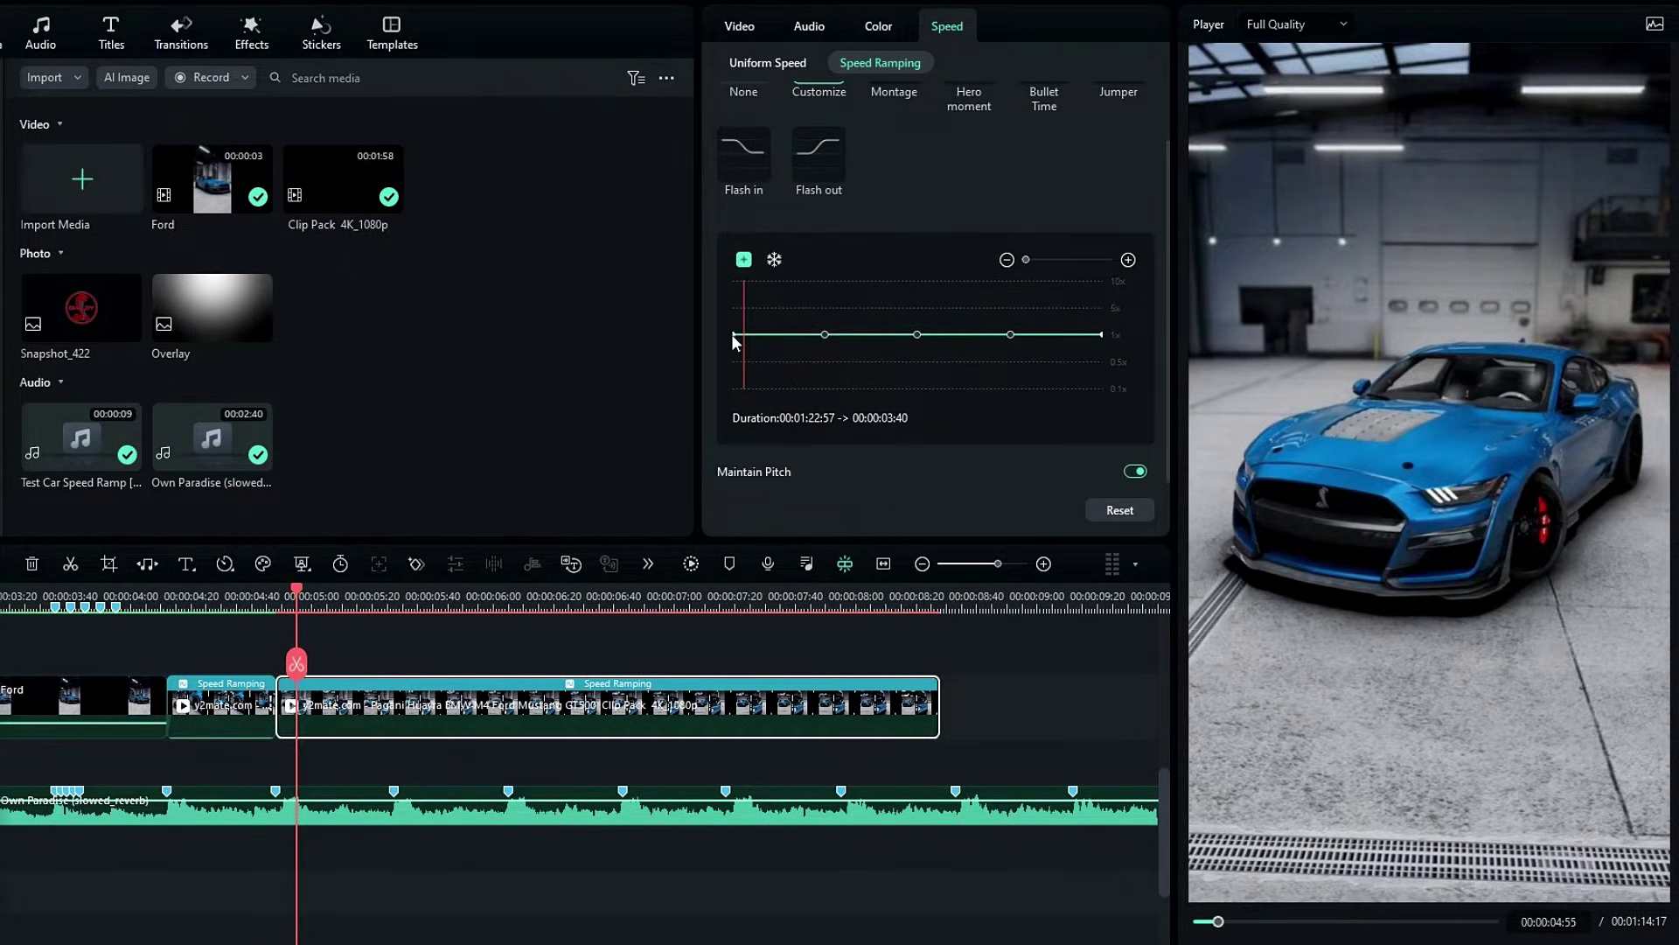
{"action": "left_click_drag", "start_coordinate": [732, 334], "coordinate": [733, 280]}
{"action": "left_click_drag", "start_coordinate": [1100, 334], "coordinate": [1105, 249]}
{"action": "left_click_drag", "start_coordinate": [917, 334], "coordinate": [921, 360]}
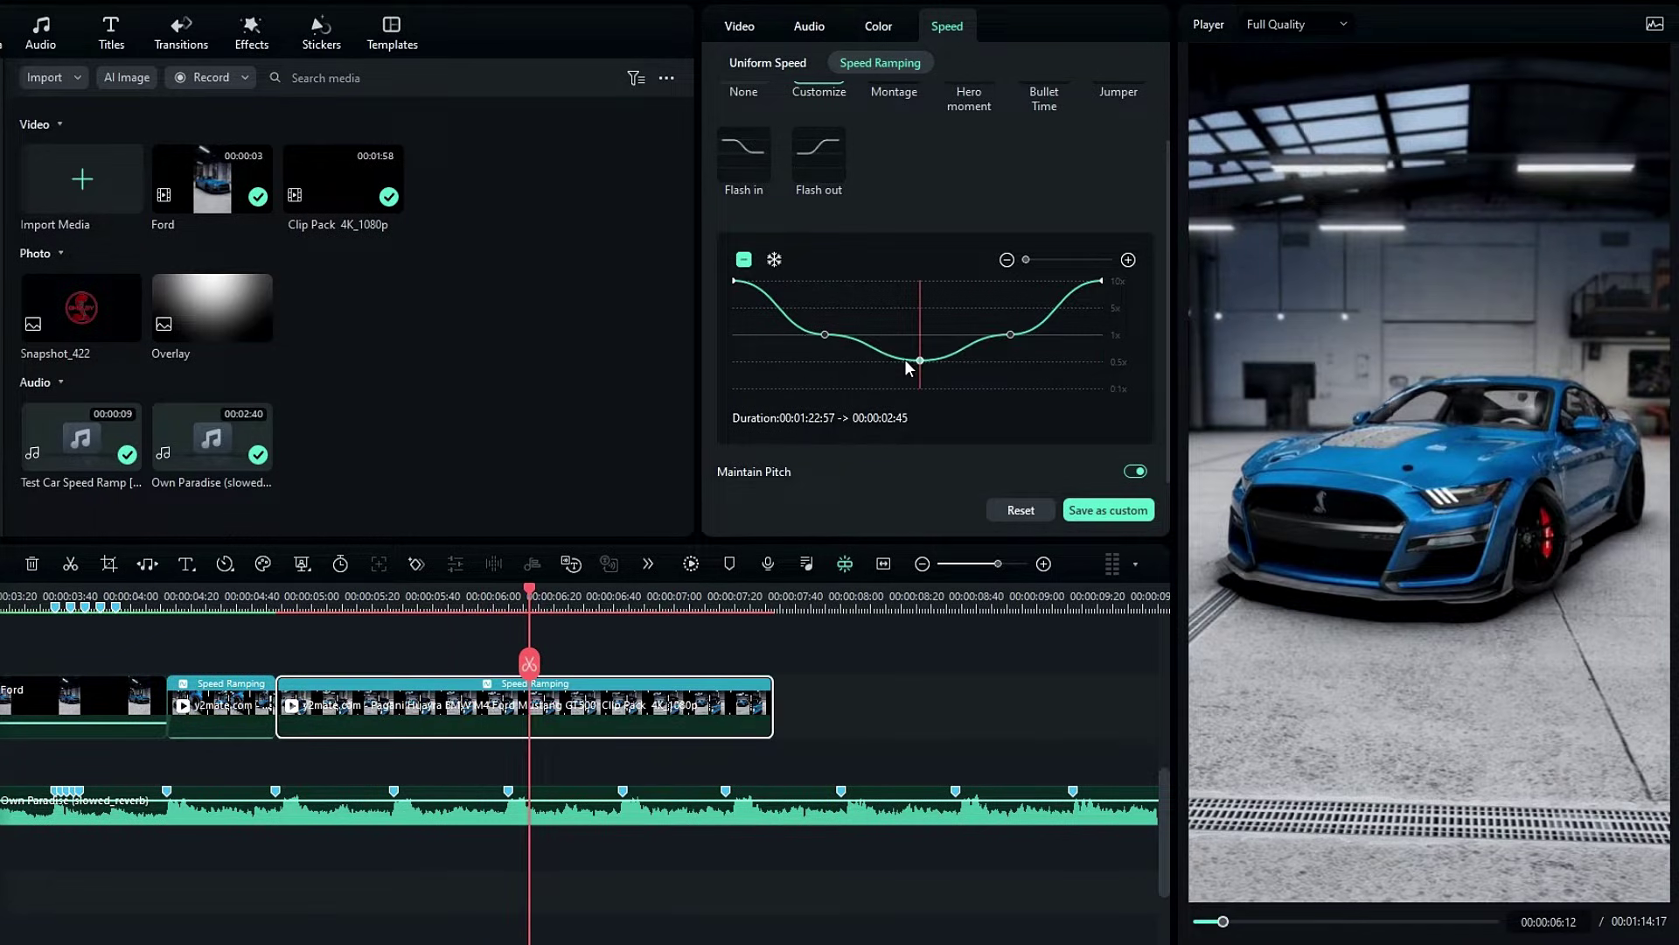
- Raise the second clip's two intermediate curve points to about 5x and pull them inwards until it ends on the next beat marker
{"action": "left_click_drag", "start_coordinate": [825, 334], "coordinate": [856, 306]}
{"action": "left_click_drag", "start_coordinate": [1011, 334], "coordinate": [947, 305]}
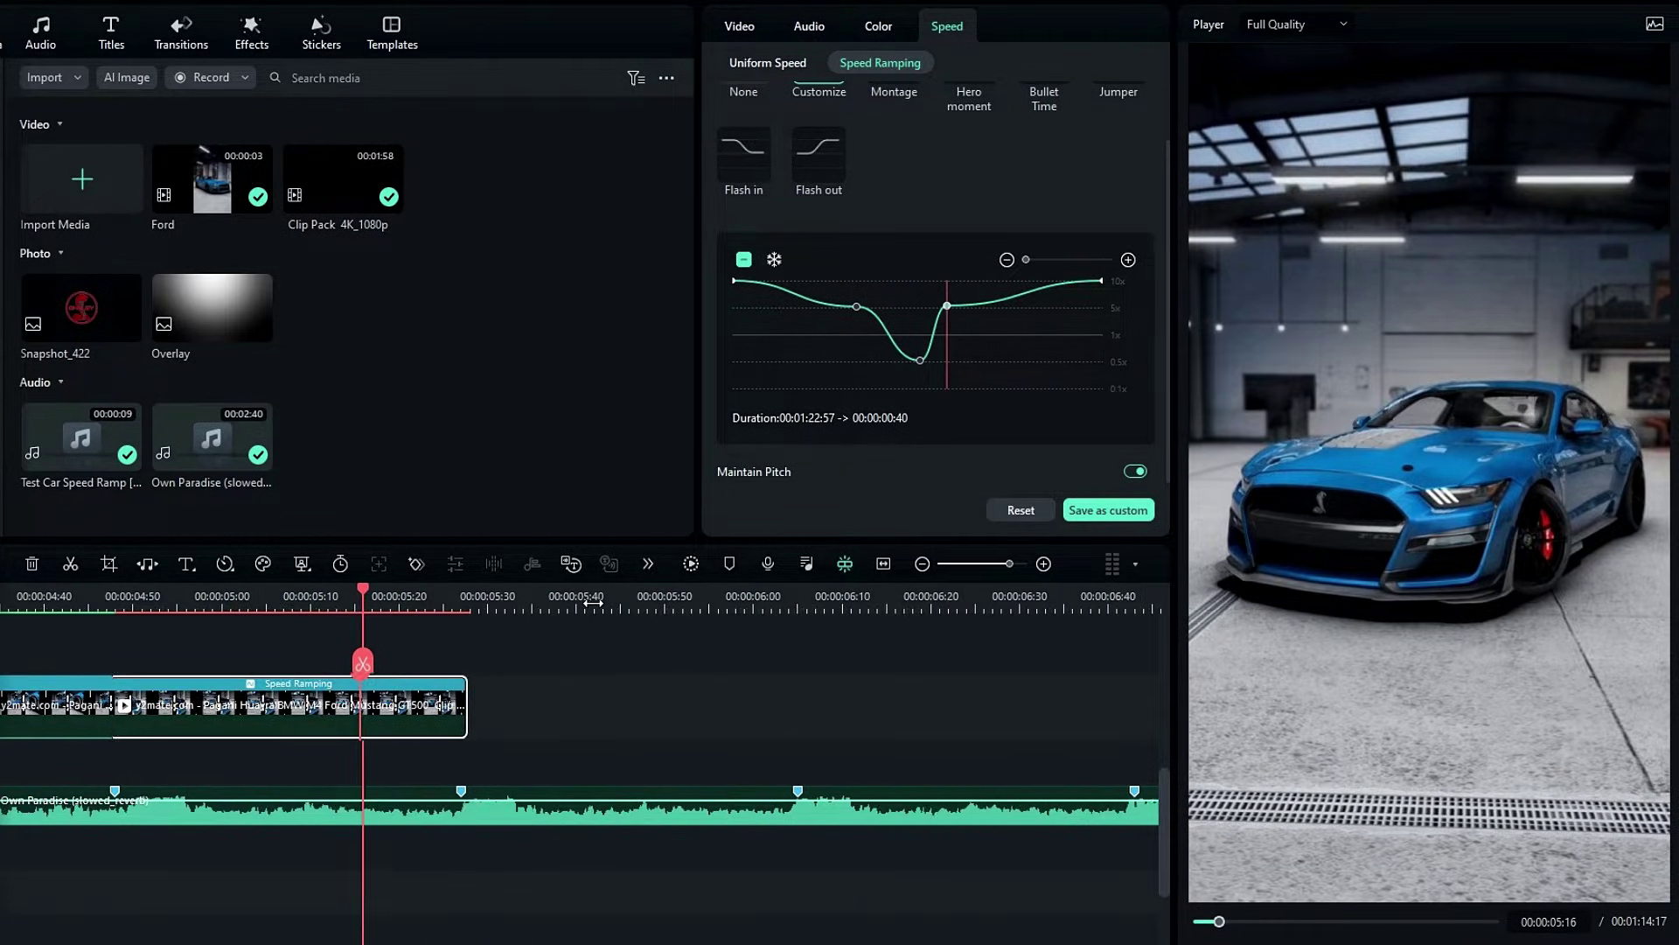
{"action": "scroll", "coordinate": [649, 660], "scroll_direction": "up", "scroll_amount": 2}
{"action": "left_click", "coordinate": [951, 304]}
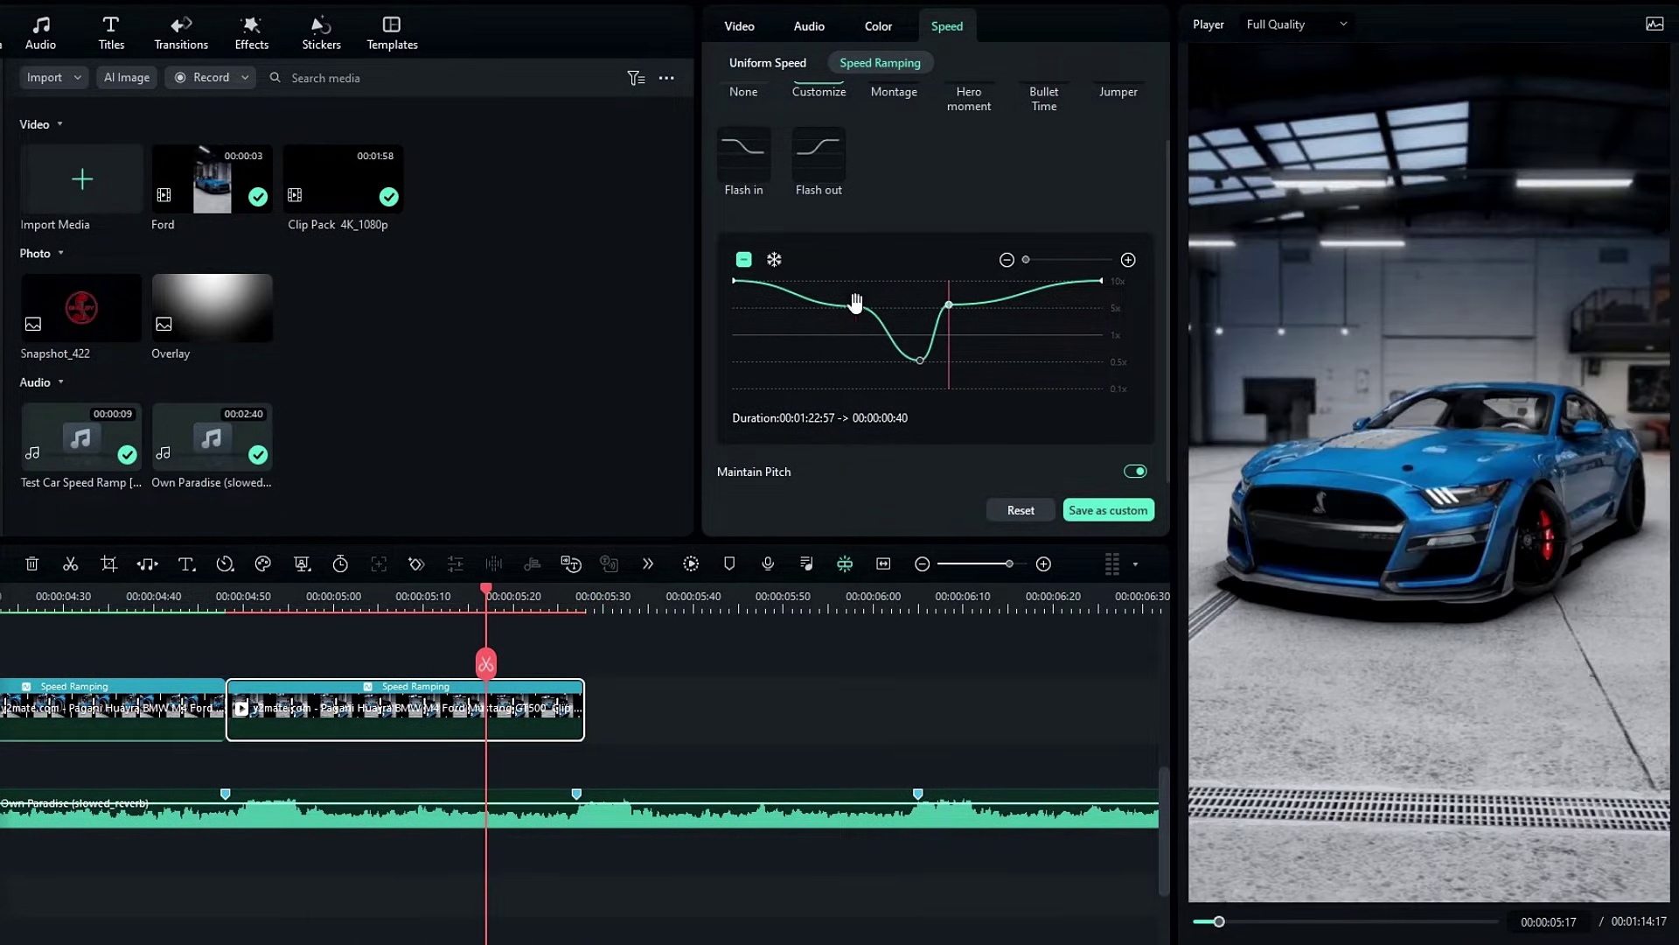
{"action": "left_click_drag", "start_coordinate": [857, 305], "coordinate": [857, 305]}
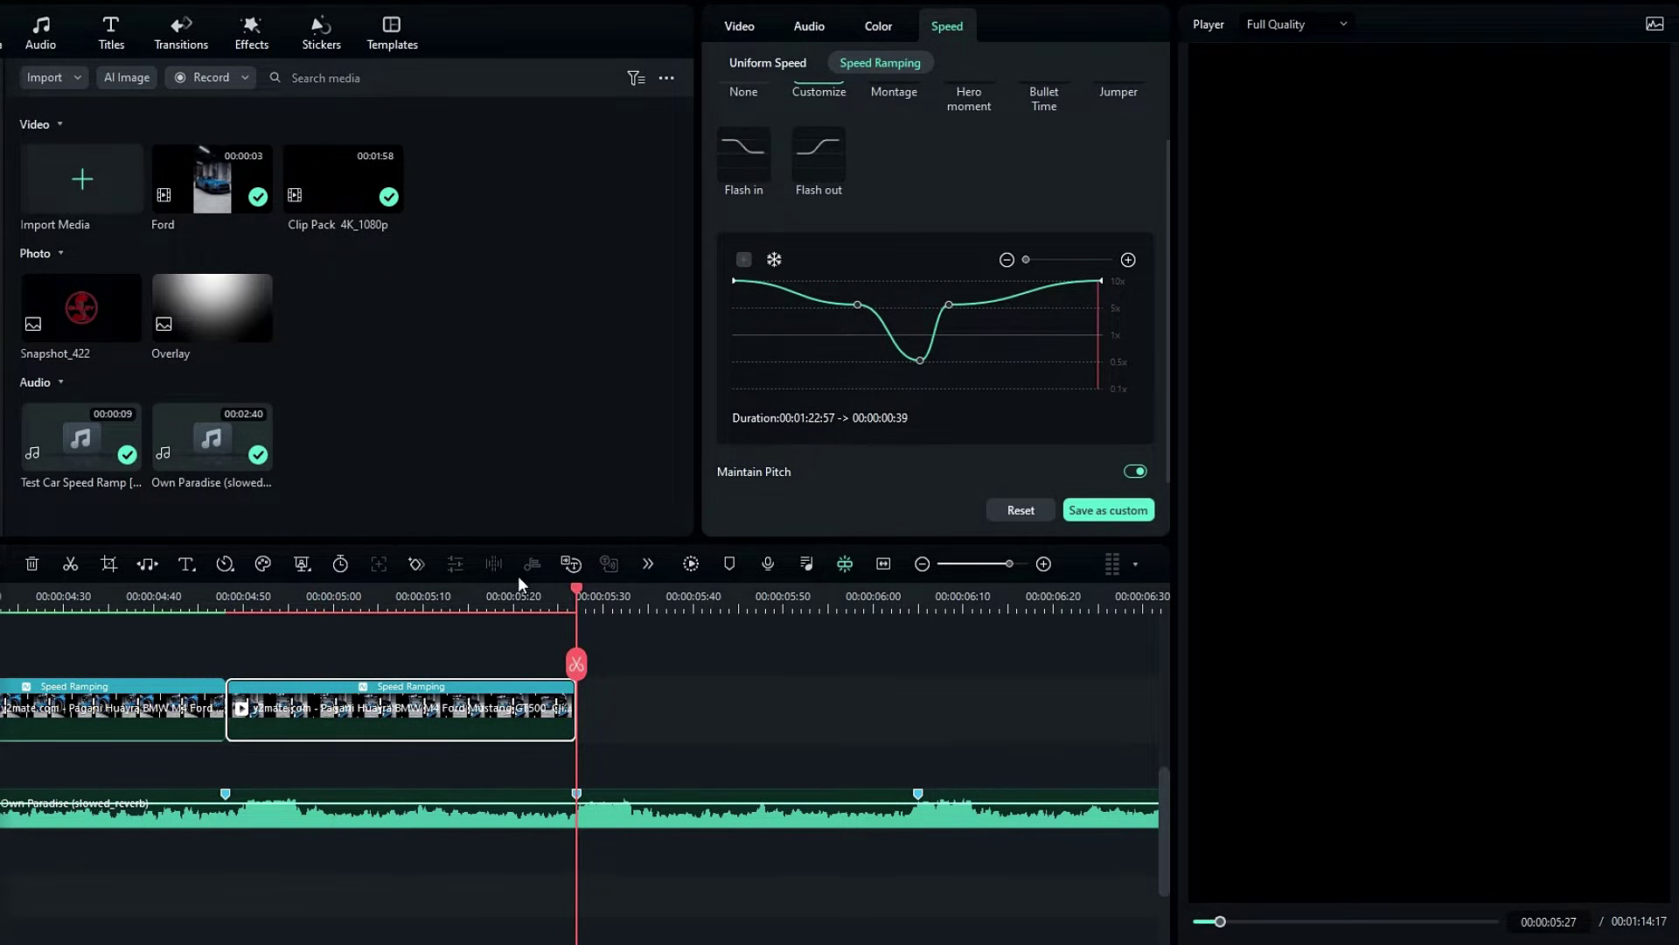
- Play back the two ramped clips from just before the end of the Ford clip to check their timing with the music
{"action": "scroll", "coordinate": [663, 595], "scroll_direction": "down", "scroll_amount": 3}
{"action": "left_click", "coordinate": [425, 601]}
{"action": "left_click_drag", "start_coordinate": [425, 601], "coordinate": [387, 596]}
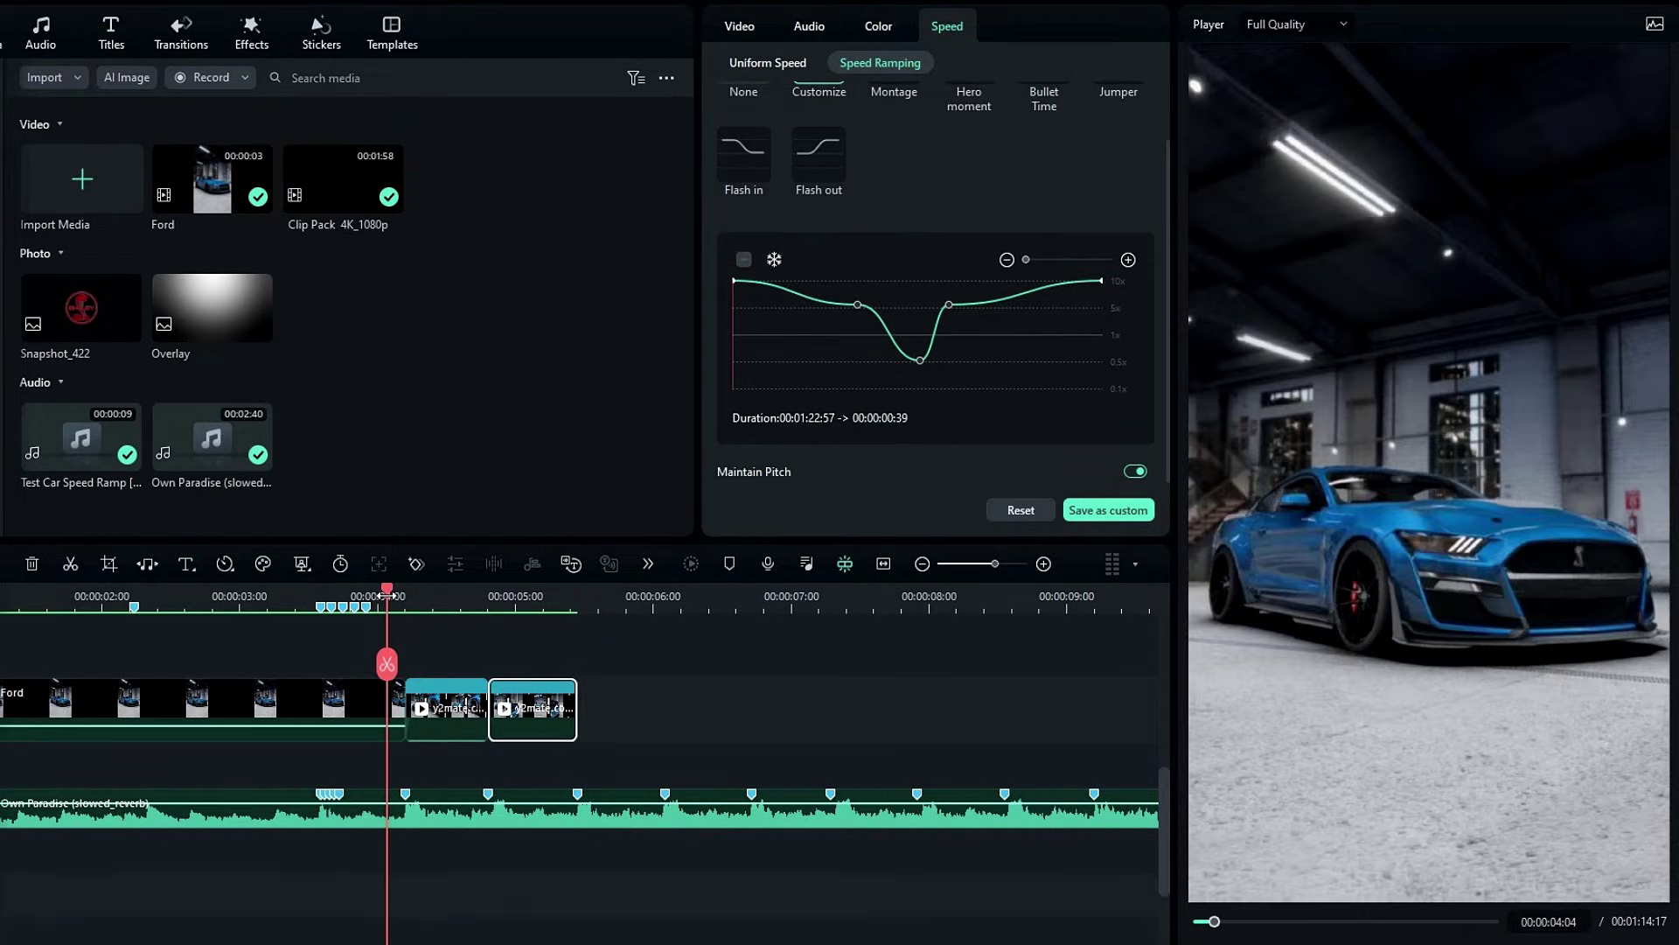
{"action": "key", "text": "space"}
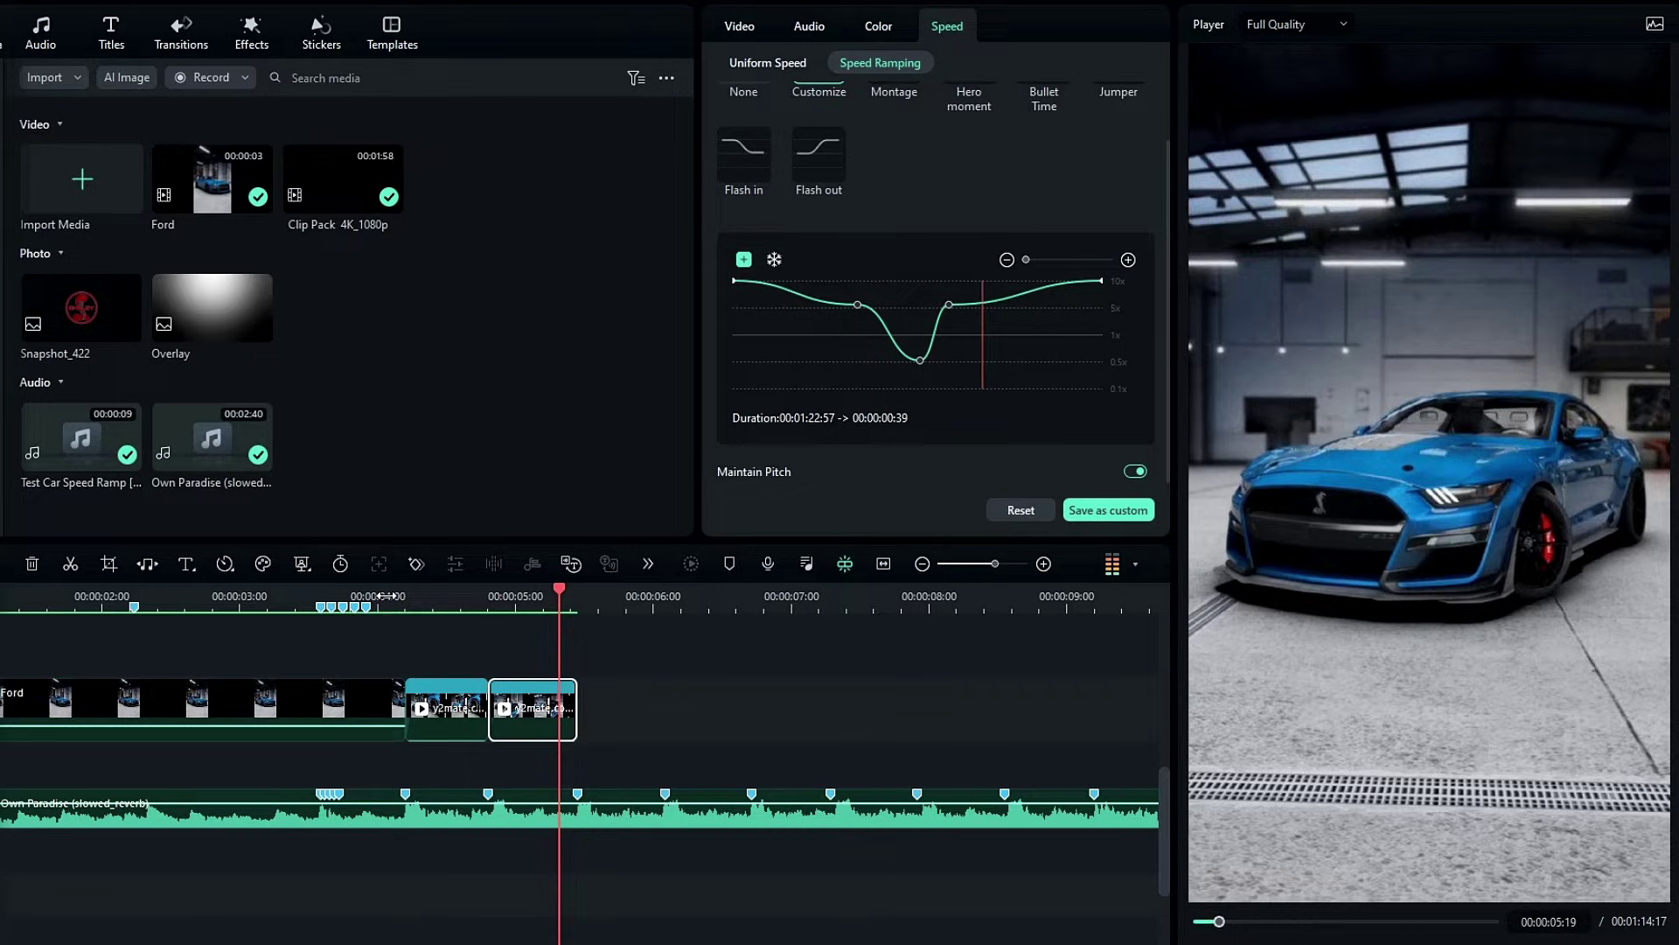
{"action": "left_click", "coordinate": [387, 596]}
{"action": "key", "text": "space"}
{"action": "key", "text": "space"}
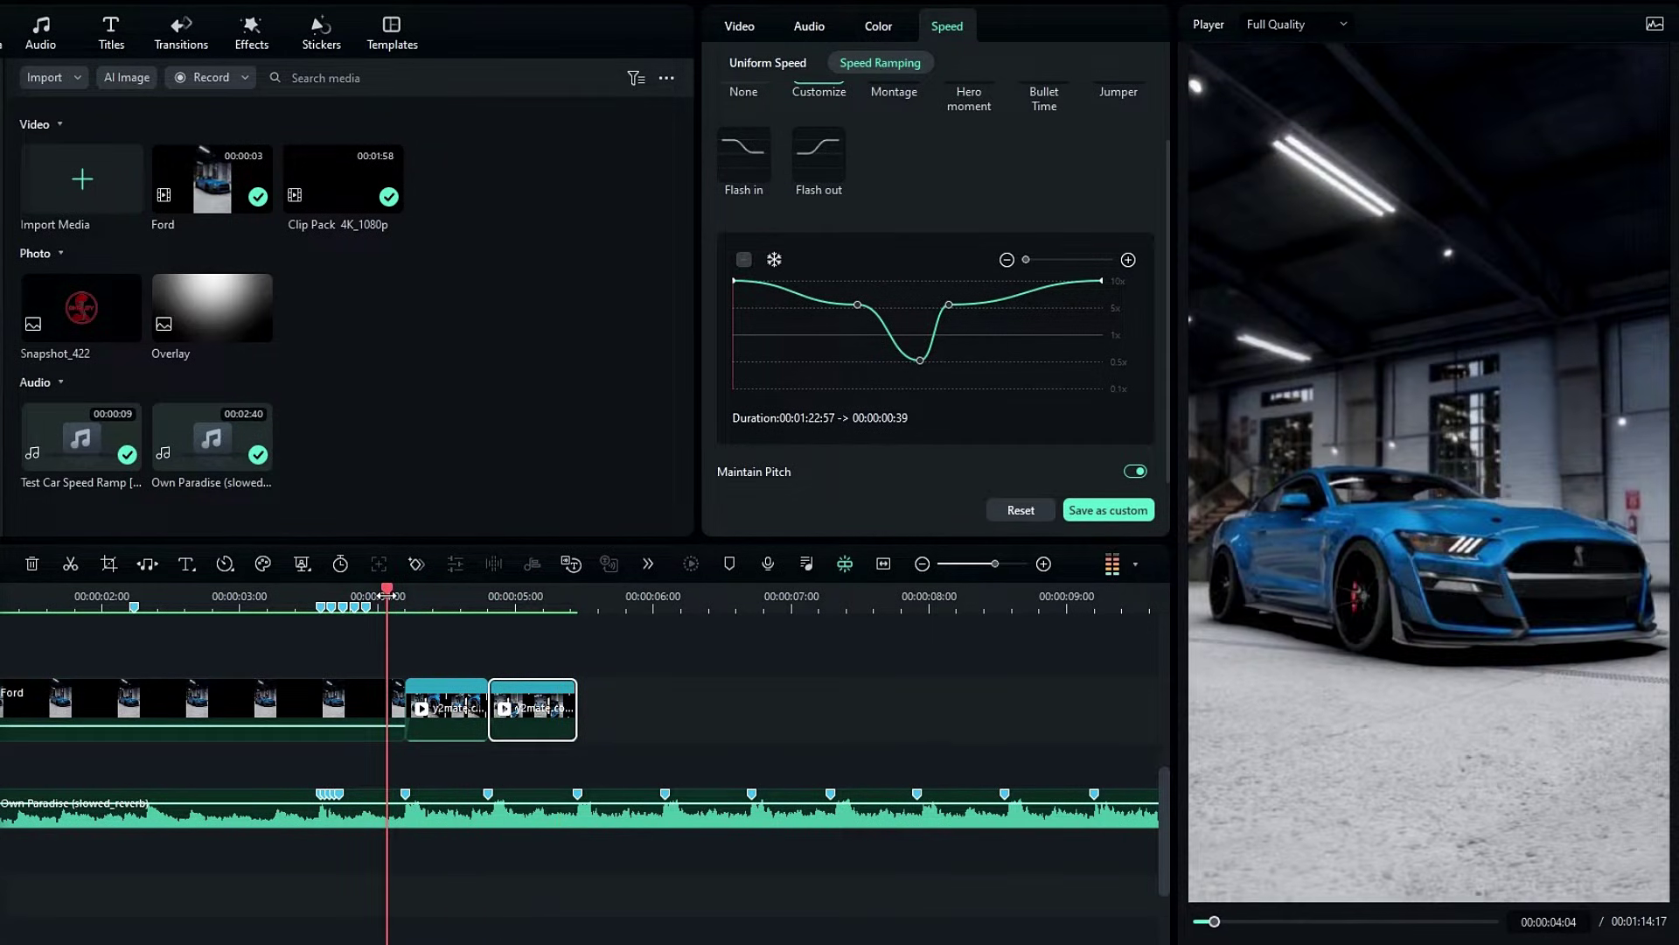
{"action": "key", "text": "space"}
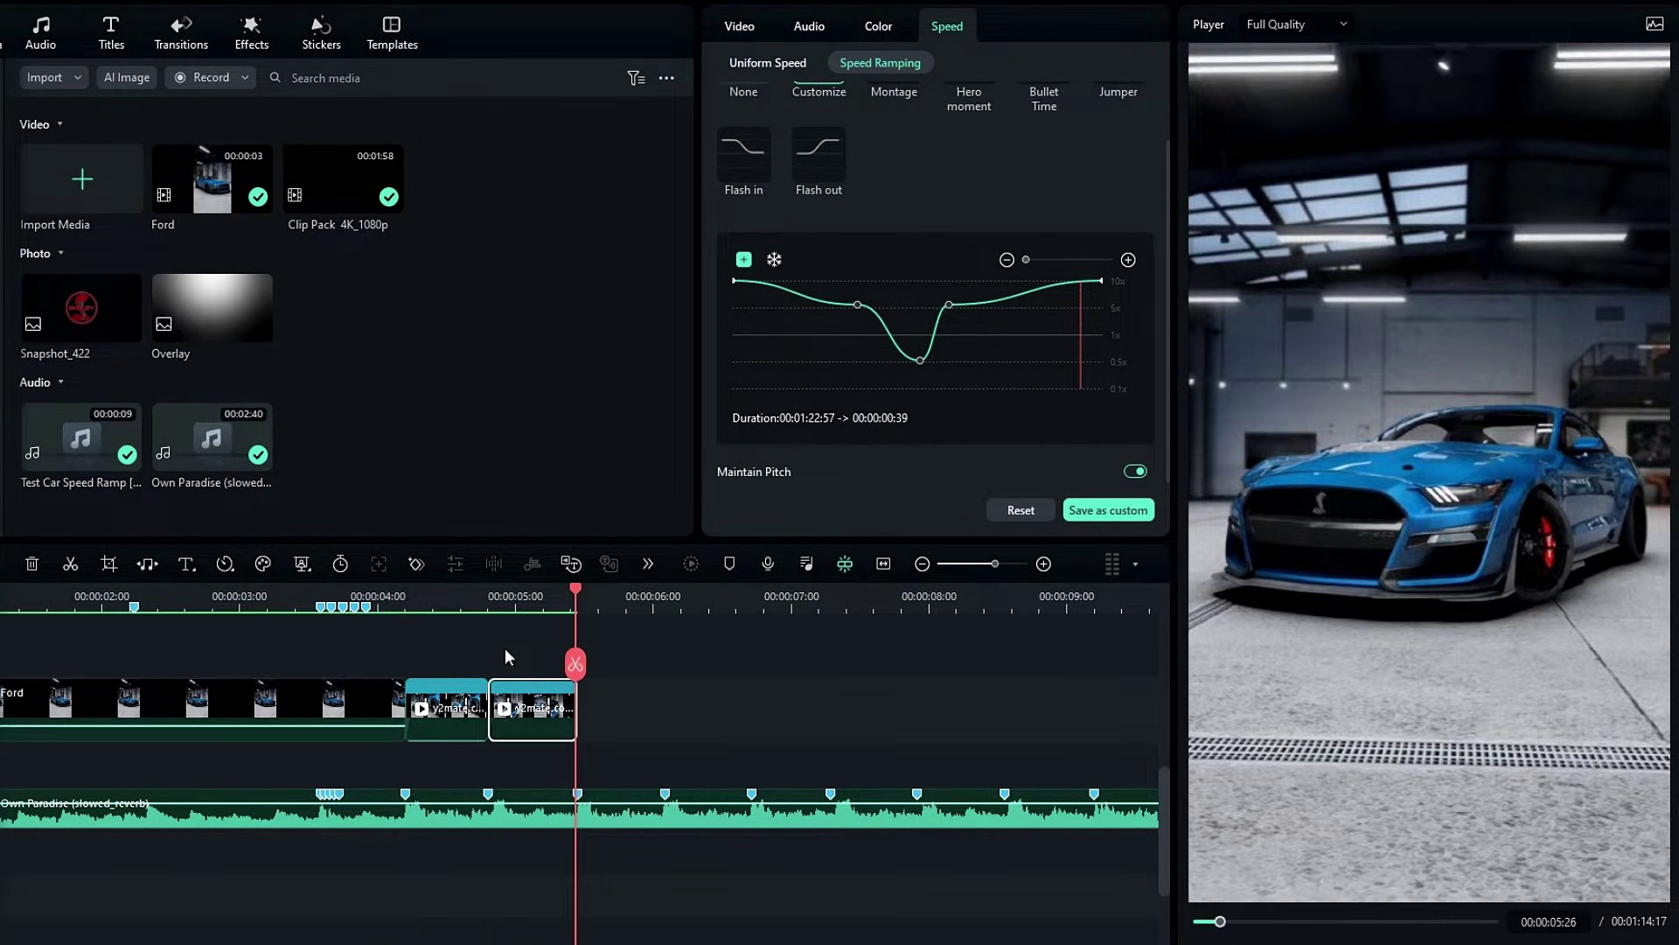
- Fit the whole timeline in view and play the sequence of speed-ramped clips against the beat markers
{"action": "left_click", "coordinate": [882, 564]}
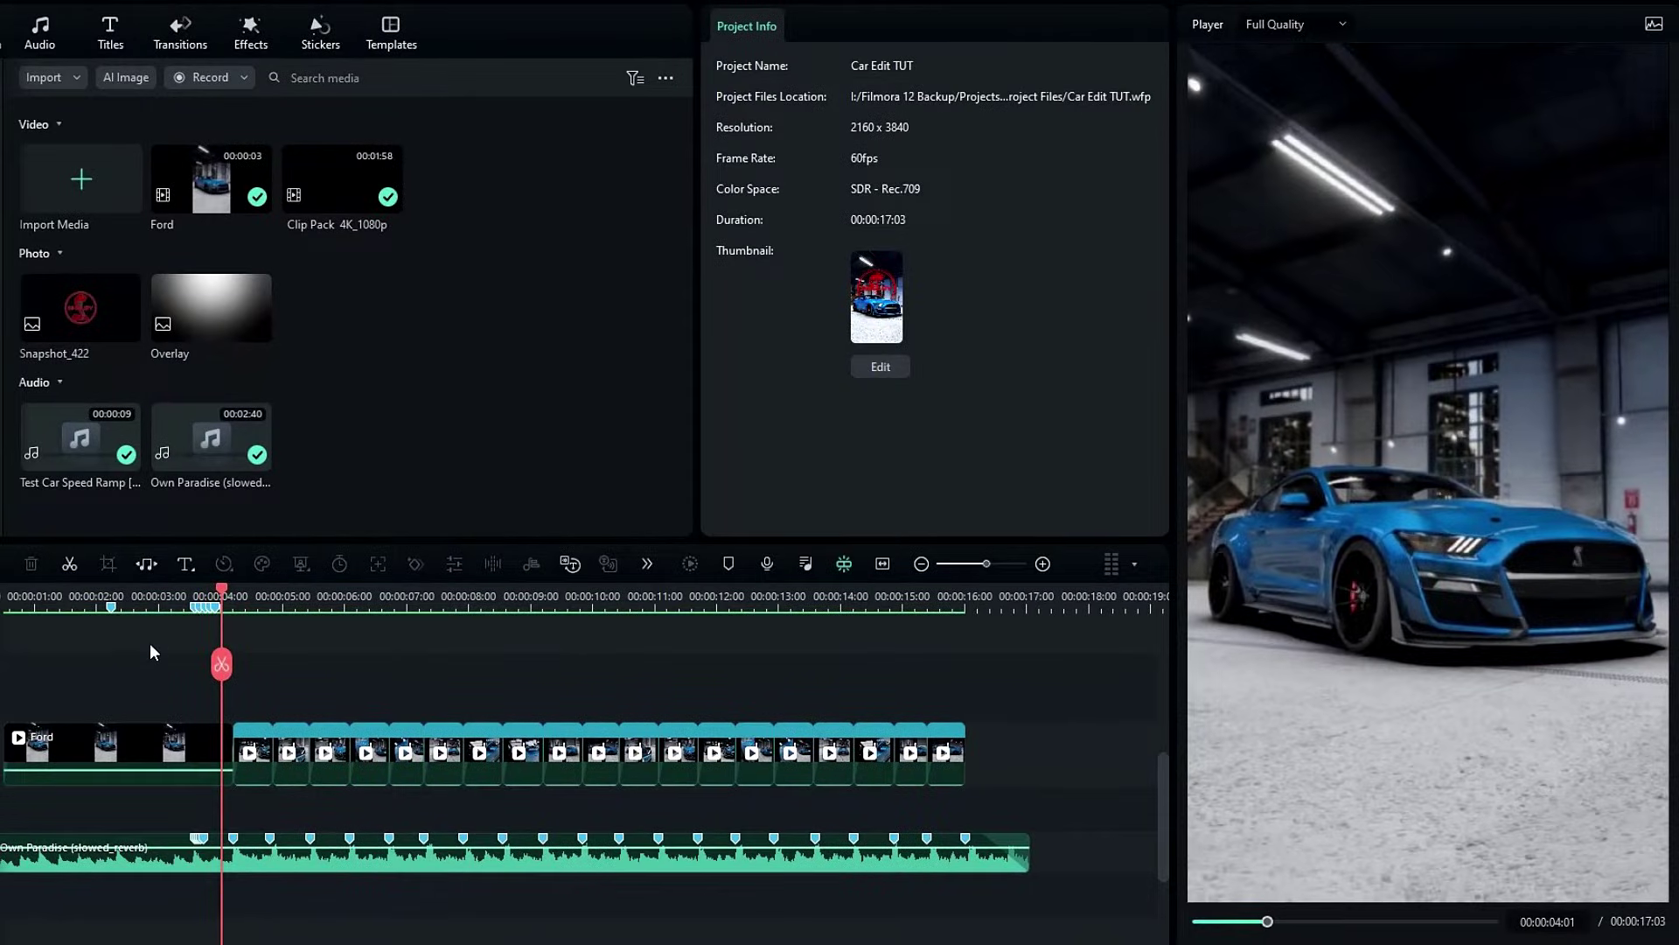
{"action": "key", "text": "space"}
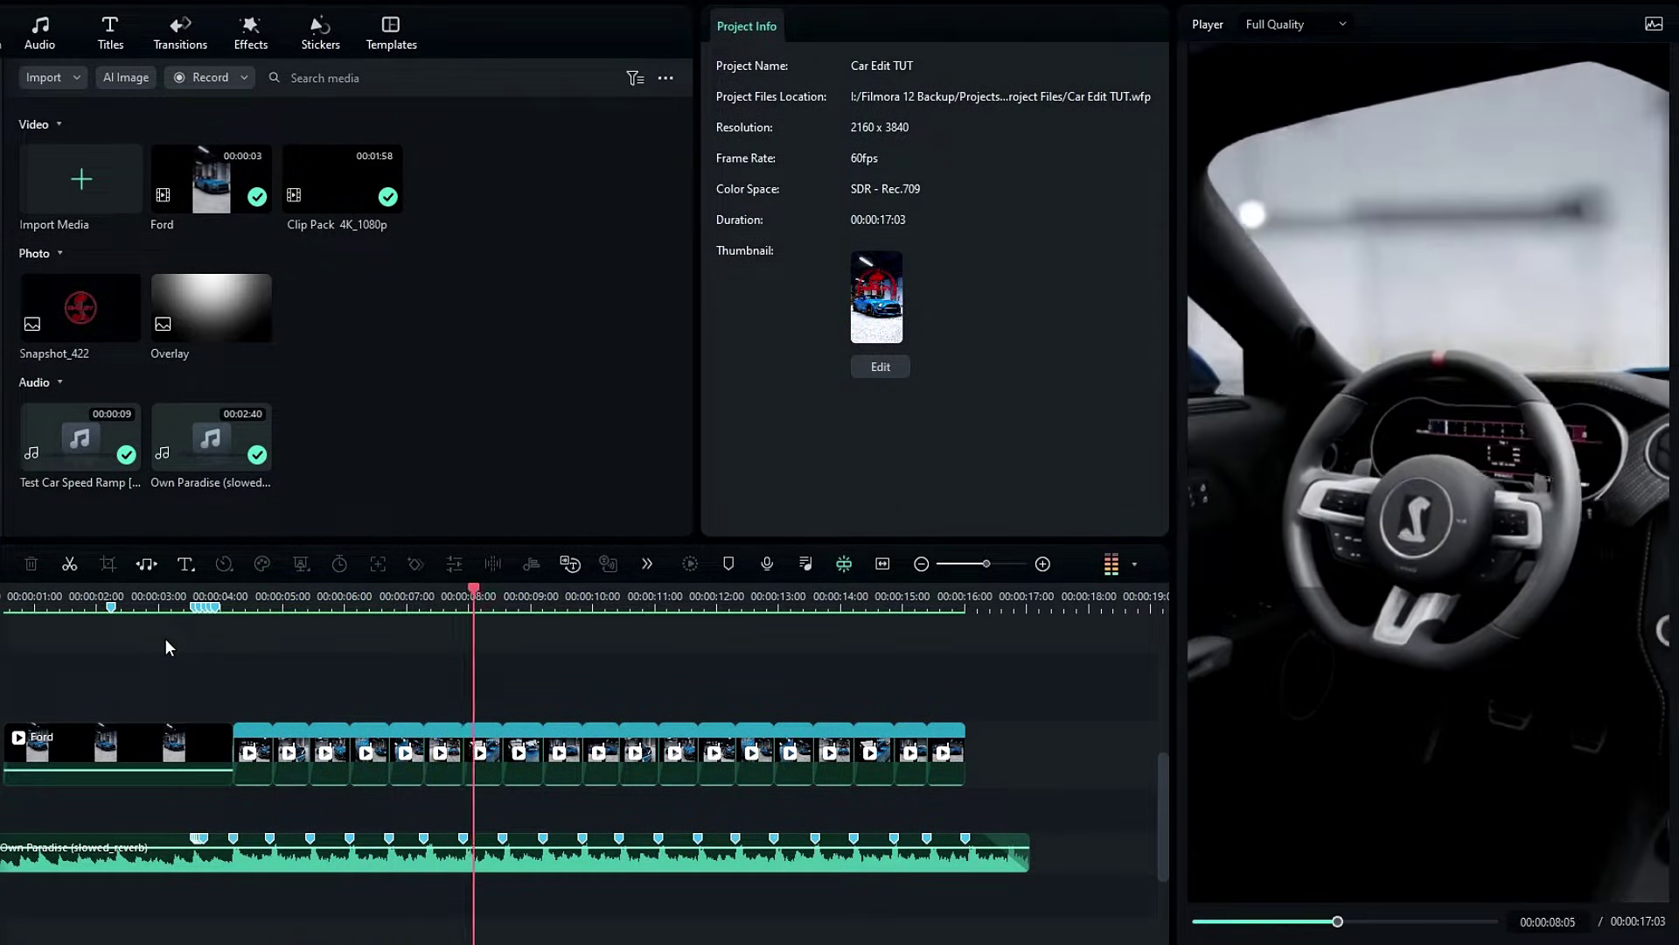
{"action": "key", "text": "space"}
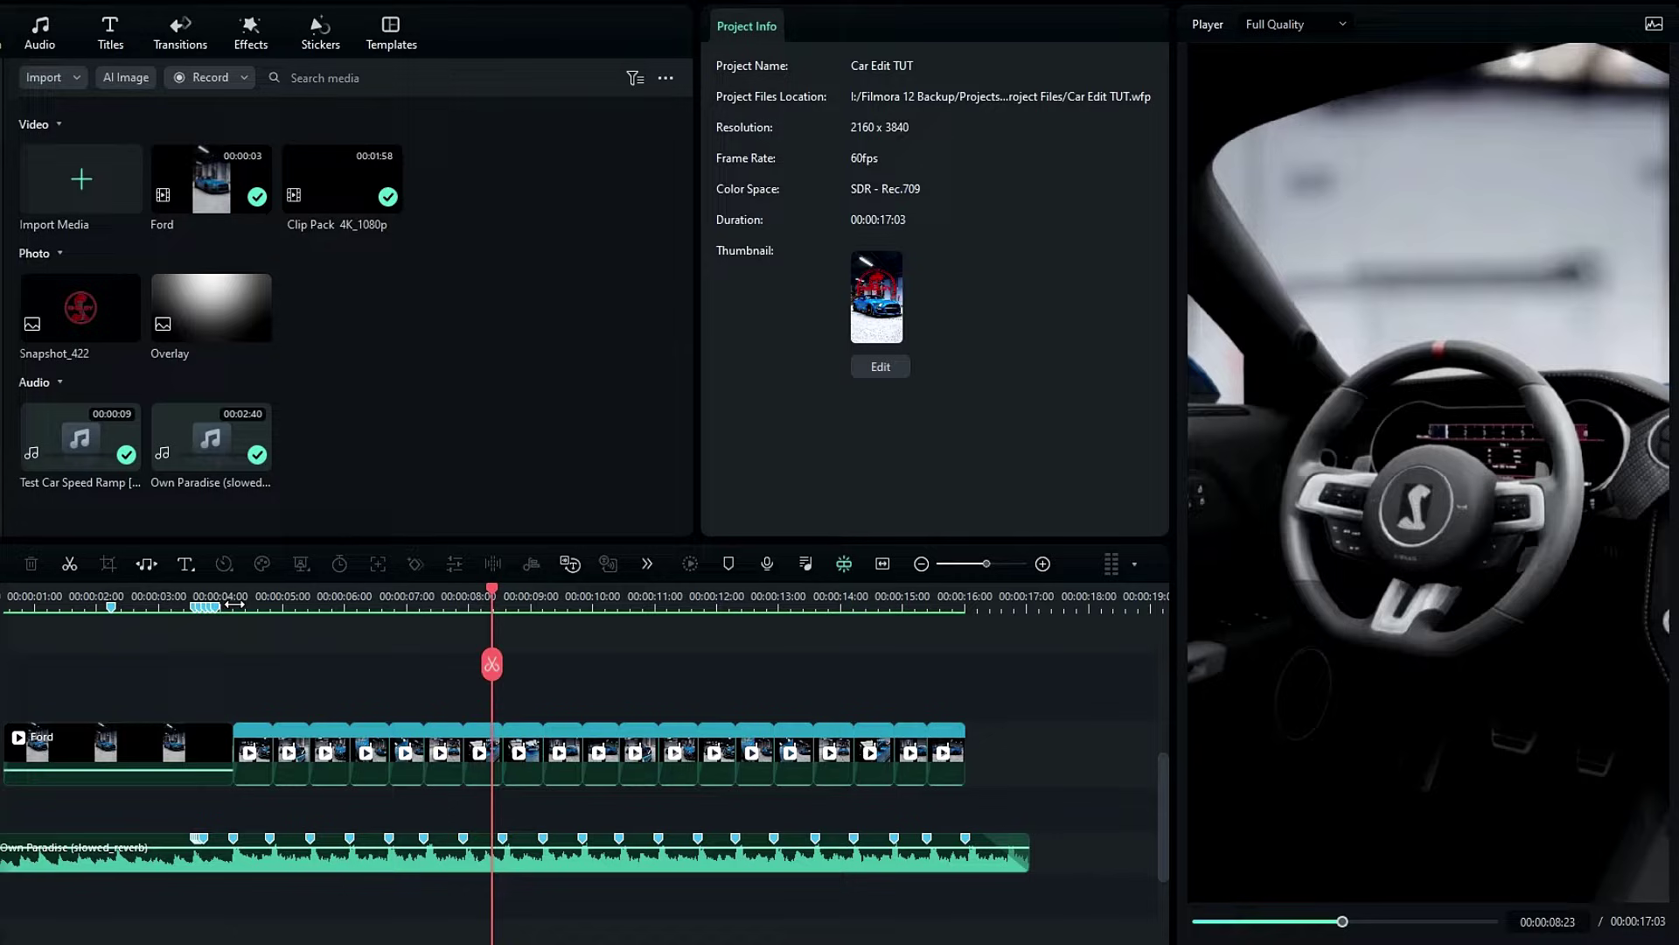
{"action": "left_click_drag", "start_coordinate": [233, 605], "coordinate": [317, 616]}
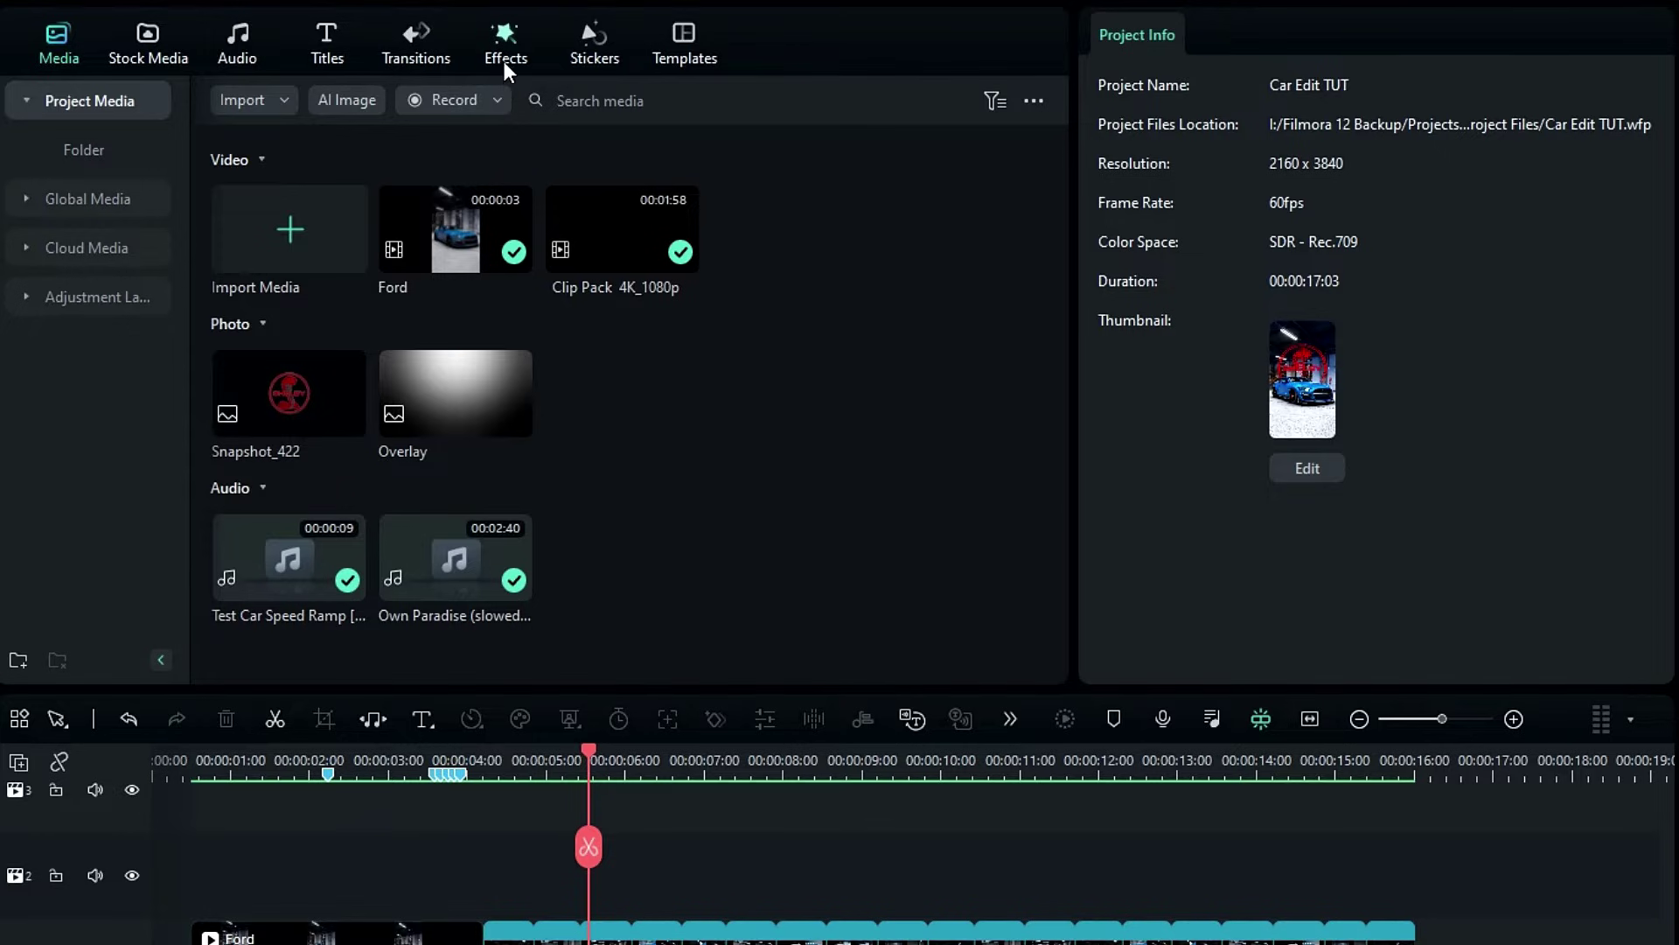
- Add the Direction blur video effect from the Basic category to video track 2, starting at about 00:00:03:45 over the end of the Ford clip
{"action": "left_click", "coordinate": [504, 65]}
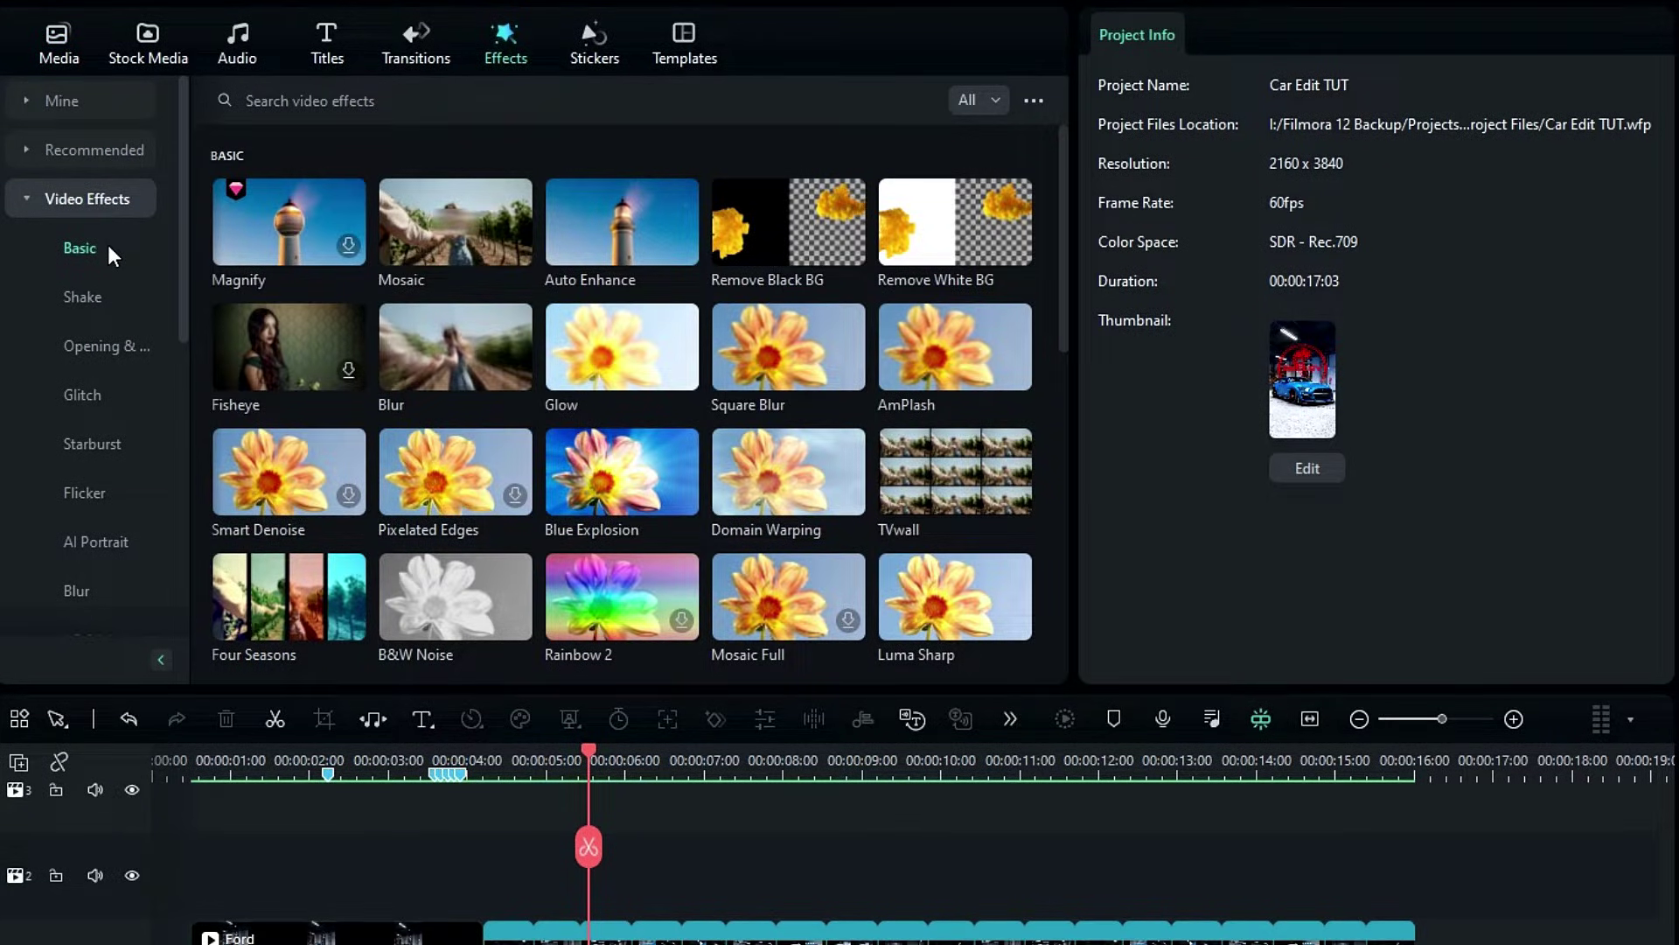
{"action": "scroll", "coordinate": [563, 328], "scroll_direction": "down", "scroll_amount": 4}
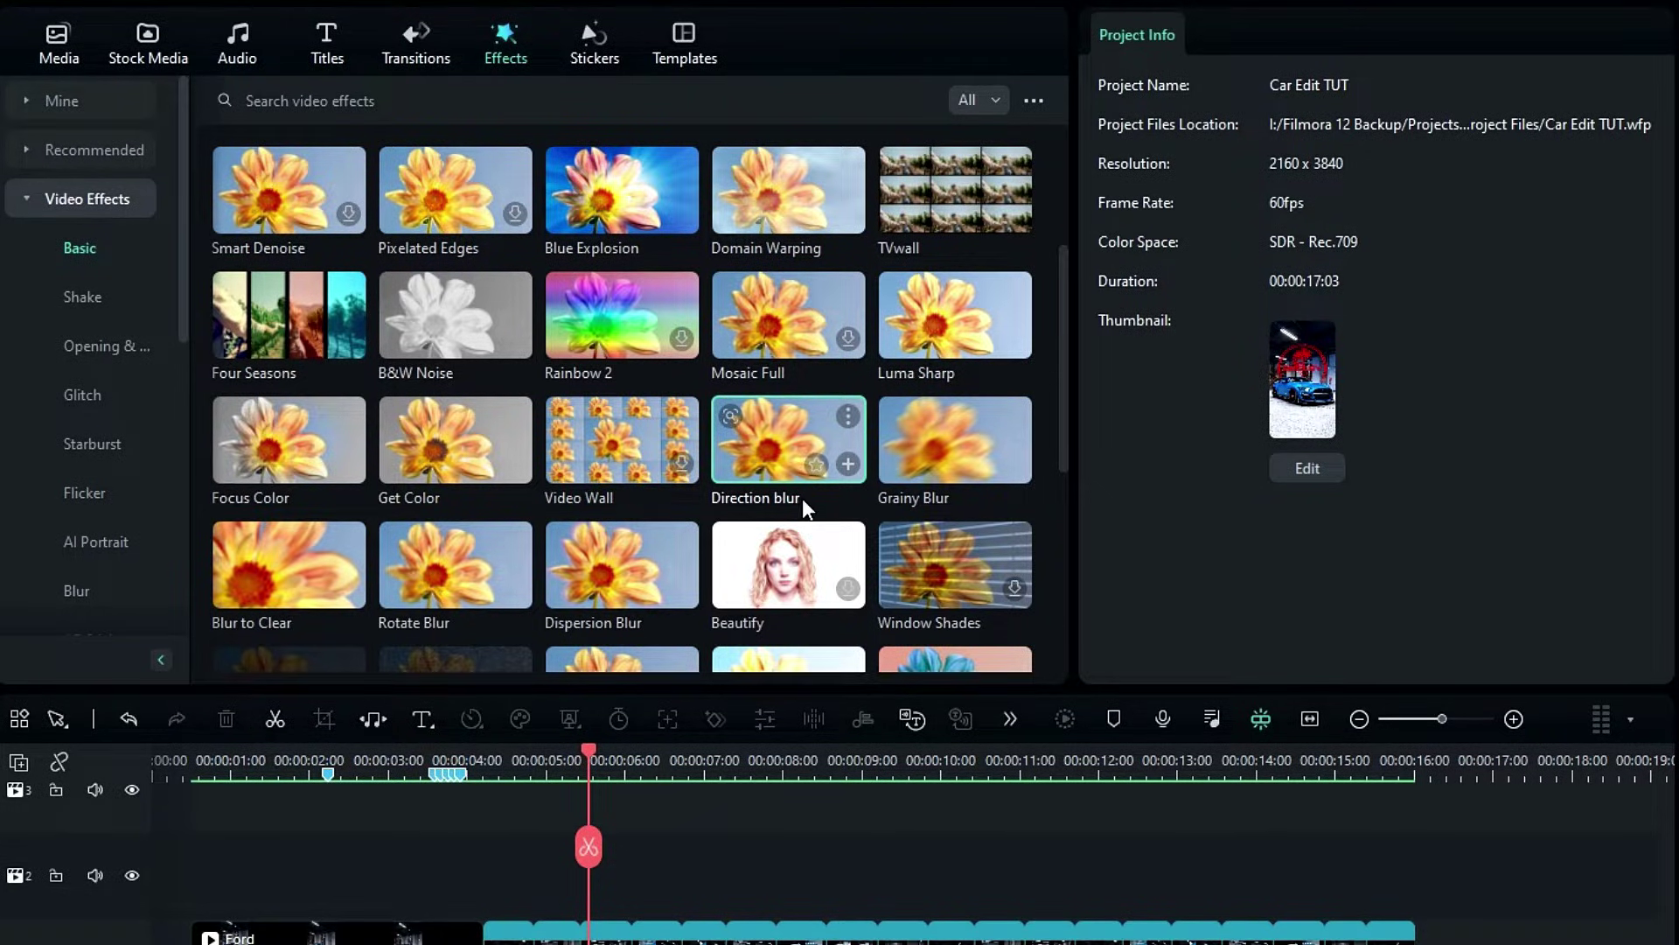
{"action": "left_click_drag", "start_coordinate": [765, 408], "coordinate": [499, 905]}
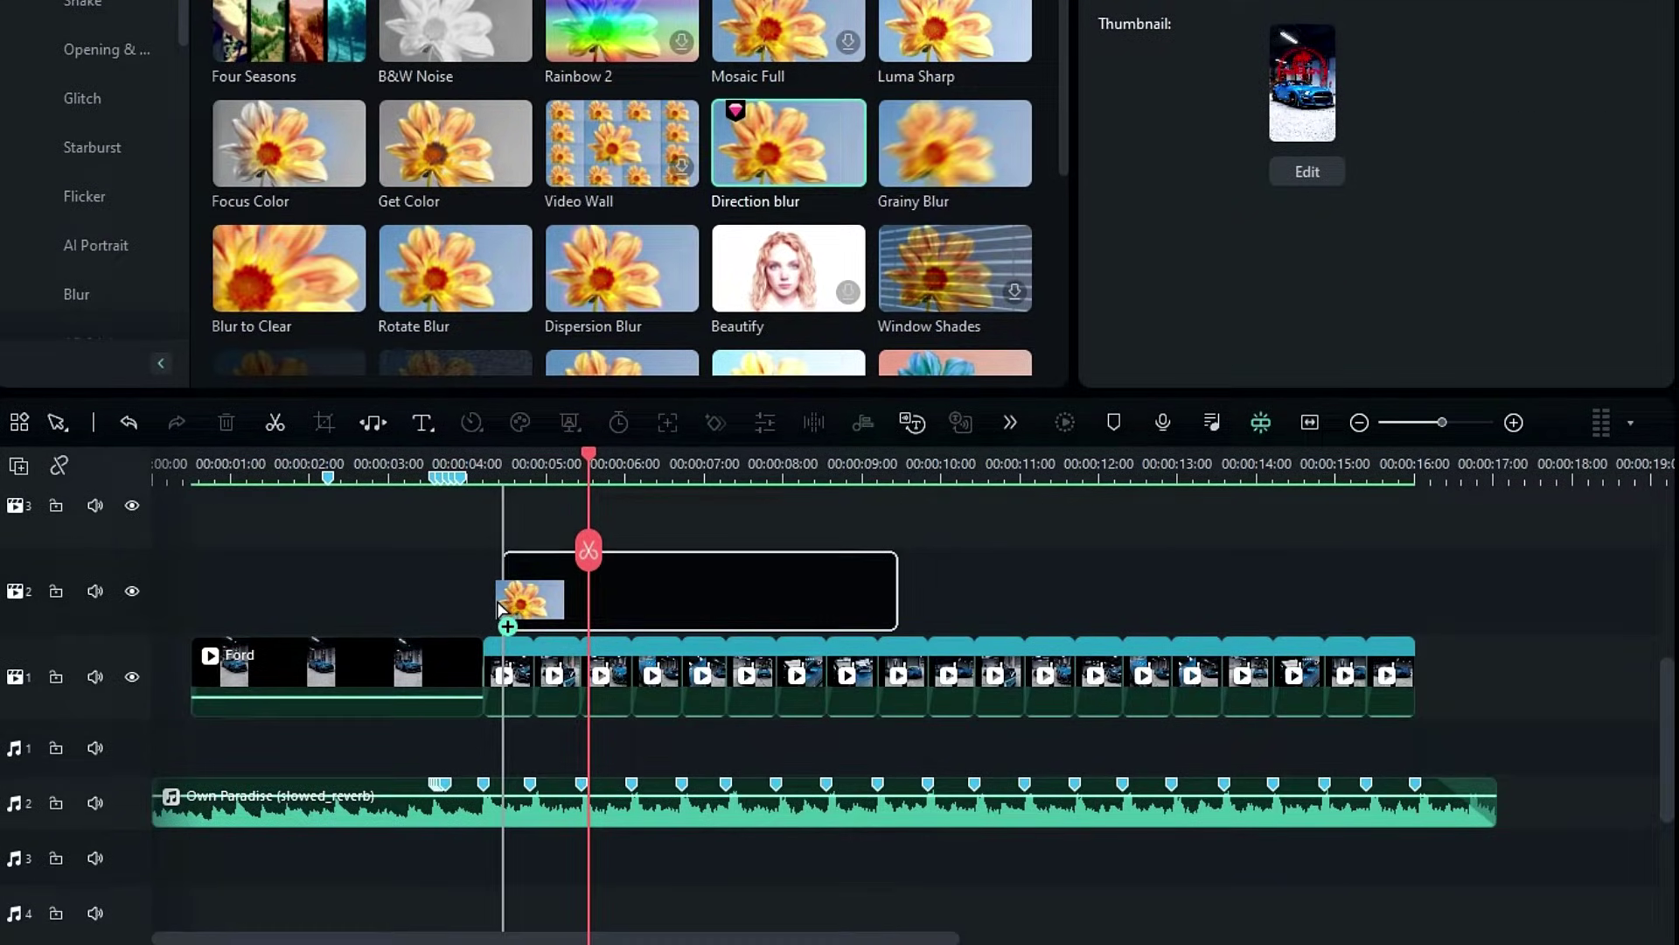
{"action": "left_click_drag", "start_coordinate": [498, 605], "coordinate": [446, 604]}
{"action": "left_click_drag", "start_coordinate": [481, 465], "coordinate": [774, 520]}
{"action": "scroll", "coordinate": [774, 520], "scroll_direction": "left", "scroll_amount": 3}
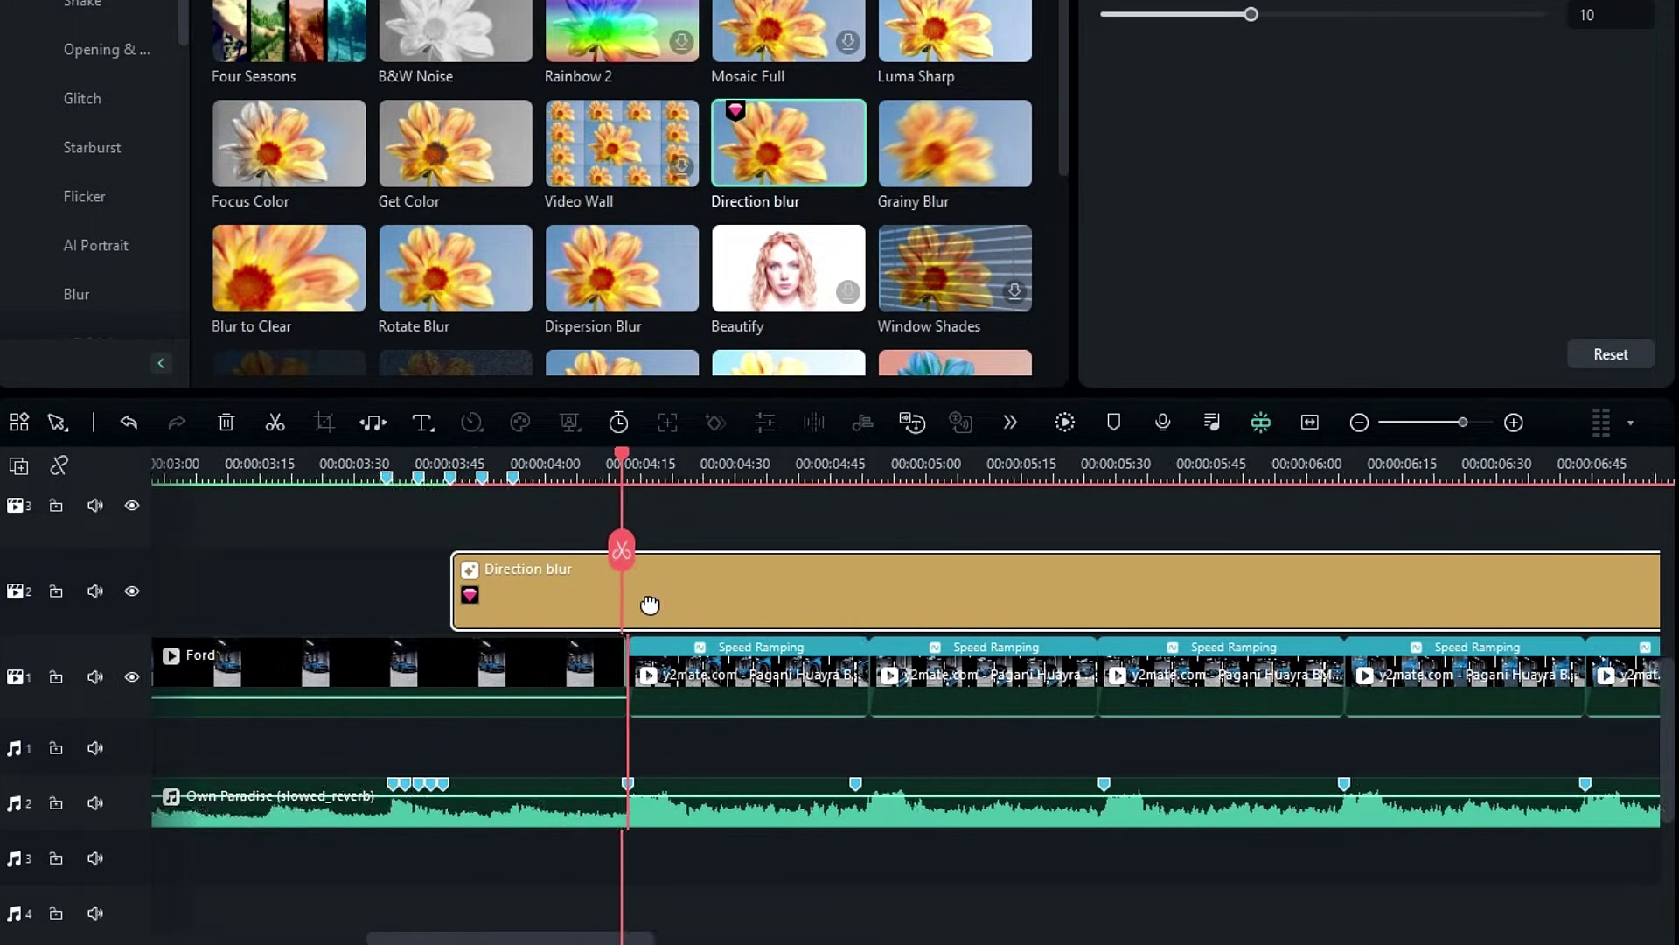
- Trim the Direction blur effect to 10 frames, spanning five frames before to five frames after the Ford clip's end
{"action": "left_click", "coordinate": [610, 550]}
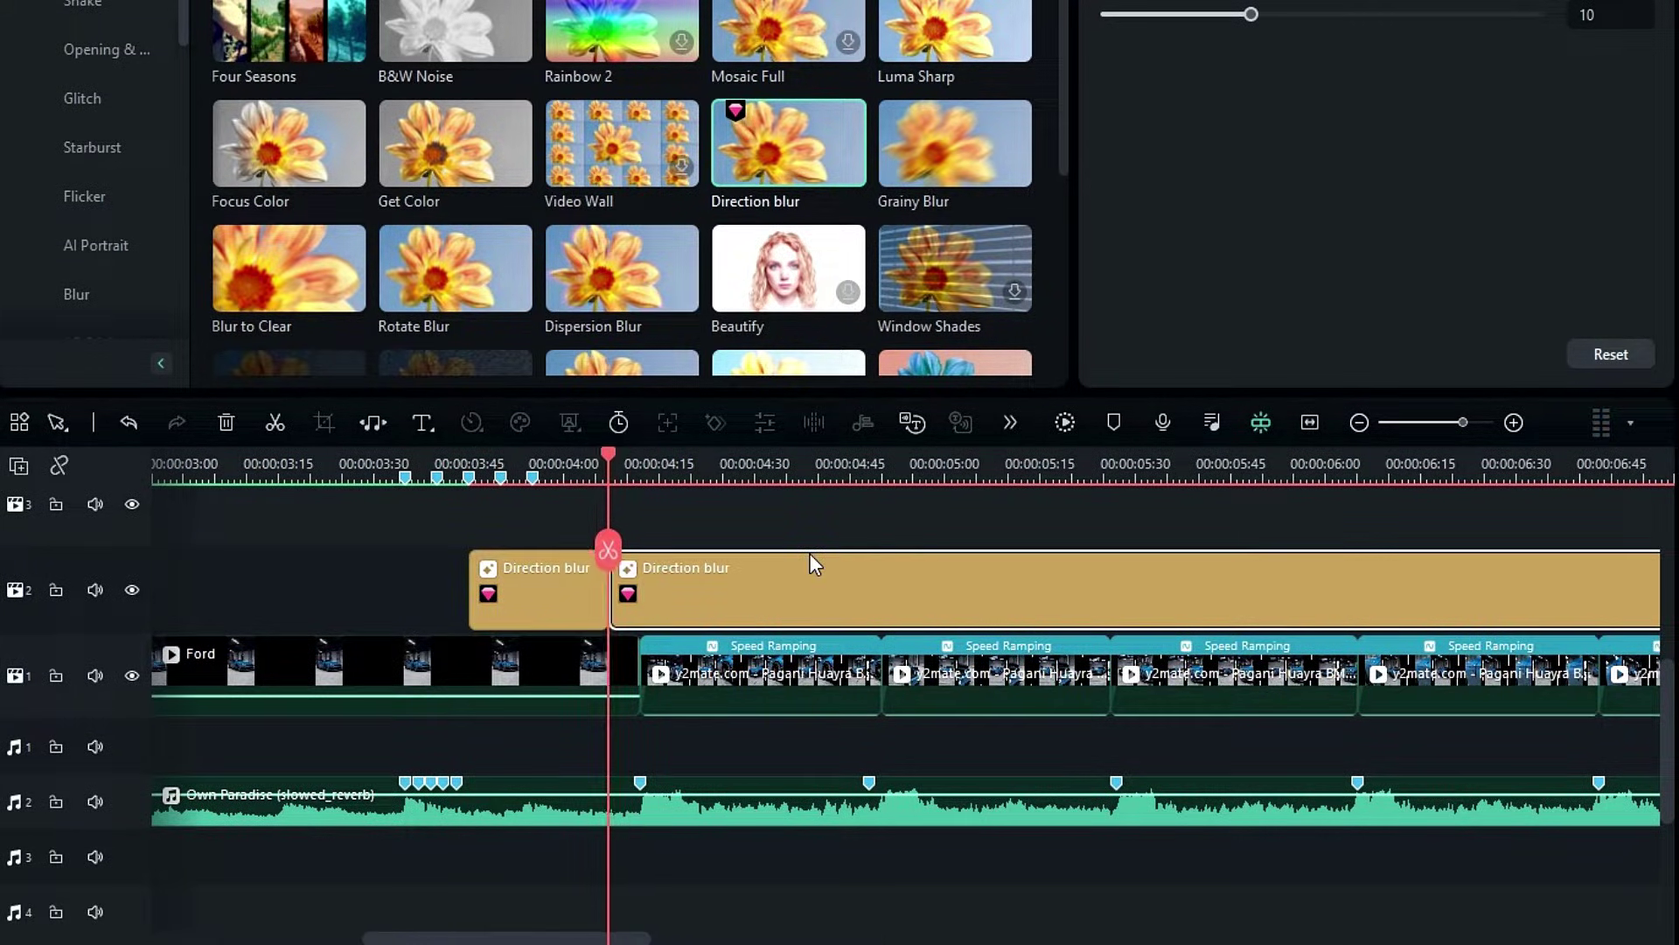
{"action": "key", "text": "Right"}
{"action": "key", "text": "Right"}
{"action": "key", "text": "Right"}
{"action": "key", "text": "Right"}
{"action": "key", "text": "Right"}
{"action": "key", "text": "Right"}
{"action": "key", "text": "Right"}
{"action": "key", "text": "Right"}
{"action": "key", "text": "Right"}
{"action": "key", "text": "Right"}
{"action": "left_click", "coordinate": [679, 543]}
{"action": "key", "text": "Delete"}
{"action": "left_click", "coordinate": [537, 581]}
{"action": "key", "text": "Delete"}
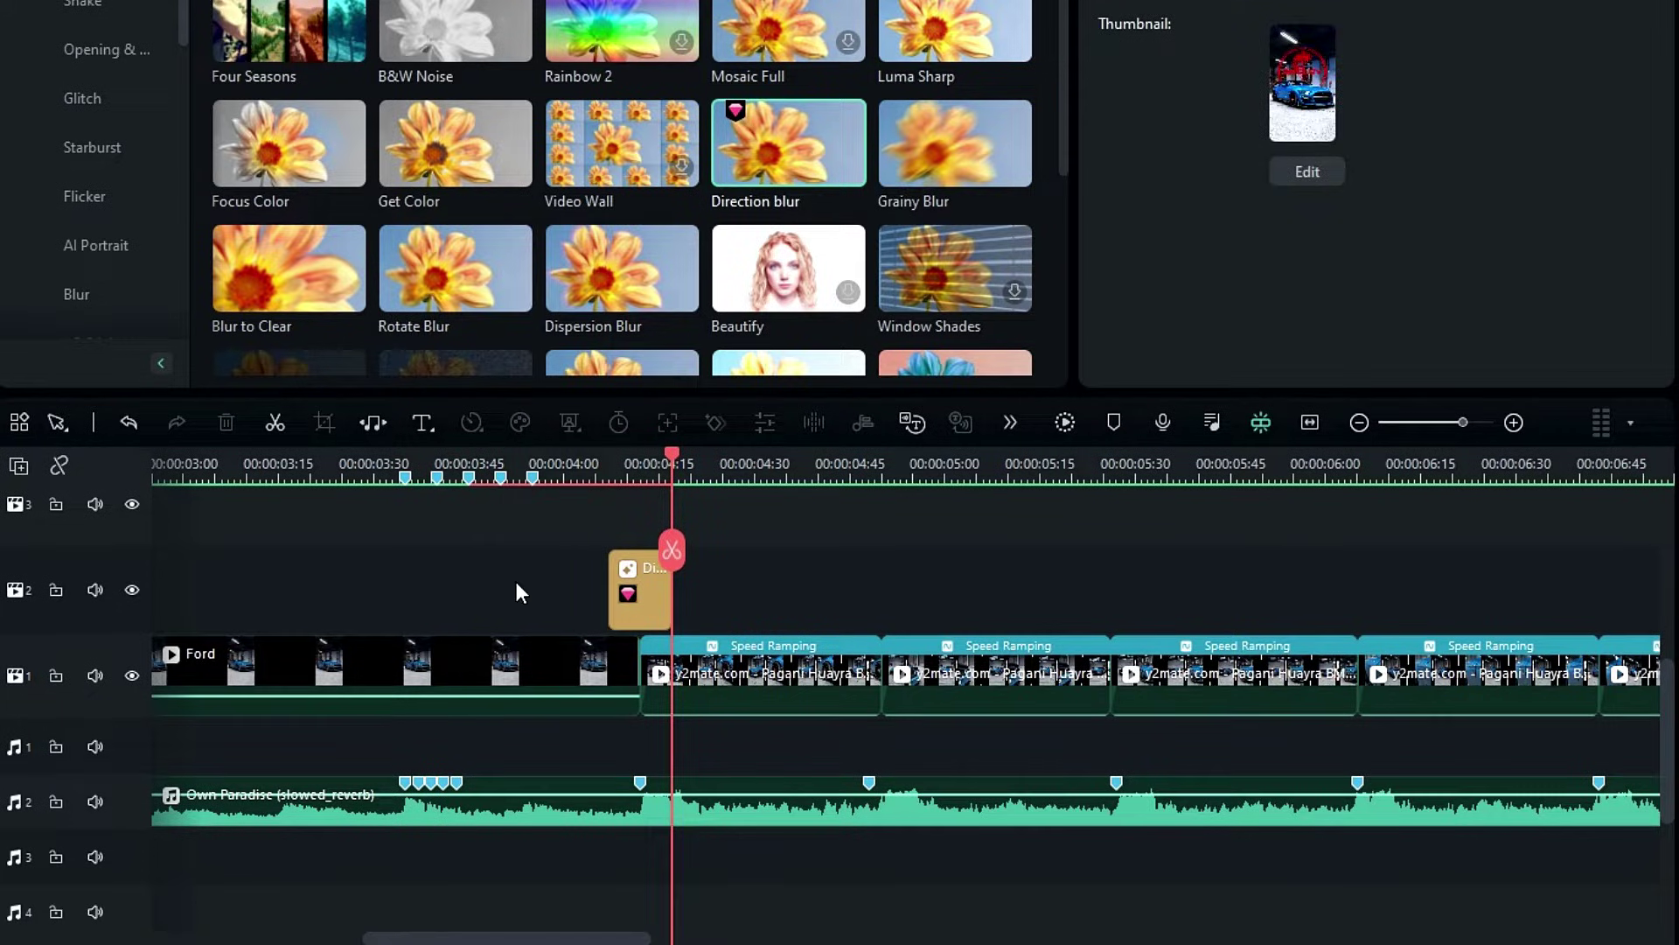
- At the start of the Direction blur effect, set the direction to 90° and keyframe the Blur Length at 0
{"action": "left_click", "coordinate": [641, 579]}
{"action": "scroll", "coordinate": [719, 560], "scroll_direction": "down", "scroll_amount": 1}
{"action": "scroll", "coordinate": [719, 560], "scroll_direction": "left", "scroll_amount": 1}
{"action": "scroll", "coordinate": [710, 552], "scroll_direction": "up", "scroll_amount": 1}
{"action": "key", "text": "Left"}
{"action": "key", "text": "Left"}
{"action": "key", "text": "Left"}
{"action": "key", "text": "Left"}
{"action": "key", "text": "Left"}
{"action": "key", "text": "Up"}
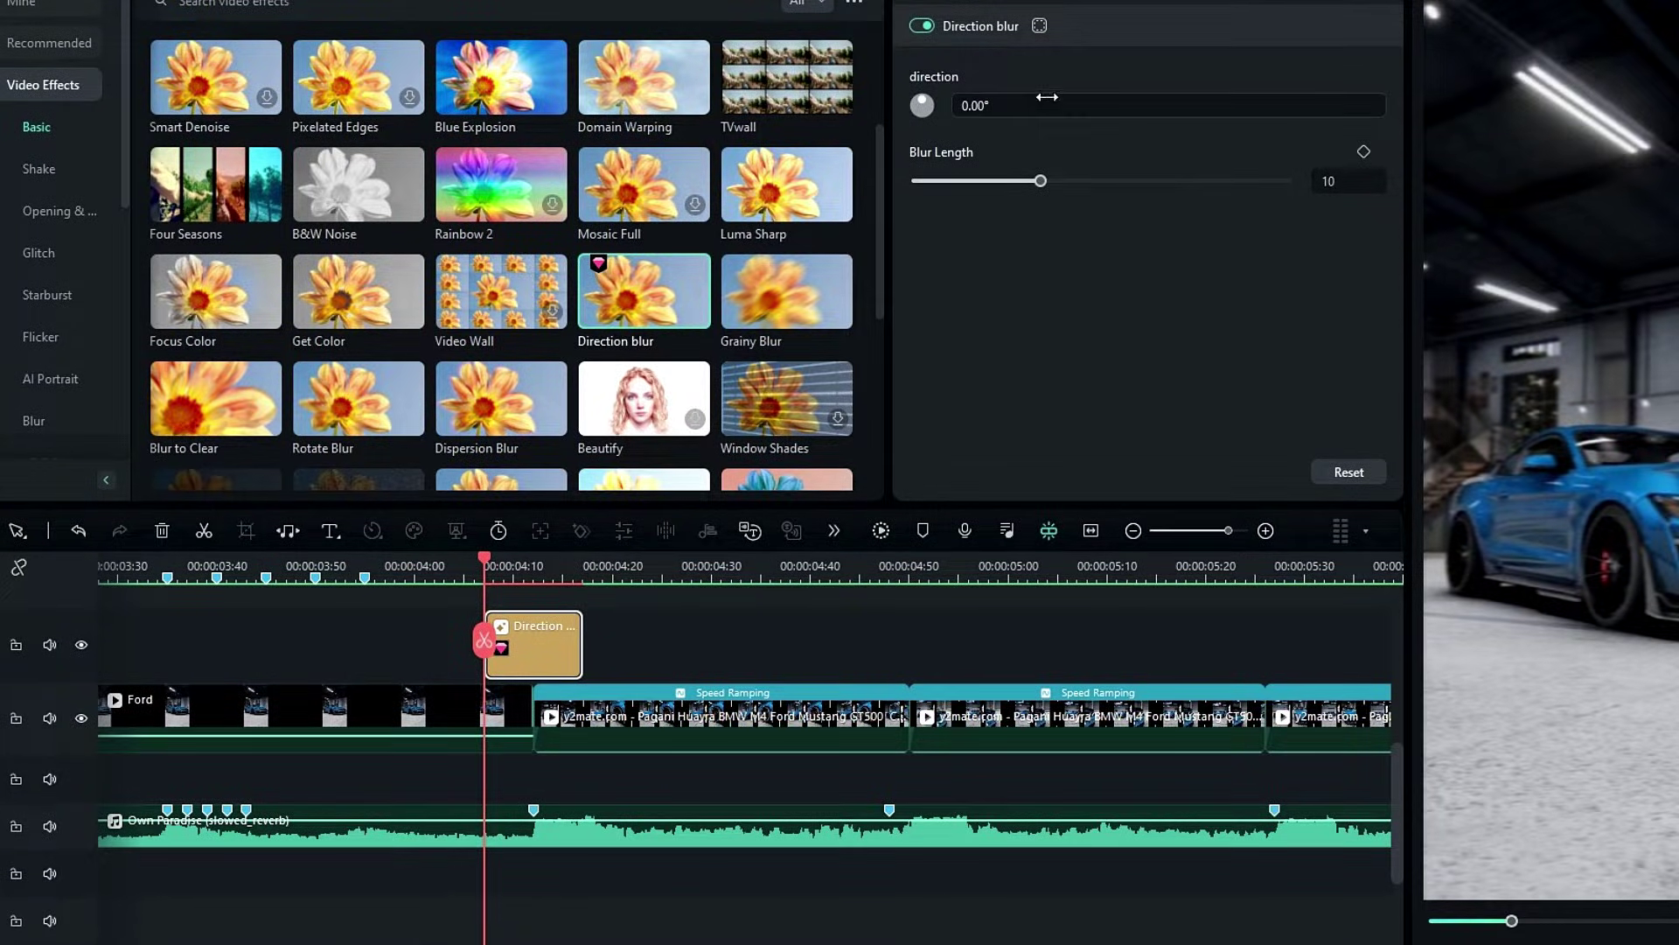
{"action": "key", "text": "Return"}
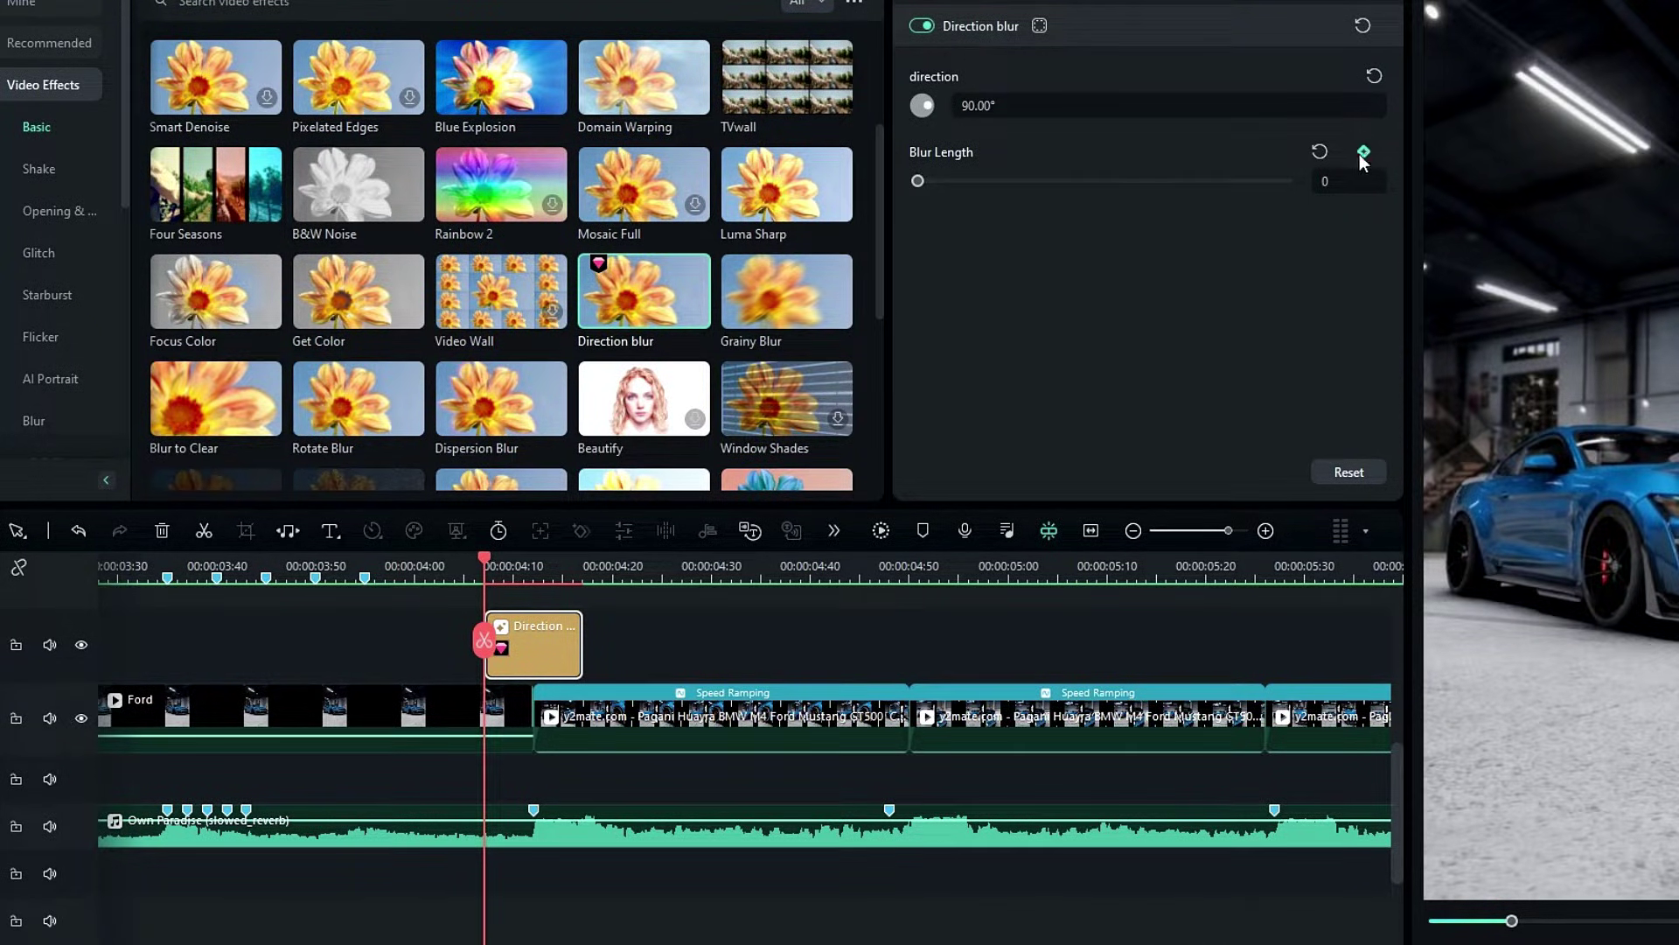
- Keyframe the Blur Length at 20 on the clip cut and at 0 on the effect's end, and preview the blur
{"action": "left_click", "coordinate": [531, 589]}
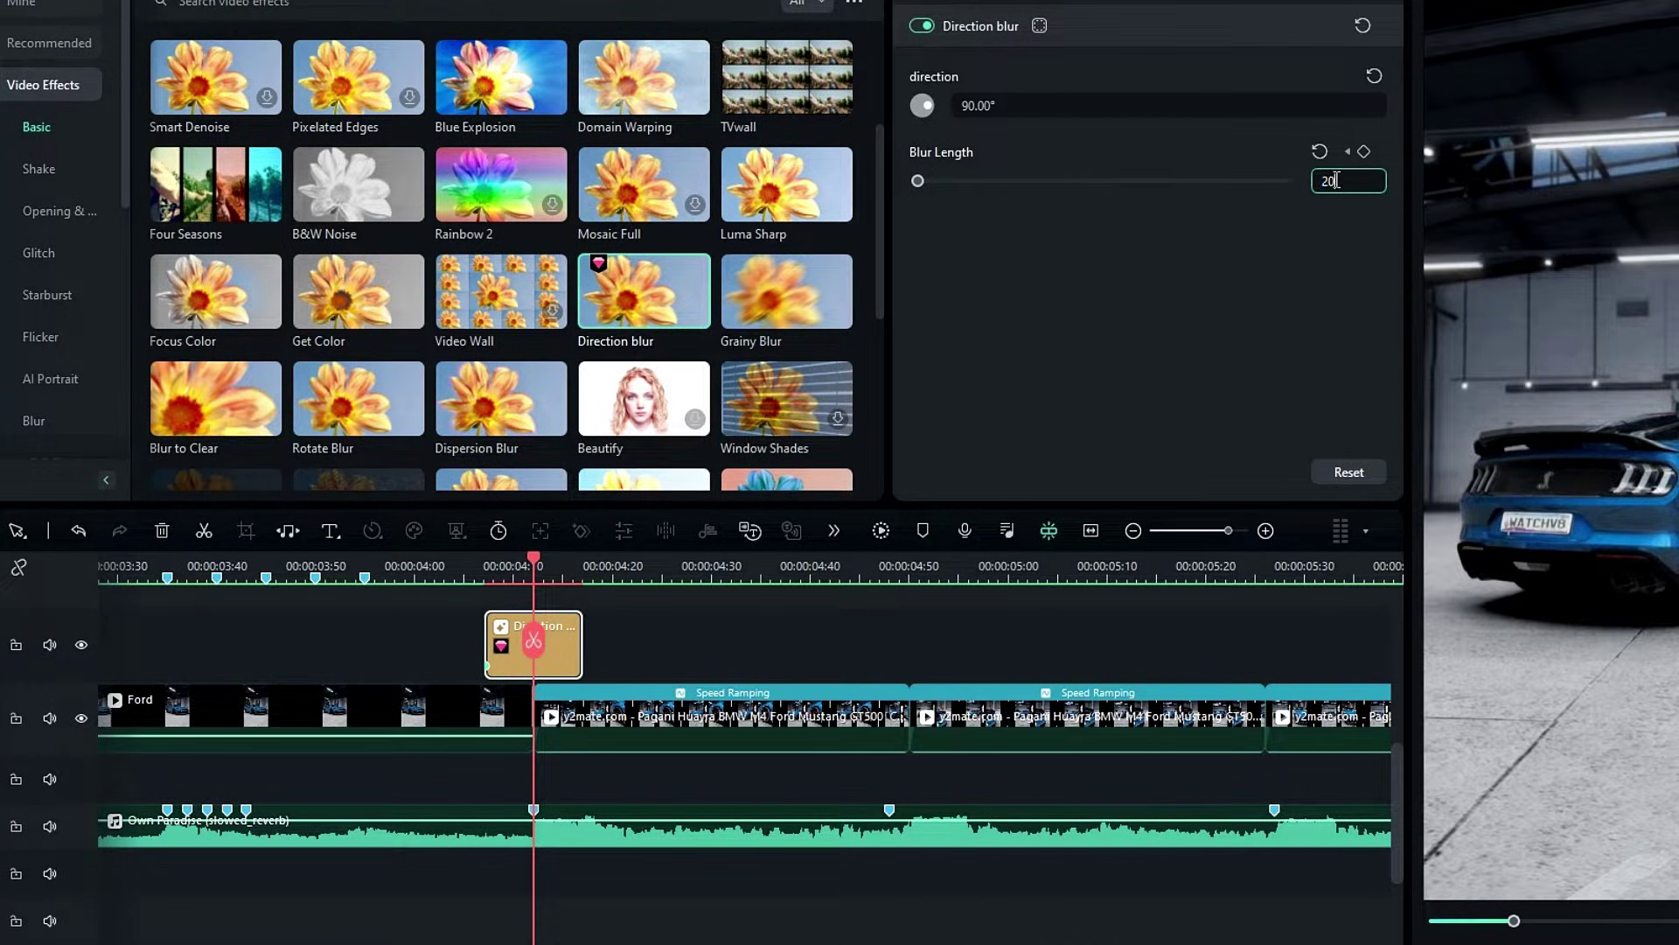
{"action": "key", "text": "Return"}
{"action": "key", "text": "space"}
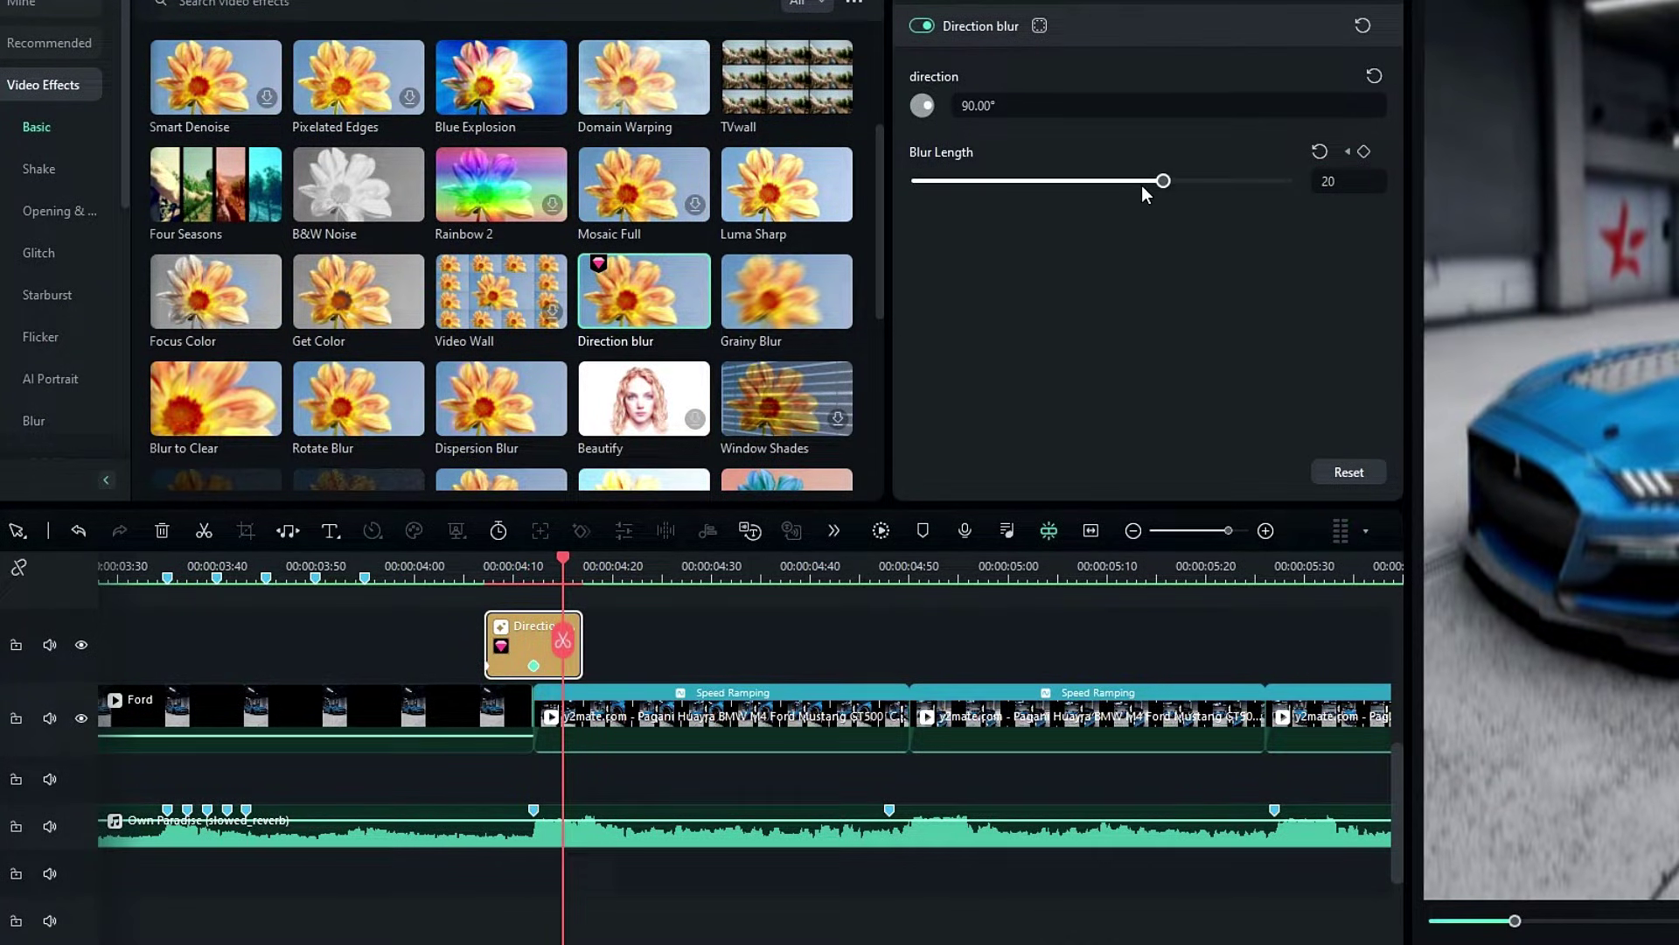
{"action": "left_click_drag", "start_coordinate": [1078, 186], "coordinate": [840, 196]}
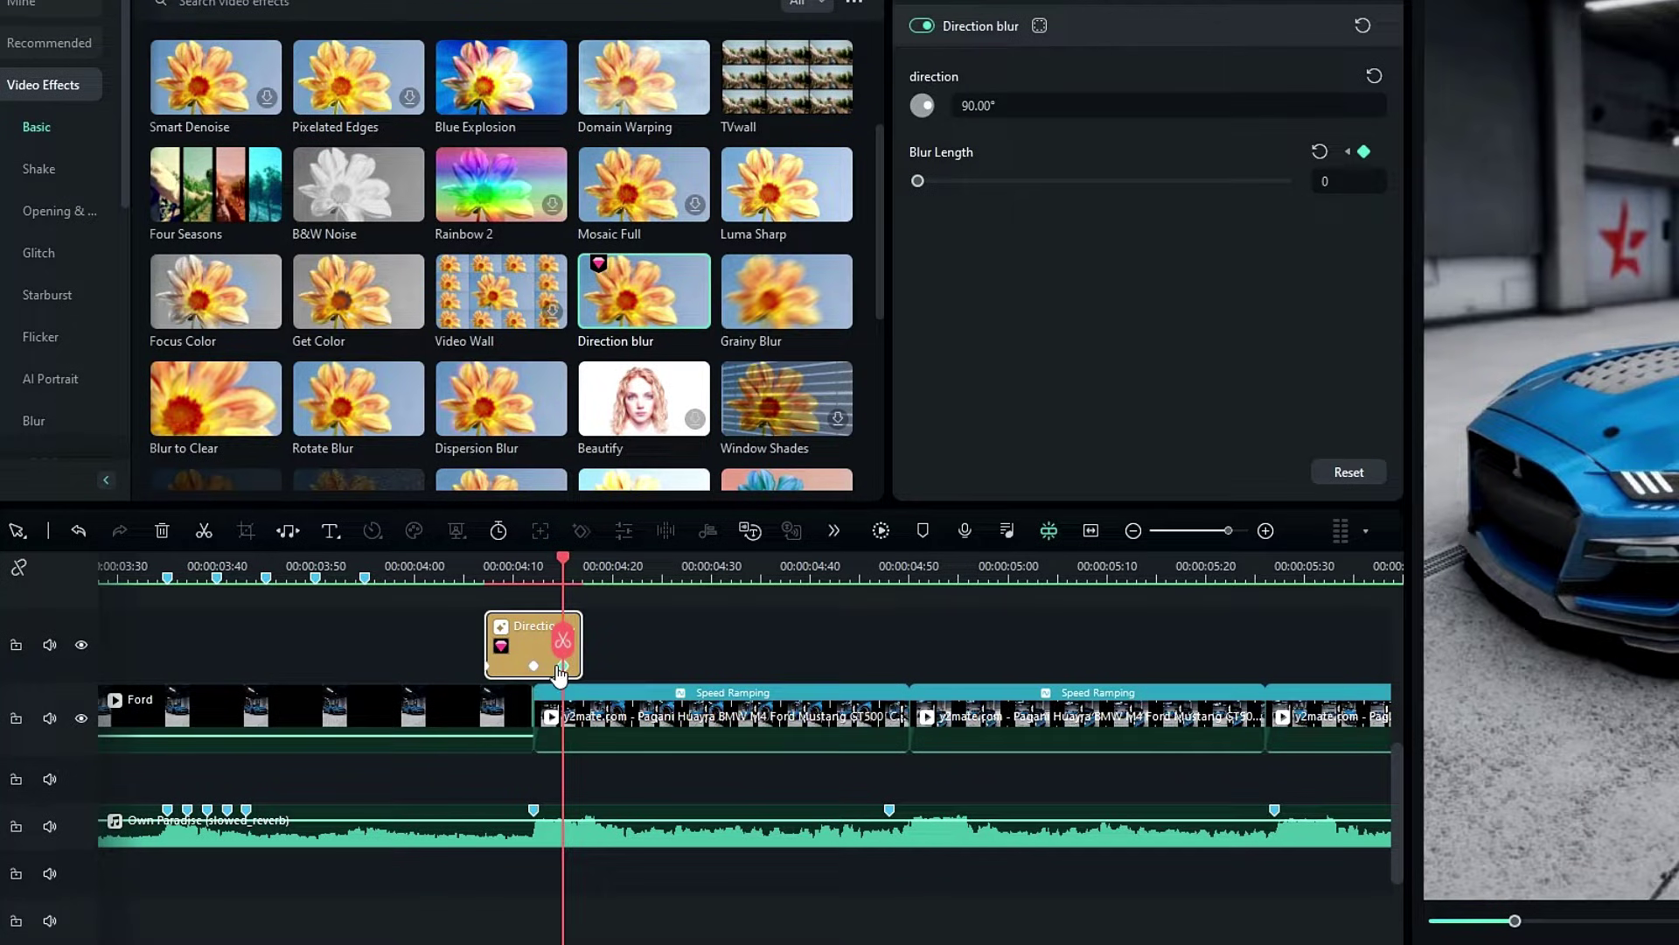
{"action": "left_click_drag", "start_coordinate": [600, 673], "coordinate": [601, 673]}
{"action": "left_click_drag", "start_coordinate": [445, 563], "coordinate": [551, 605]}
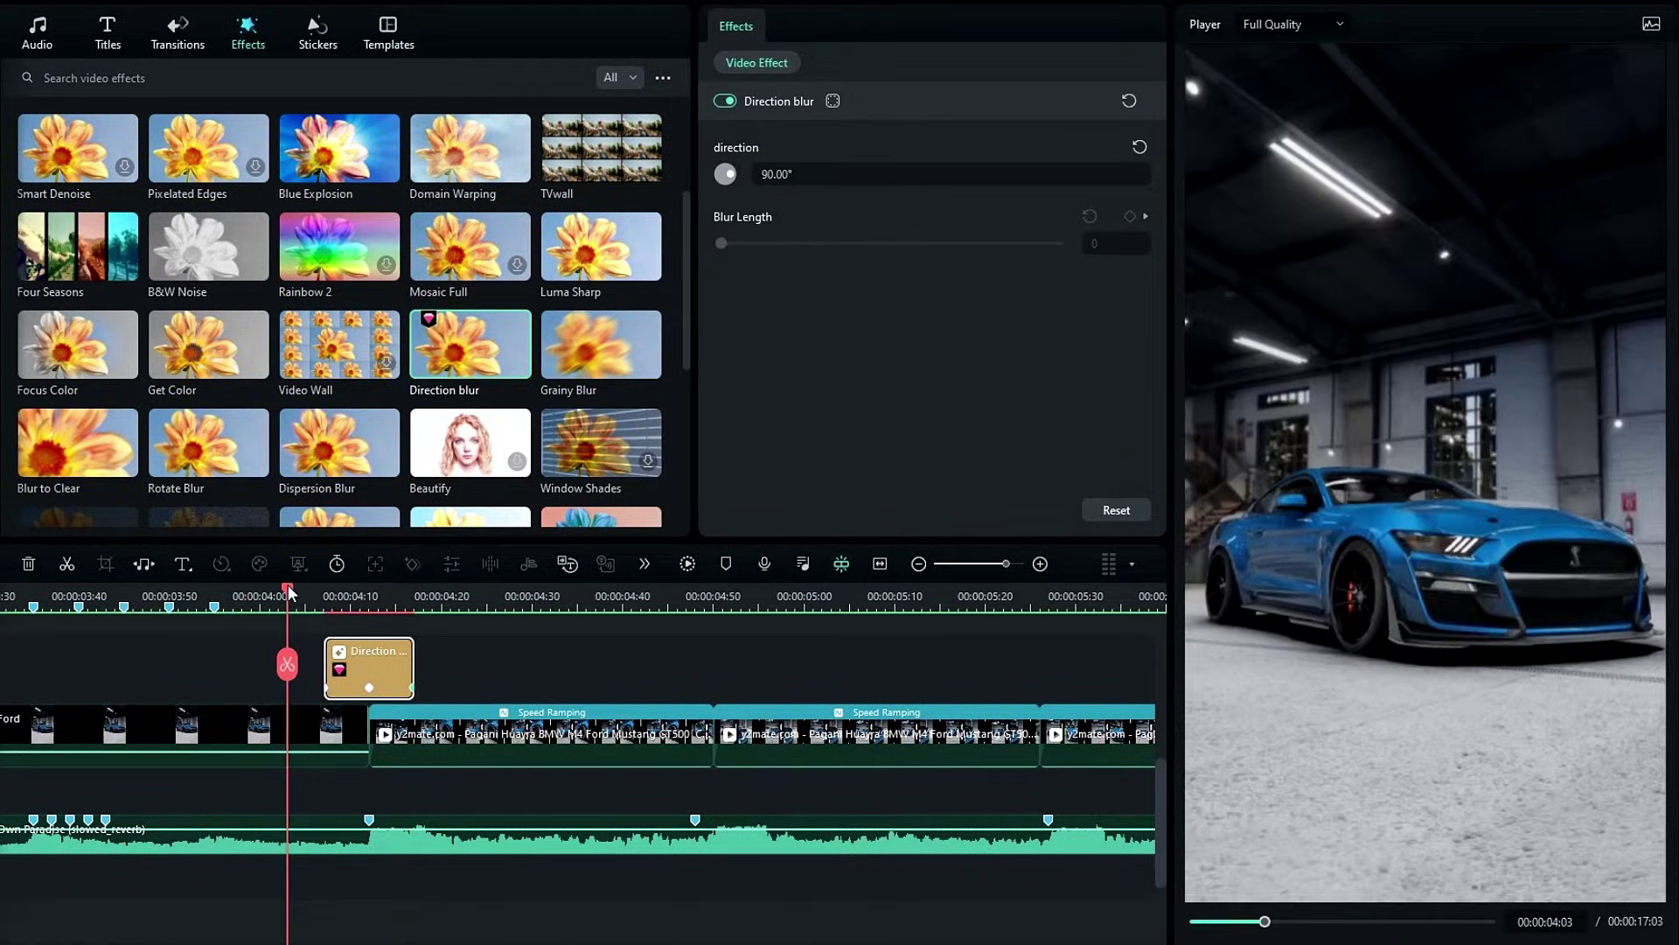
{"action": "left_click_drag", "start_coordinate": [385, 637], "coordinate": [378, 553]}
- Paste copies of the Direction blur effect onto video track 2 over all remaining cuts of the speed-ramped clips
{"action": "left_click", "coordinate": [880, 564]}
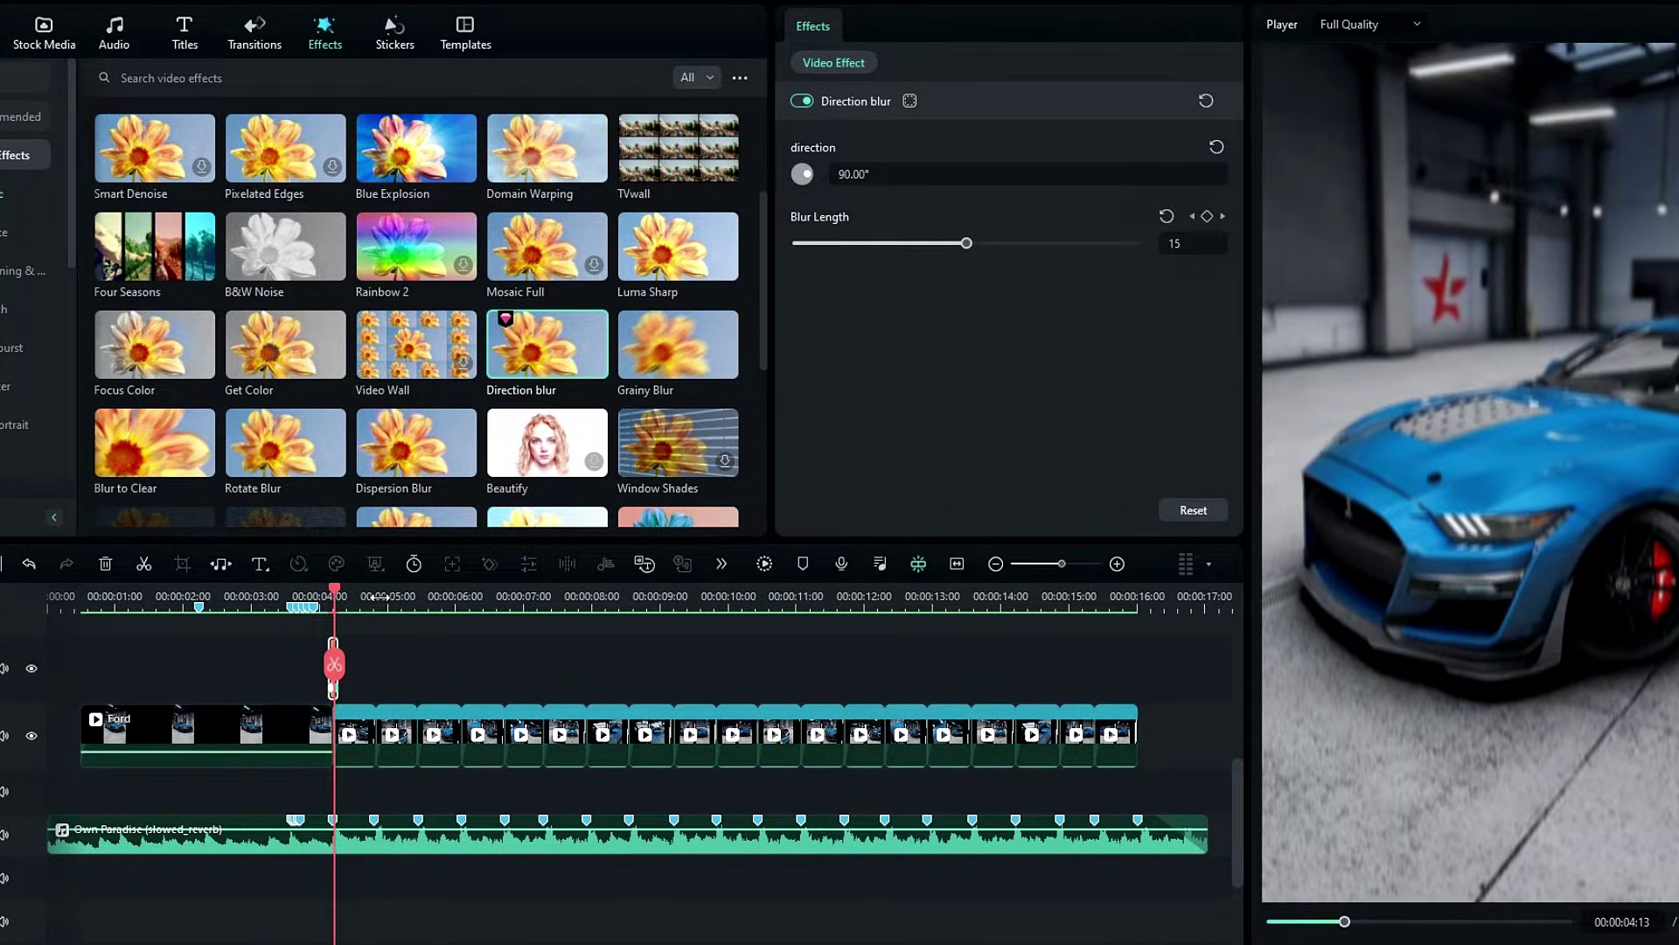
{"action": "left_click", "coordinate": [377, 598]}
{"action": "key", "text": "ctrl+v"}
{"action": "key", "text": "Down"}
{"action": "key", "text": "ctrl+v"}
{"action": "key", "text": "Down"}
{"action": "key", "text": "ctrl+v"}
{"action": "key", "text": "Down"}
{"action": "key", "text": "ctrl+v"}
{"action": "key", "text": "Down"}
{"action": "key", "text": "ctrl+v"}
{"action": "key", "text": "Down"}
{"action": "key", "text": "ctrl+v"}
{"action": "key", "text": "Down"}
{"action": "key", "text": "ctrl+v"}
{"action": "key", "text": "Down"}
{"action": "key", "text": "ctrl+v"}
{"action": "key", "text": "Down"}
{"action": "key", "text": "ctrl+v"}
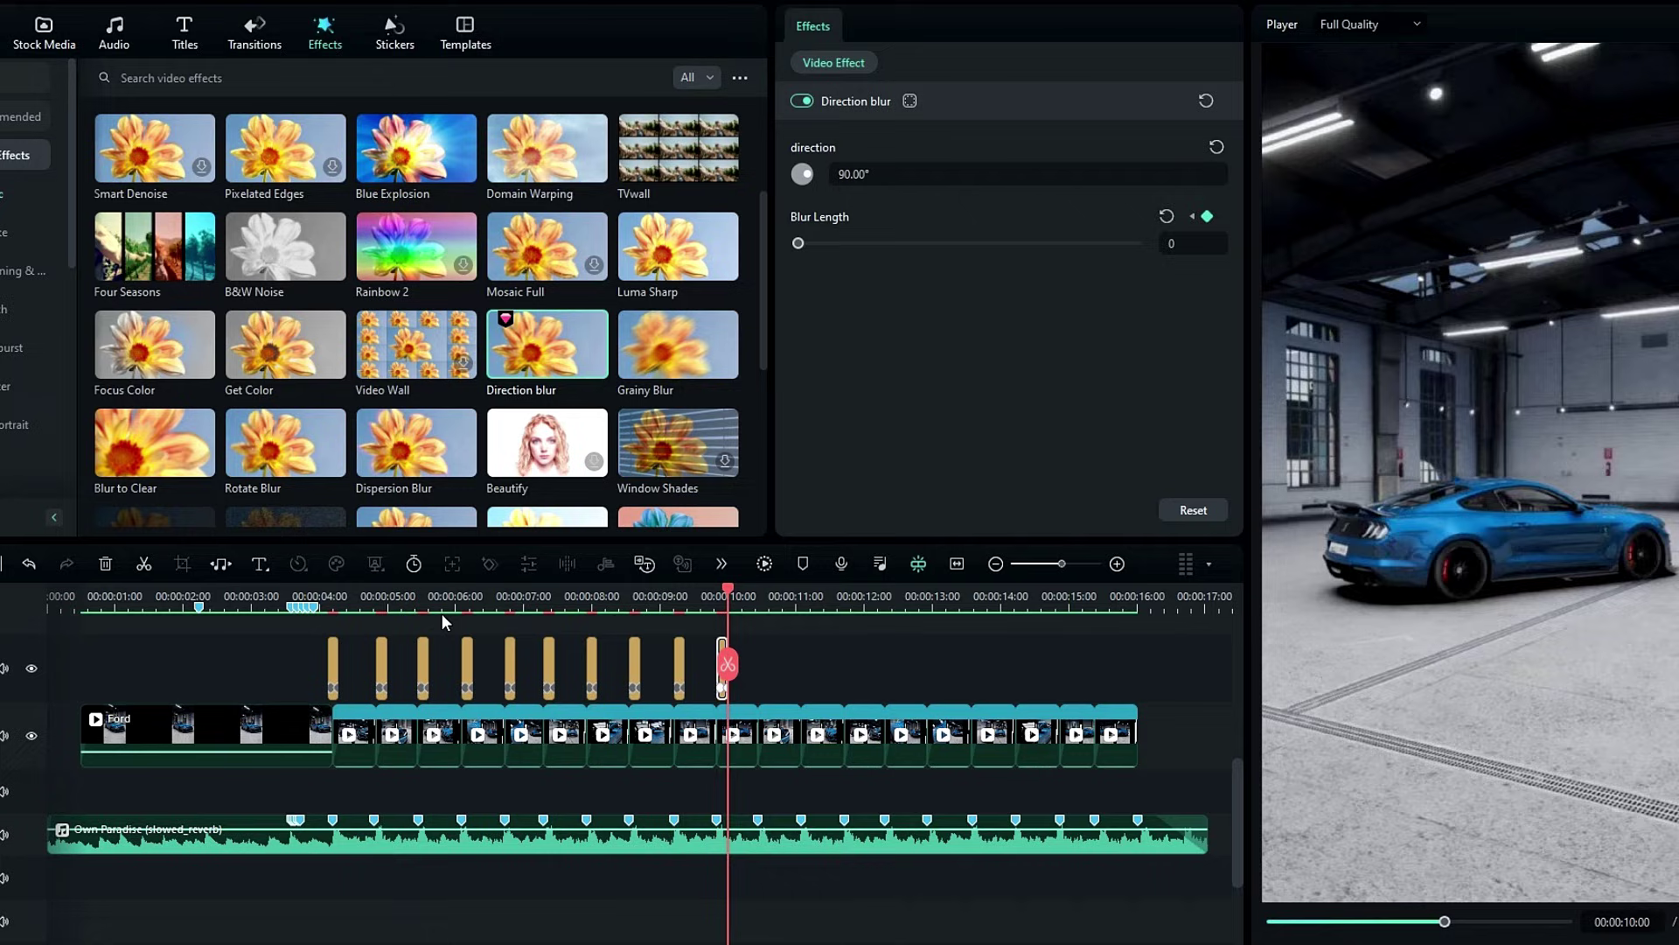
{"action": "key", "text": "ctrl+v"}
{"action": "key", "text": "ctrl+v"}
{"action": "key", "text": "ctrl+v"}
{"action": "key", "text": "ctrl+v"}
{"action": "key", "text": "ctrl+v"}
{"action": "key", "text": "ctrl+v"}
{"action": "key", "text": "ctrl+v"}
{"action": "key", "text": "ctrl+v"}
{"action": "key", "text": "ctrl+v"}
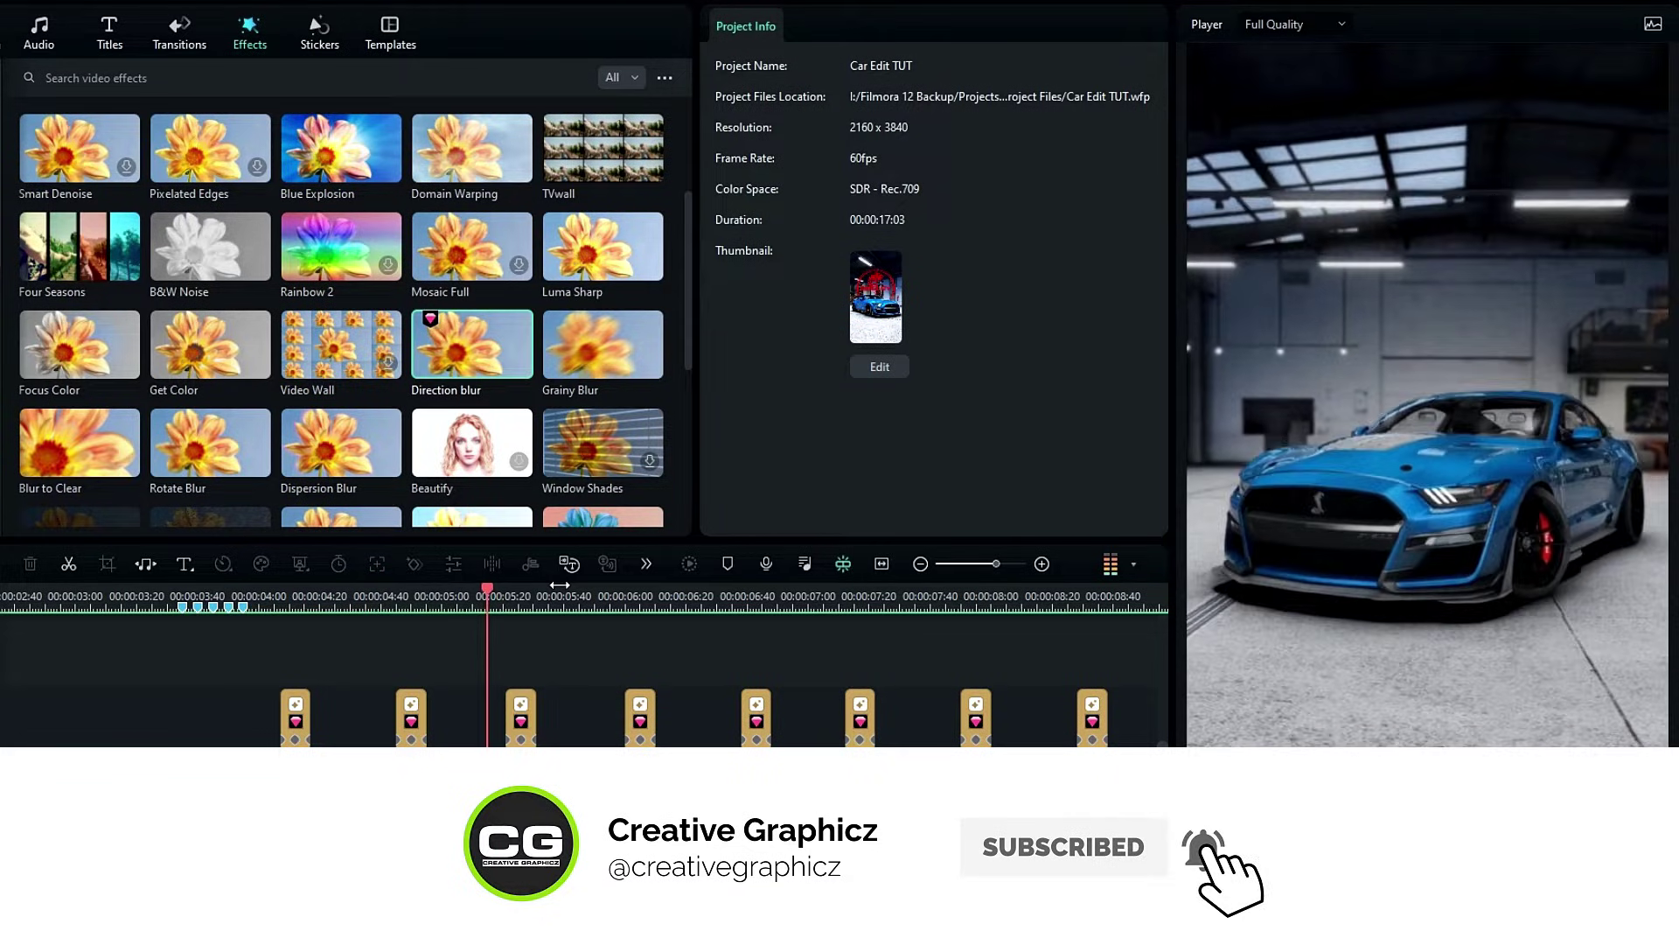
- Play the sequence to check the Direction blur effects over the cuts against the music
{"action": "left_click_drag", "start_coordinate": [560, 585], "coordinate": [532, 584]}
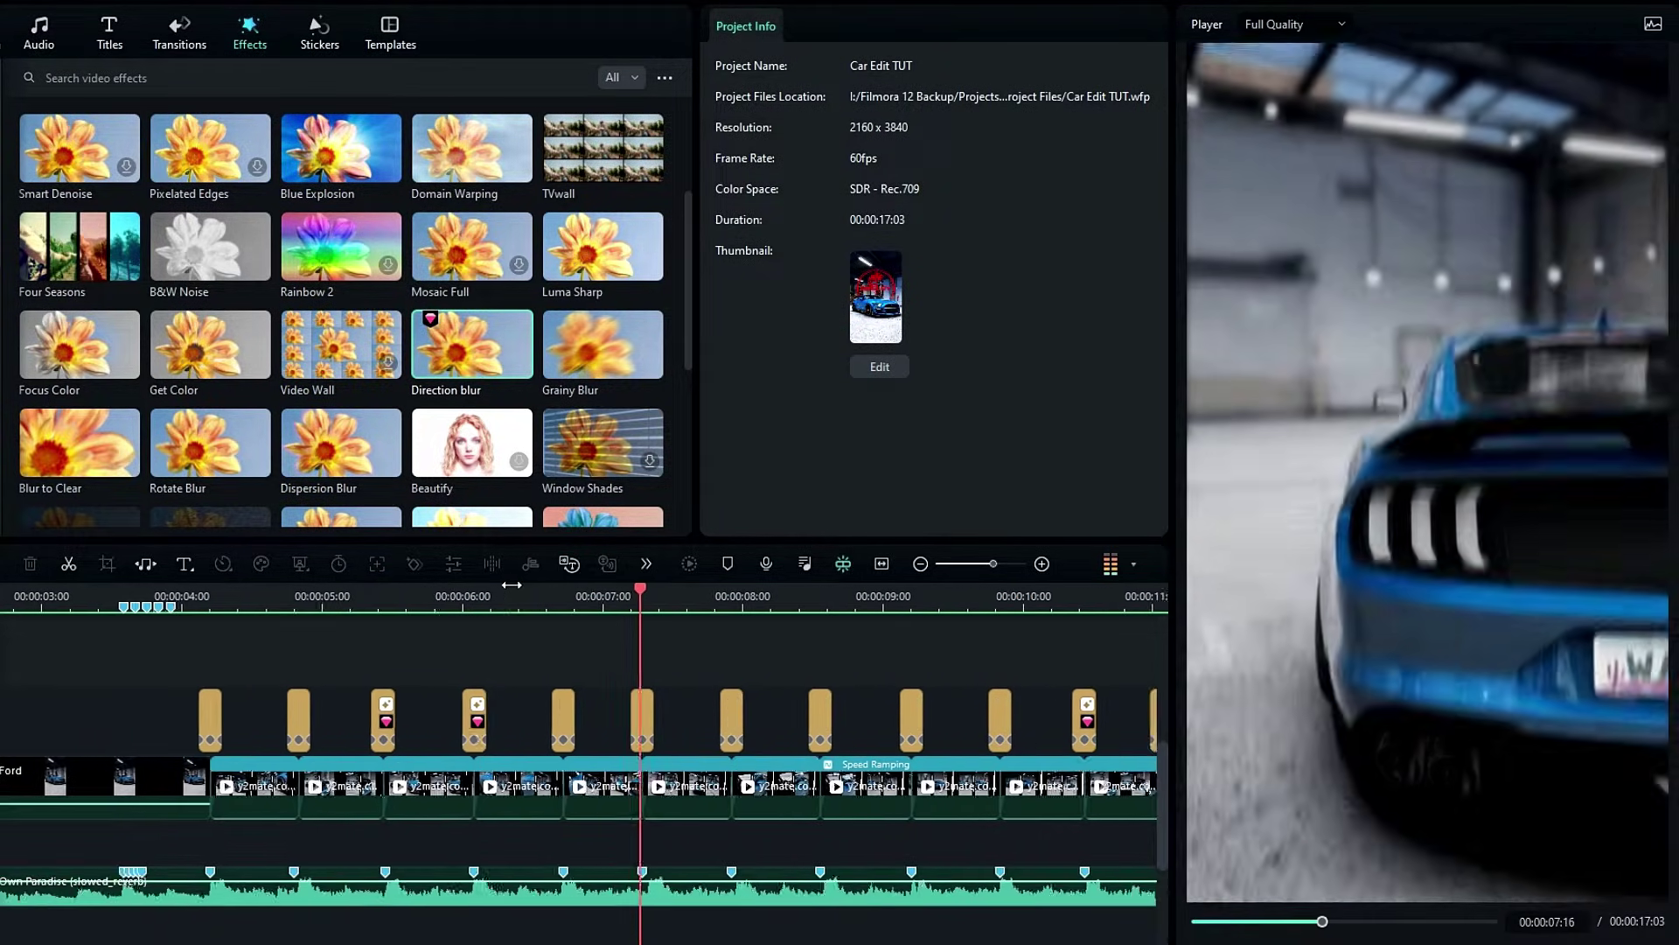
{"action": "left_click_drag", "start_coordinate": [512, 584], "coordinate": [475, 594]}
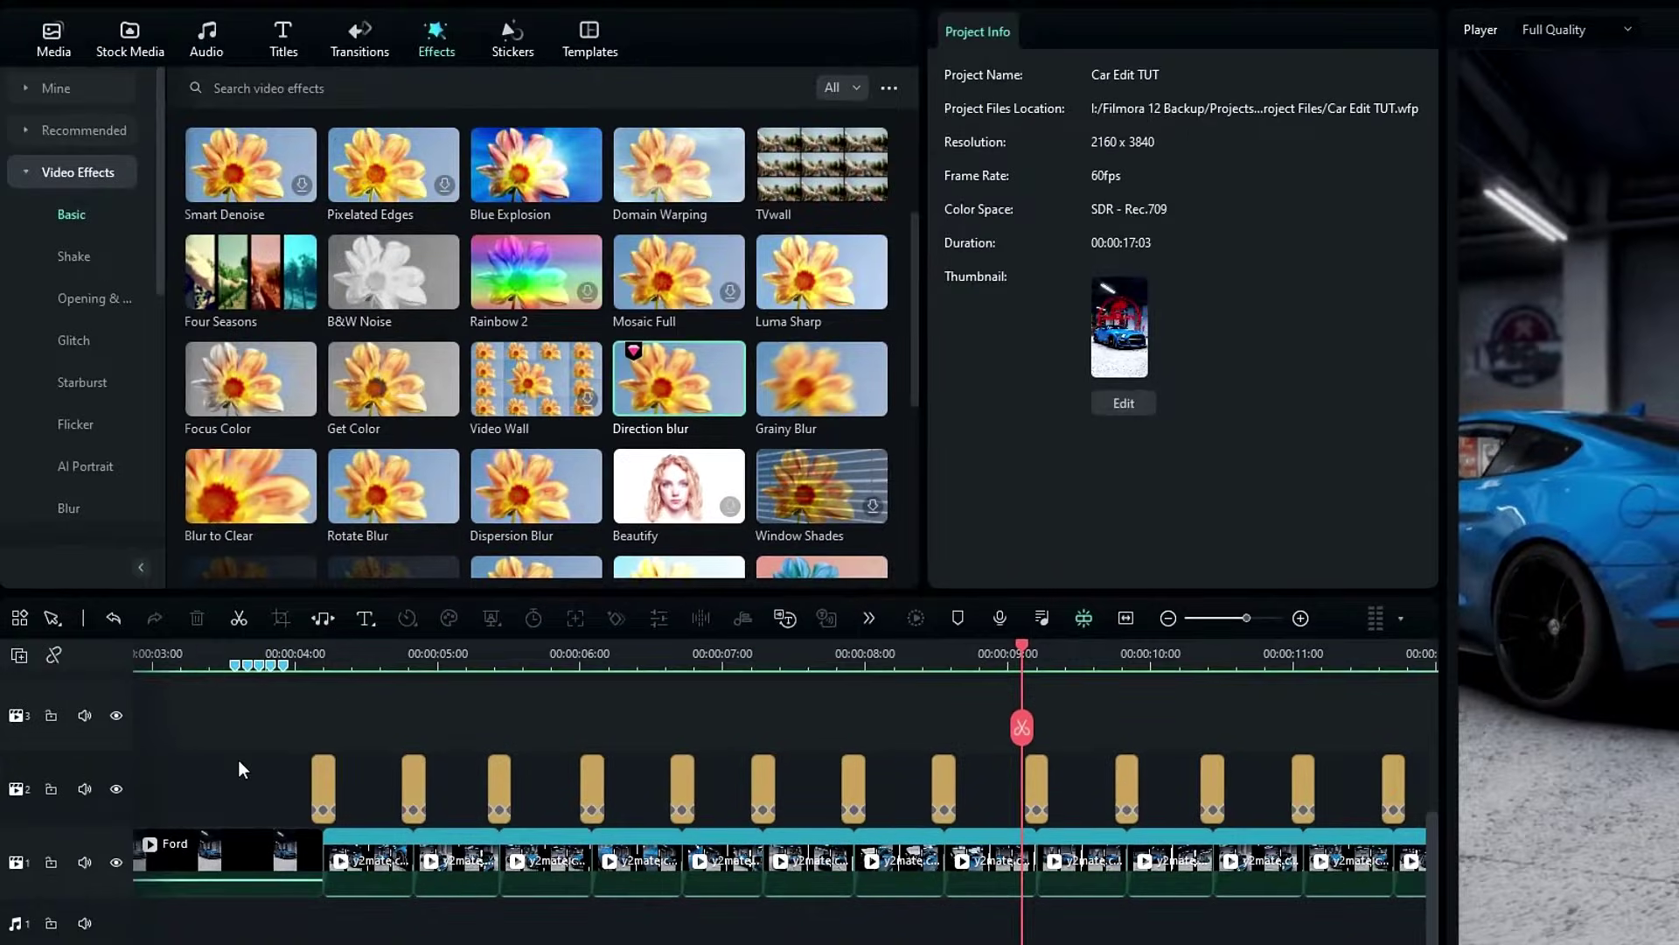
- Add the downloaded Slow Flip transition at the cut after the Ford clip and set its duration to 15 frames
{"action": "left_click", "coordinate": [275, 477]}
{"action": "left_click_drag", "start_coordinate": [405, 669], "coordinate": [559, 699]}
{"action": "left_click", "coordinate": [380, 28]}
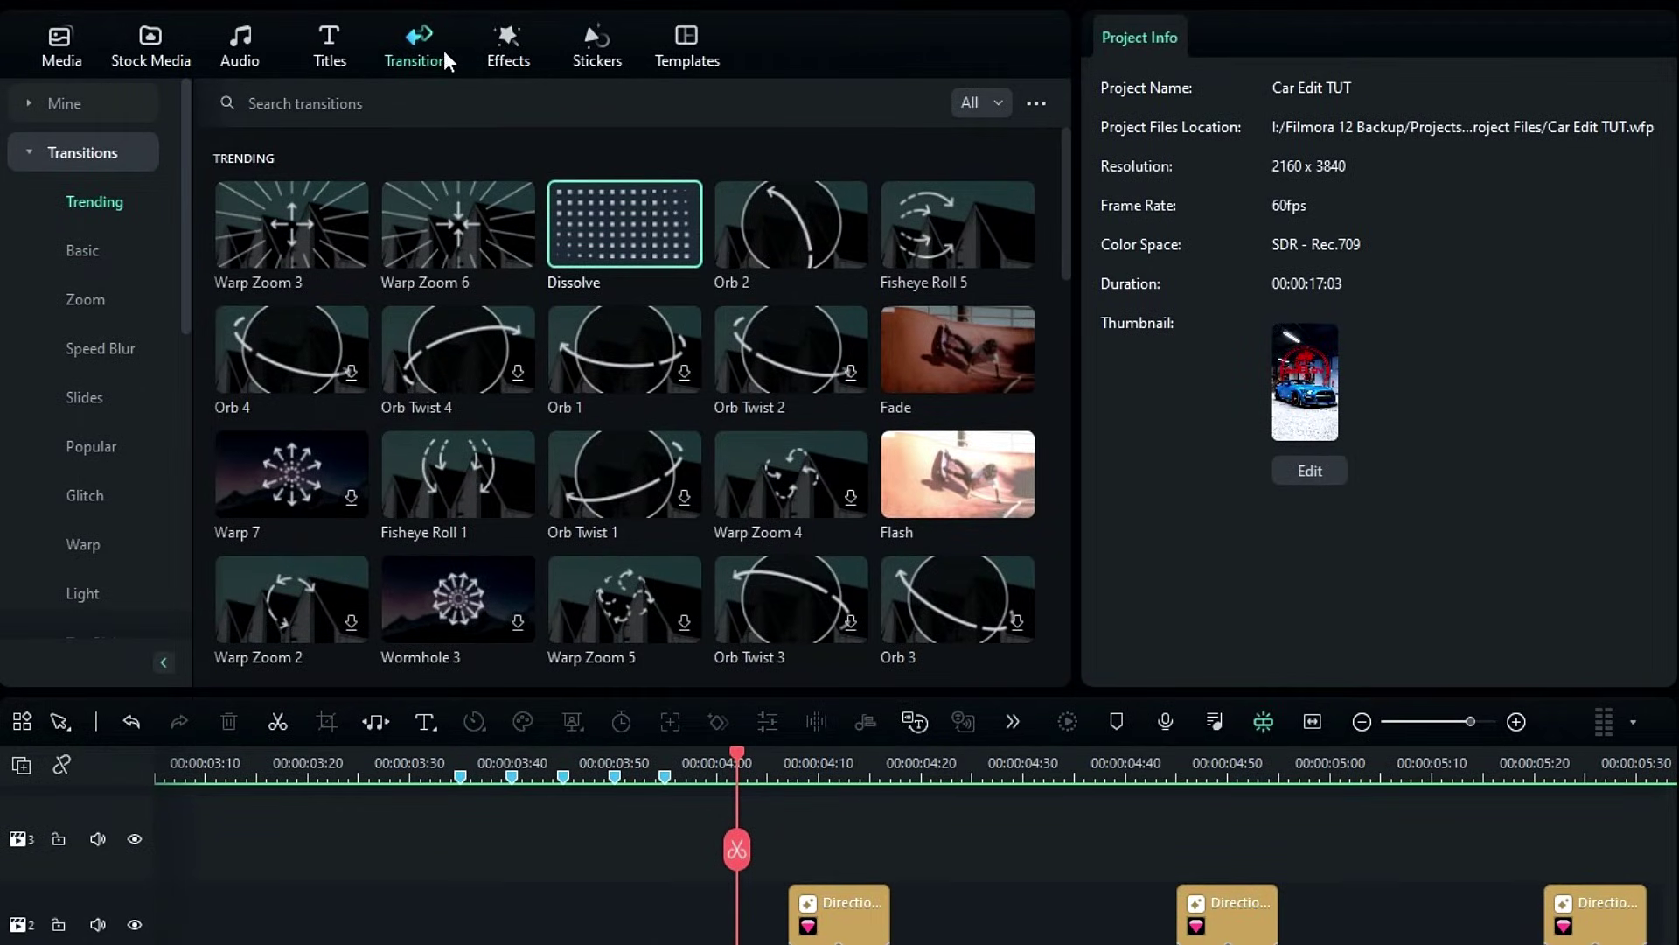
{"action": "left_click", "coordinate": [121, 102]}
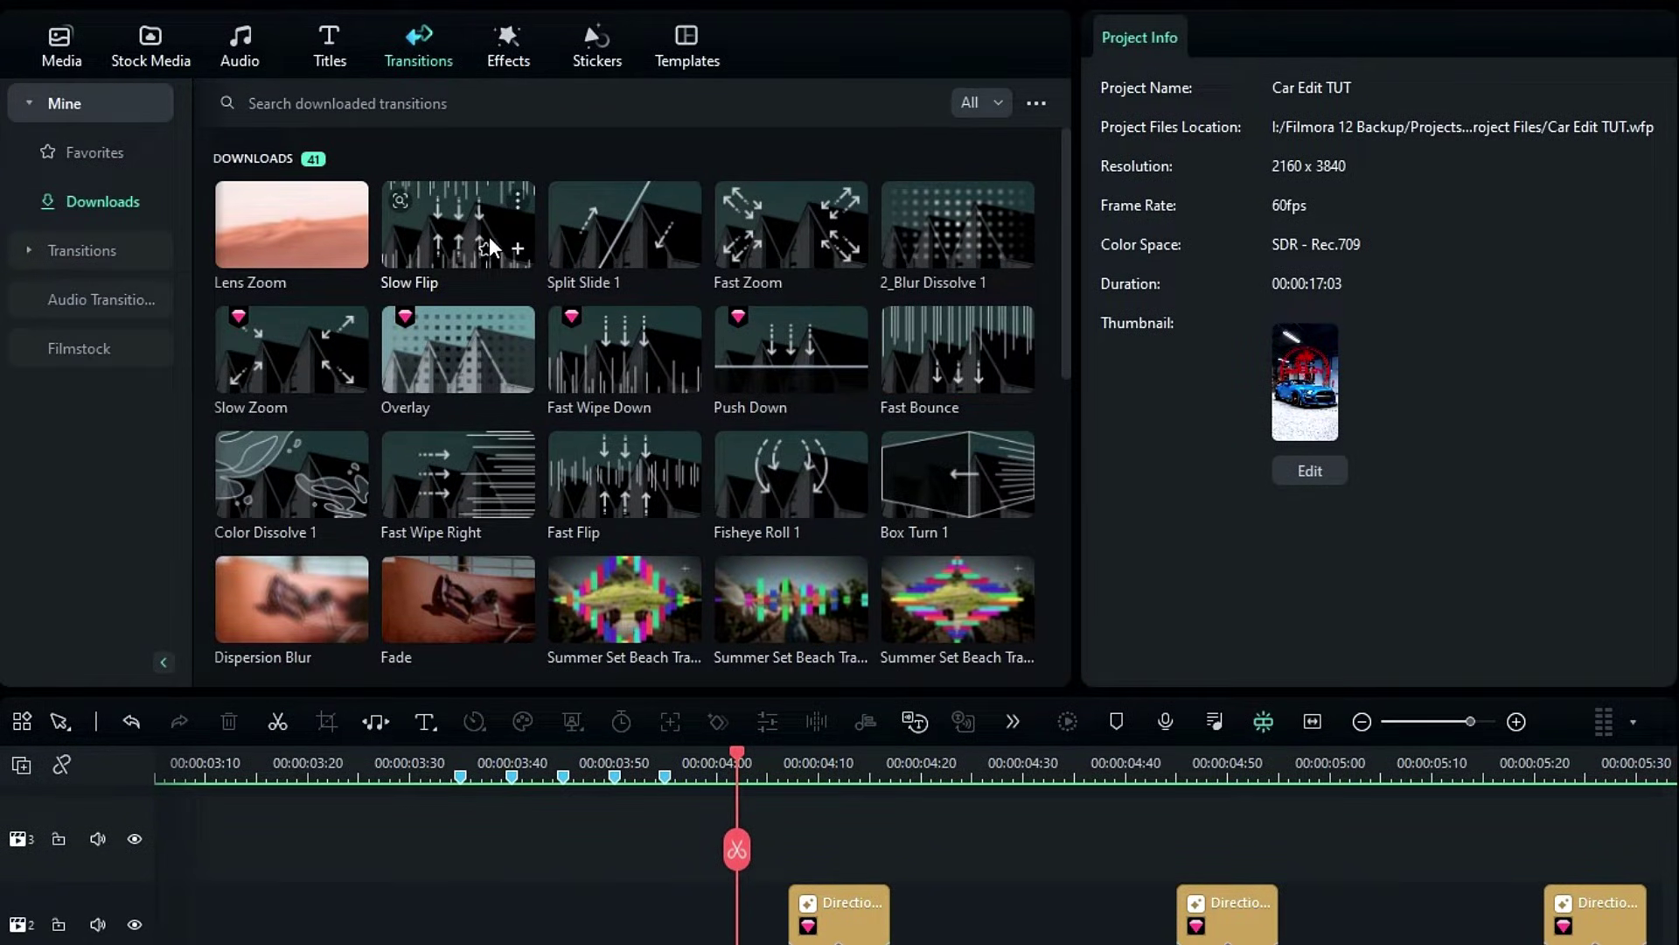
{"action": "mouse_move", "coordinate": [423, 208]}
{"action": "left_mouse_down"}
{"action": "mouse_move", "coordinate": [825, 907]}
{"action": "mouse_move", "coordinate": [821, 944]}
{"action": "left_mouse_up"}
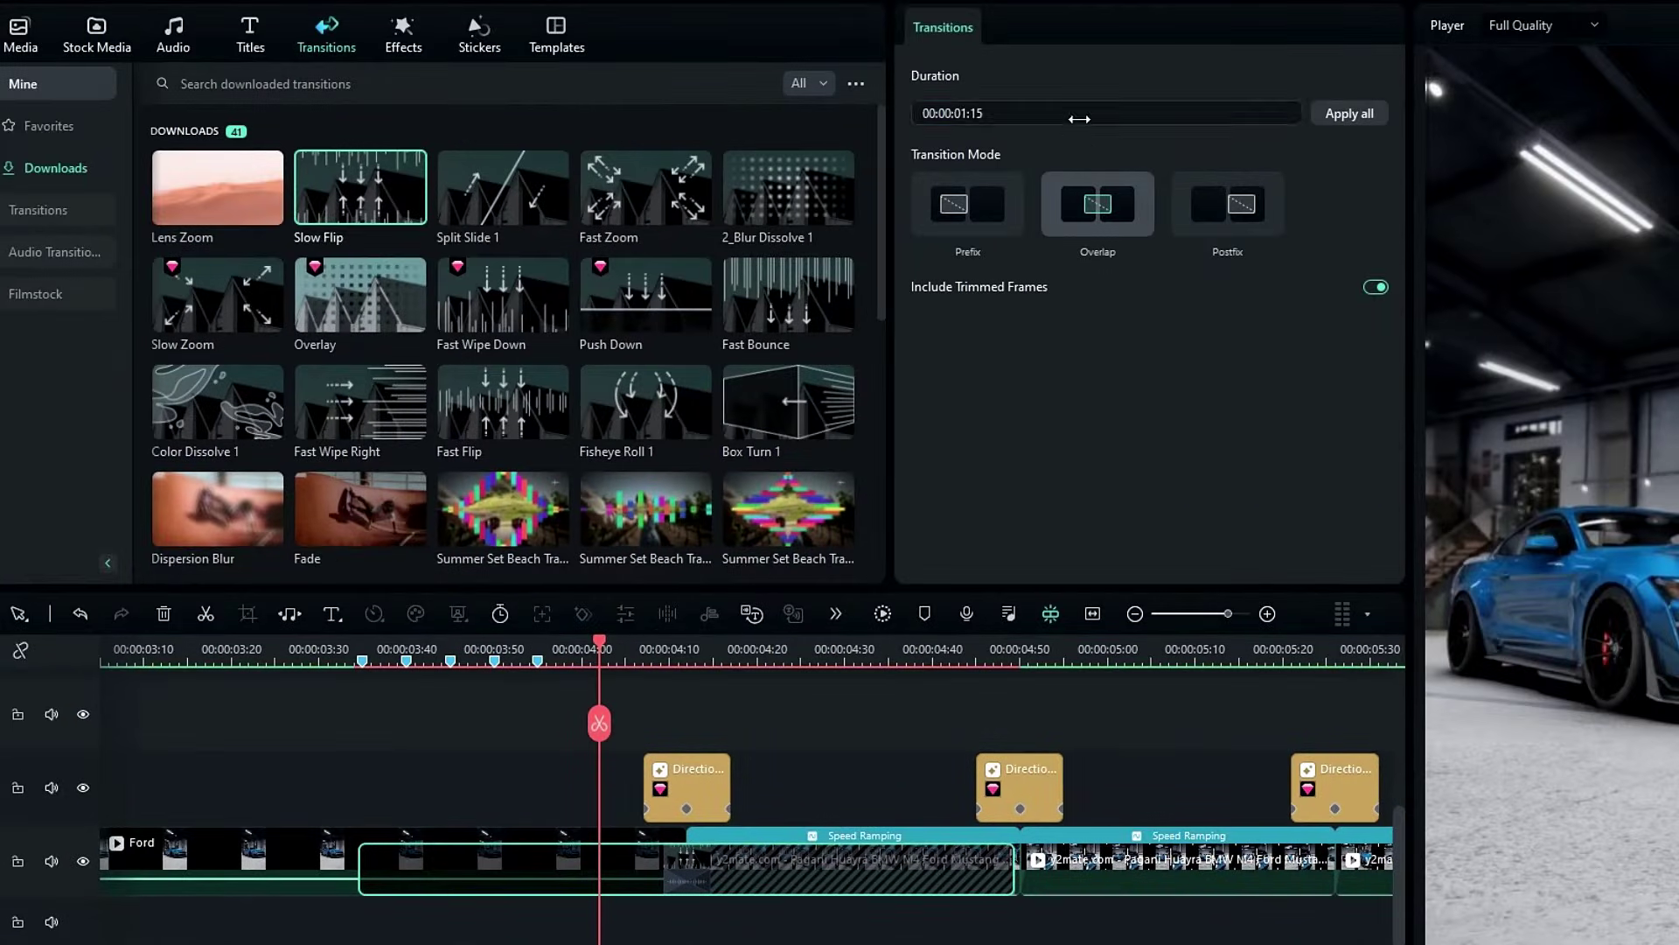
{"action": "left_click", "coordinate": [1080, 114]}
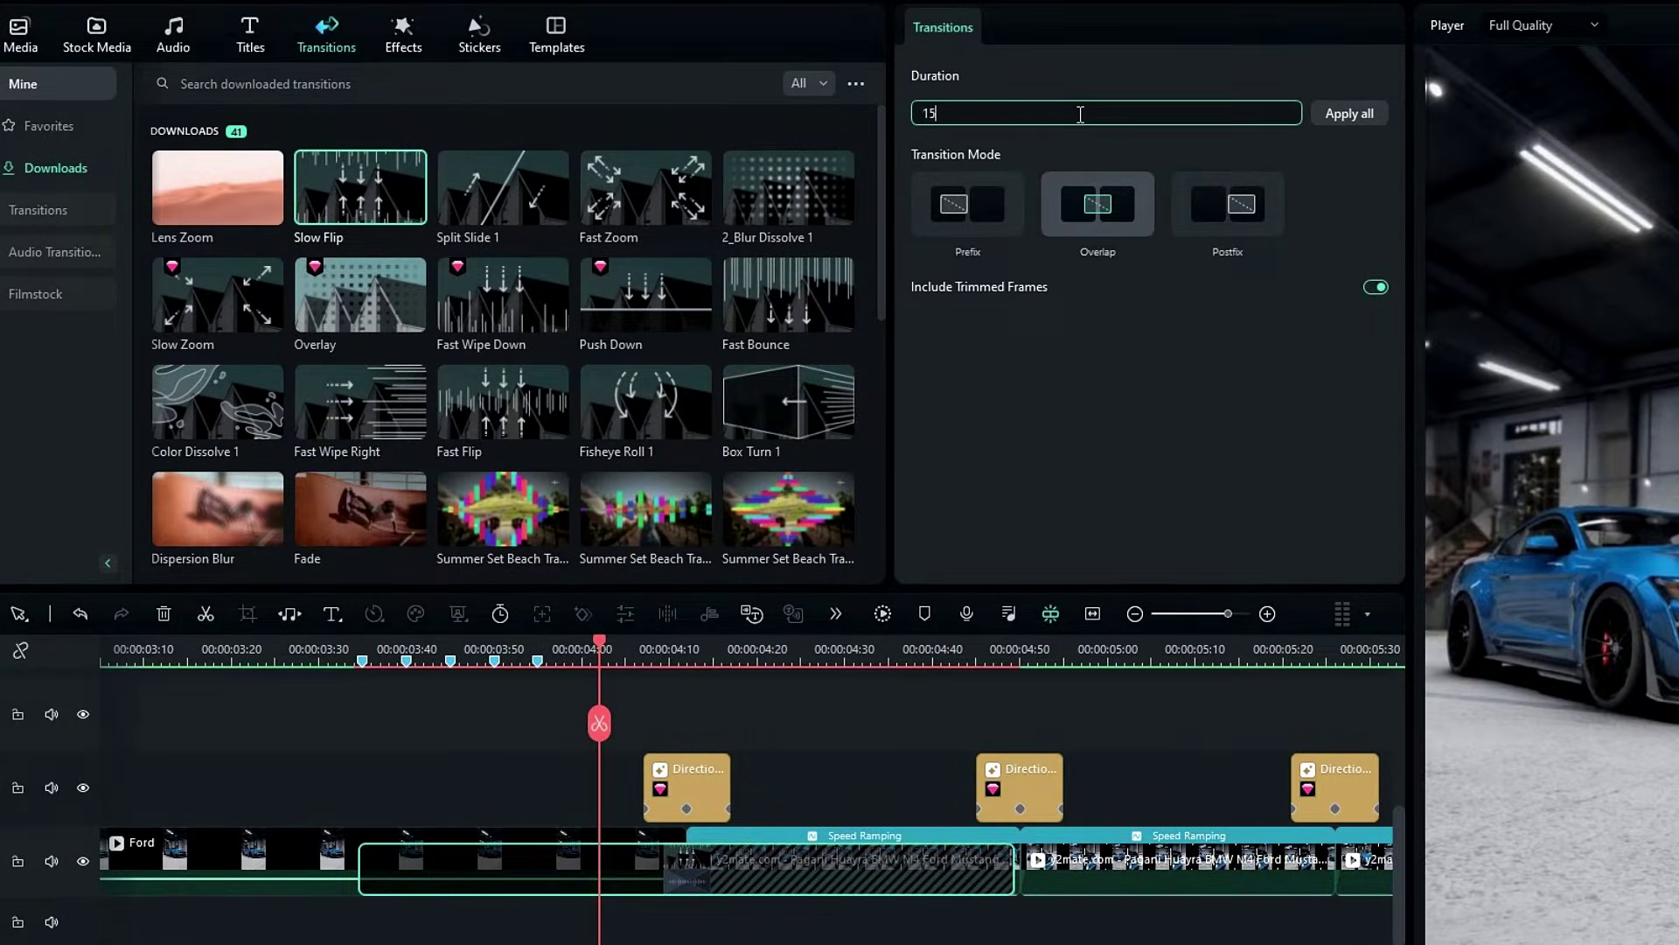
{"action": "key", "text": "Return"}
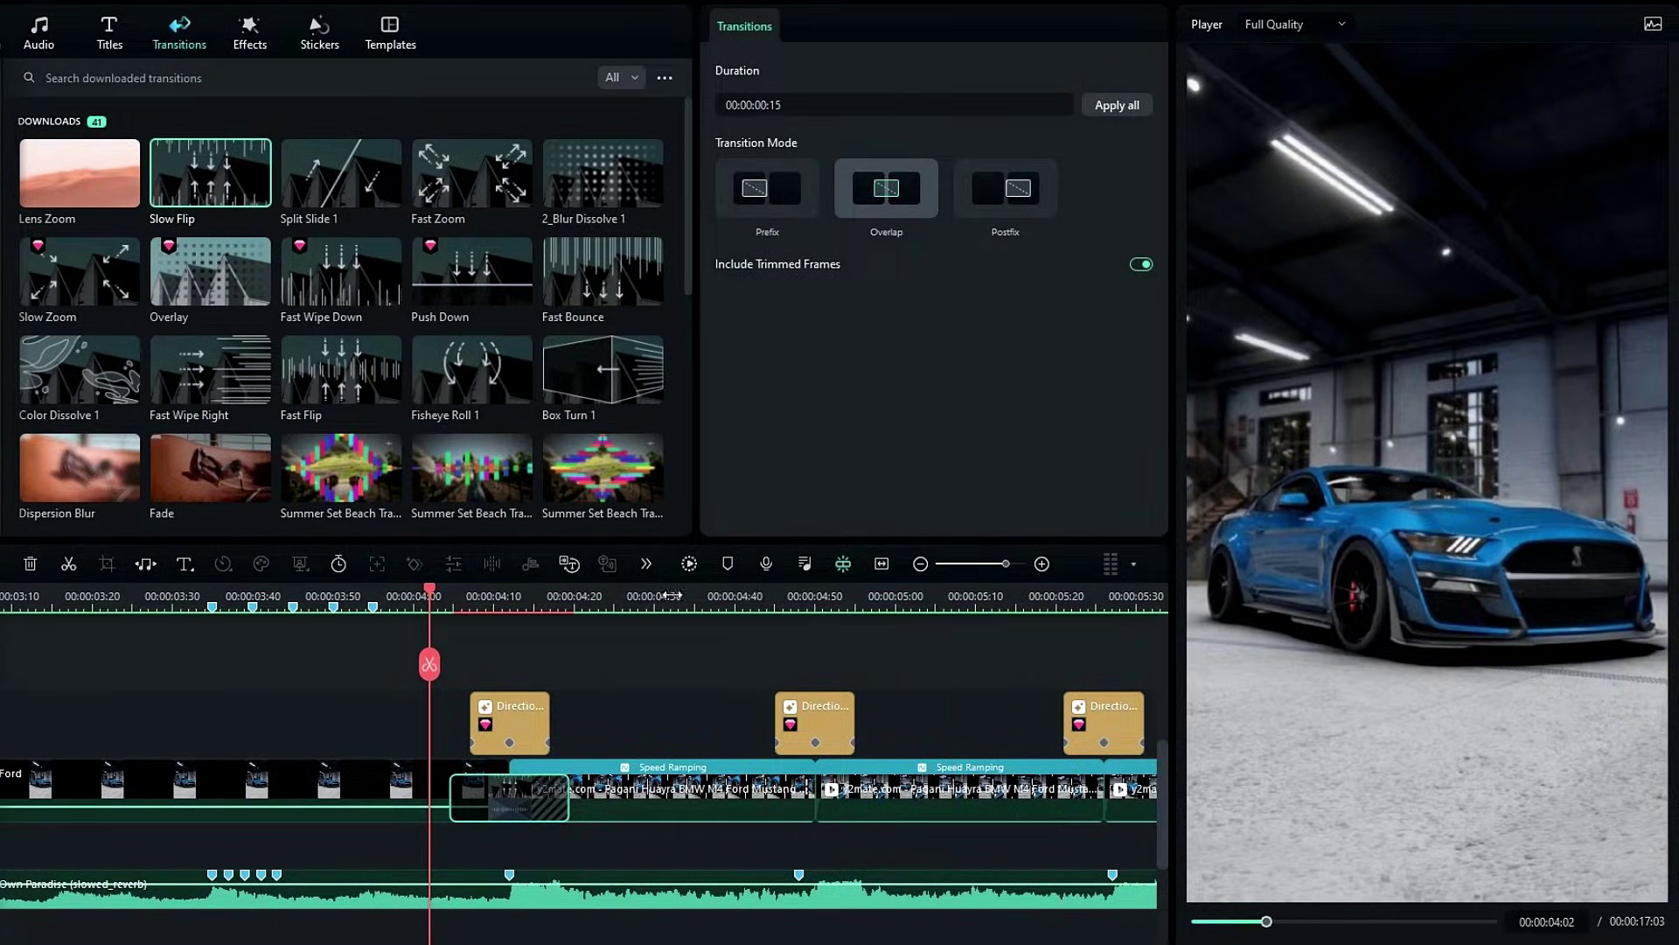
- Render the timeline preview and play from about 00:00:04:00 to check the Slow Flip transition
{"action": "left_click_drag", "start_coordinate": [672, 596], "coordinate": [566, 612]}
{"action": "key", "text": "Return"}
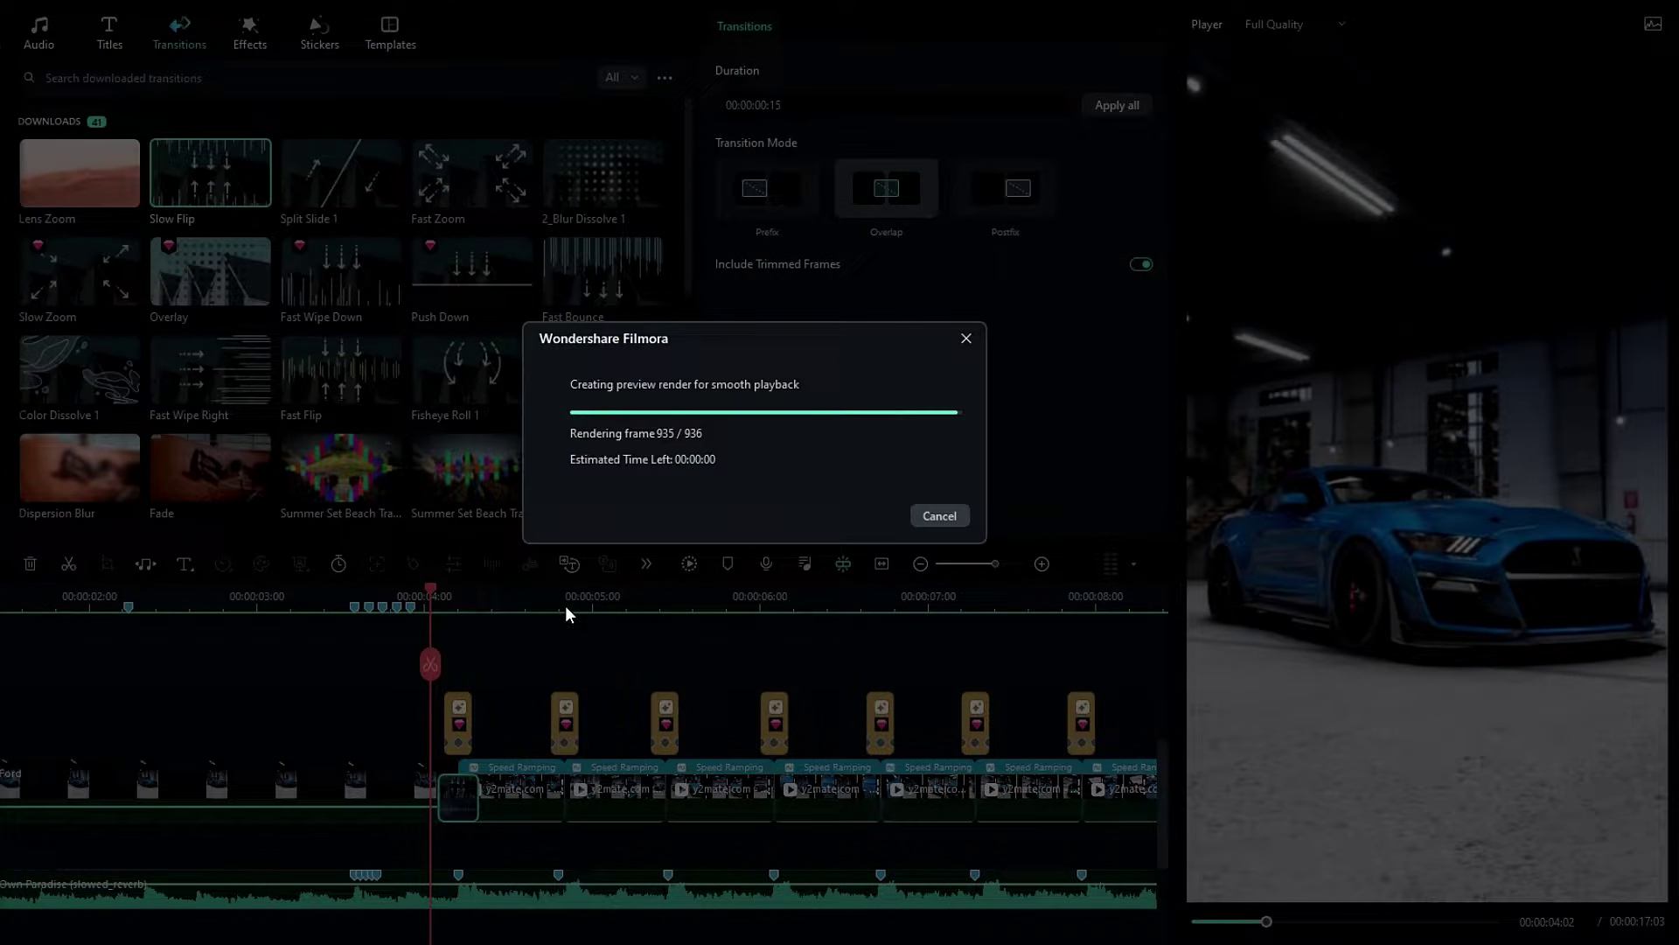
{"action": "left_click", "coordinate": [407, 597]}
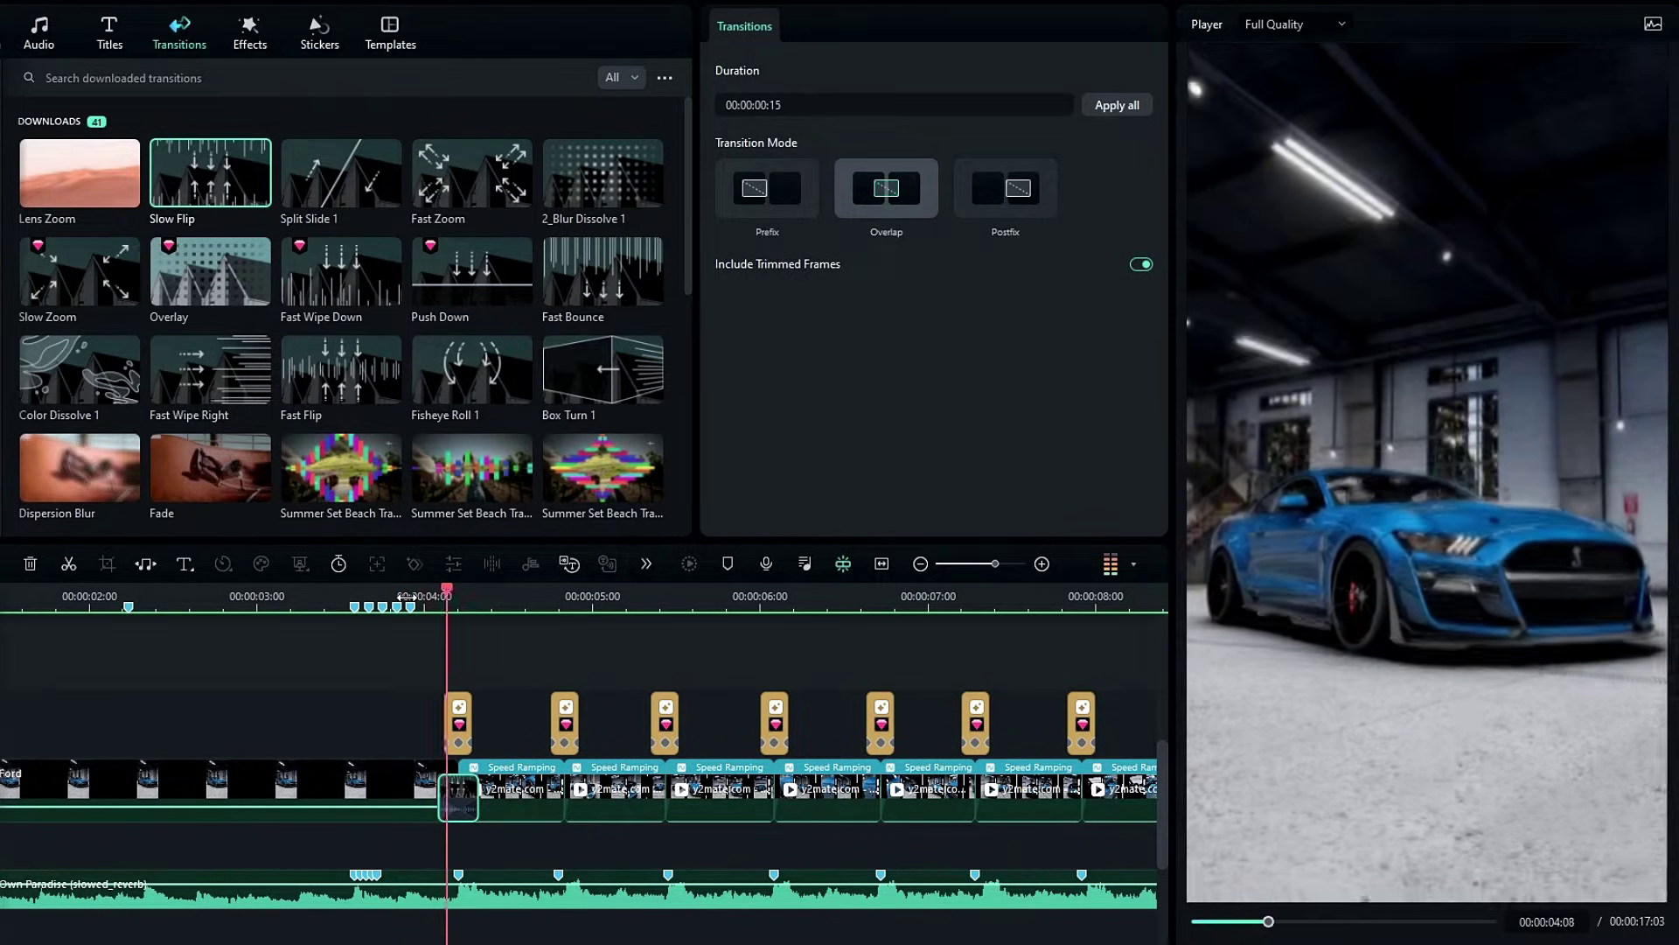
{"action": "left_click", "coordinate": [407, 596]}
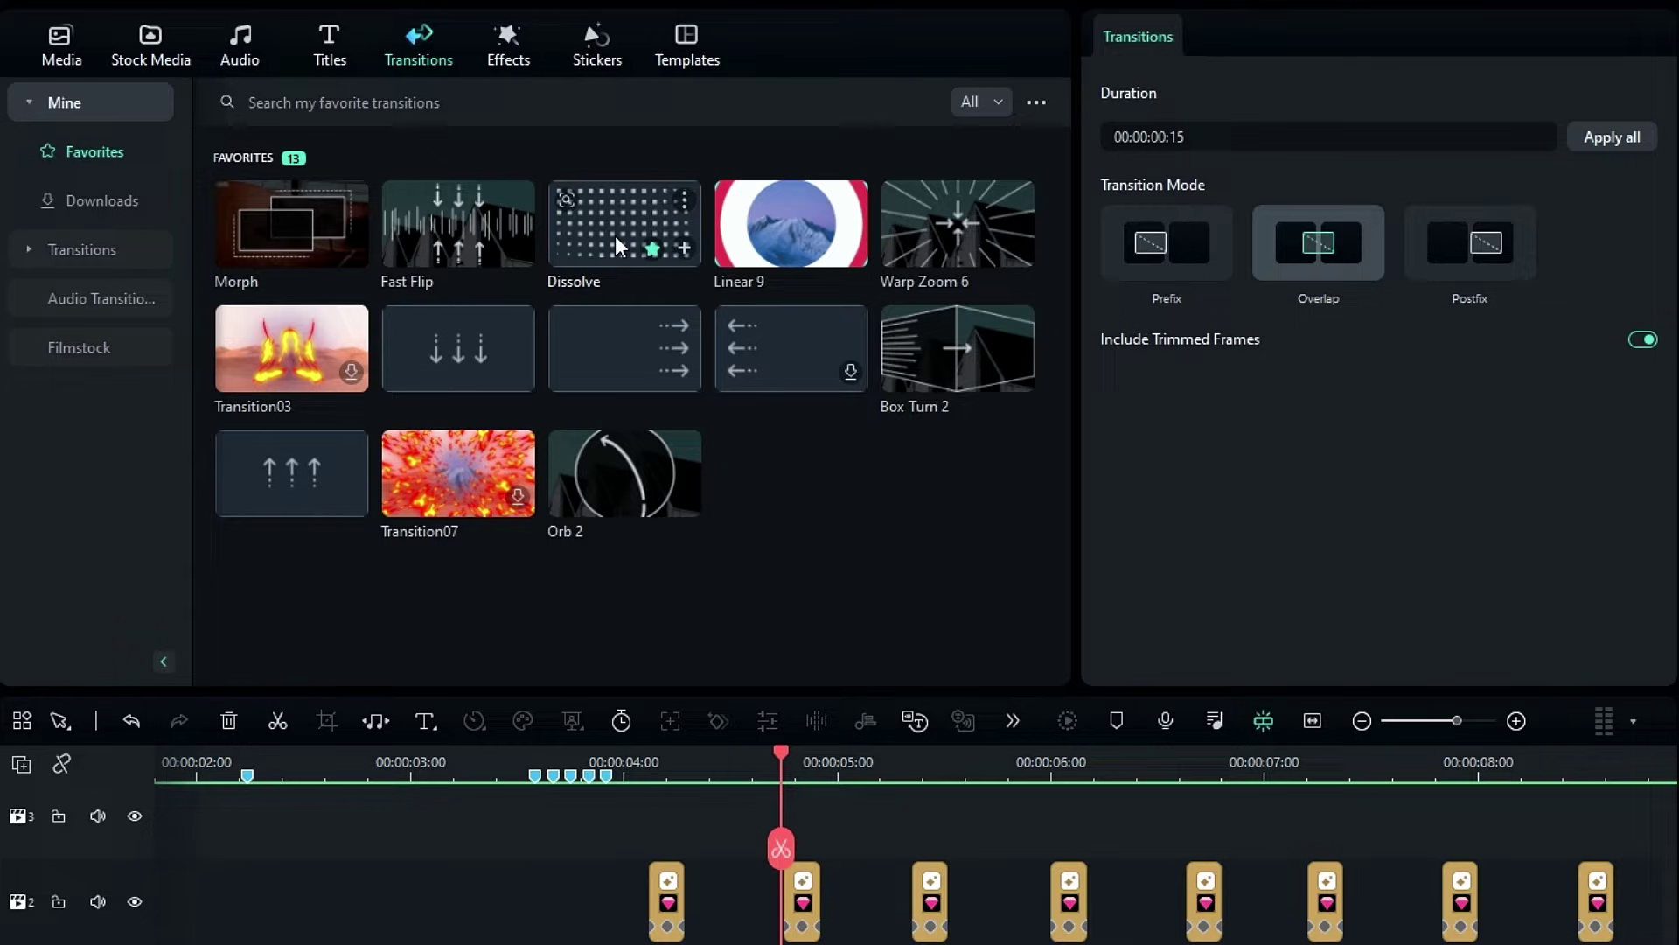
- Add the favorite Dissolve transition at the next cuts between the speed-ramped clips, with a duration of 10 frames
{"action": "left_click", "coordinate": [603, 228]}
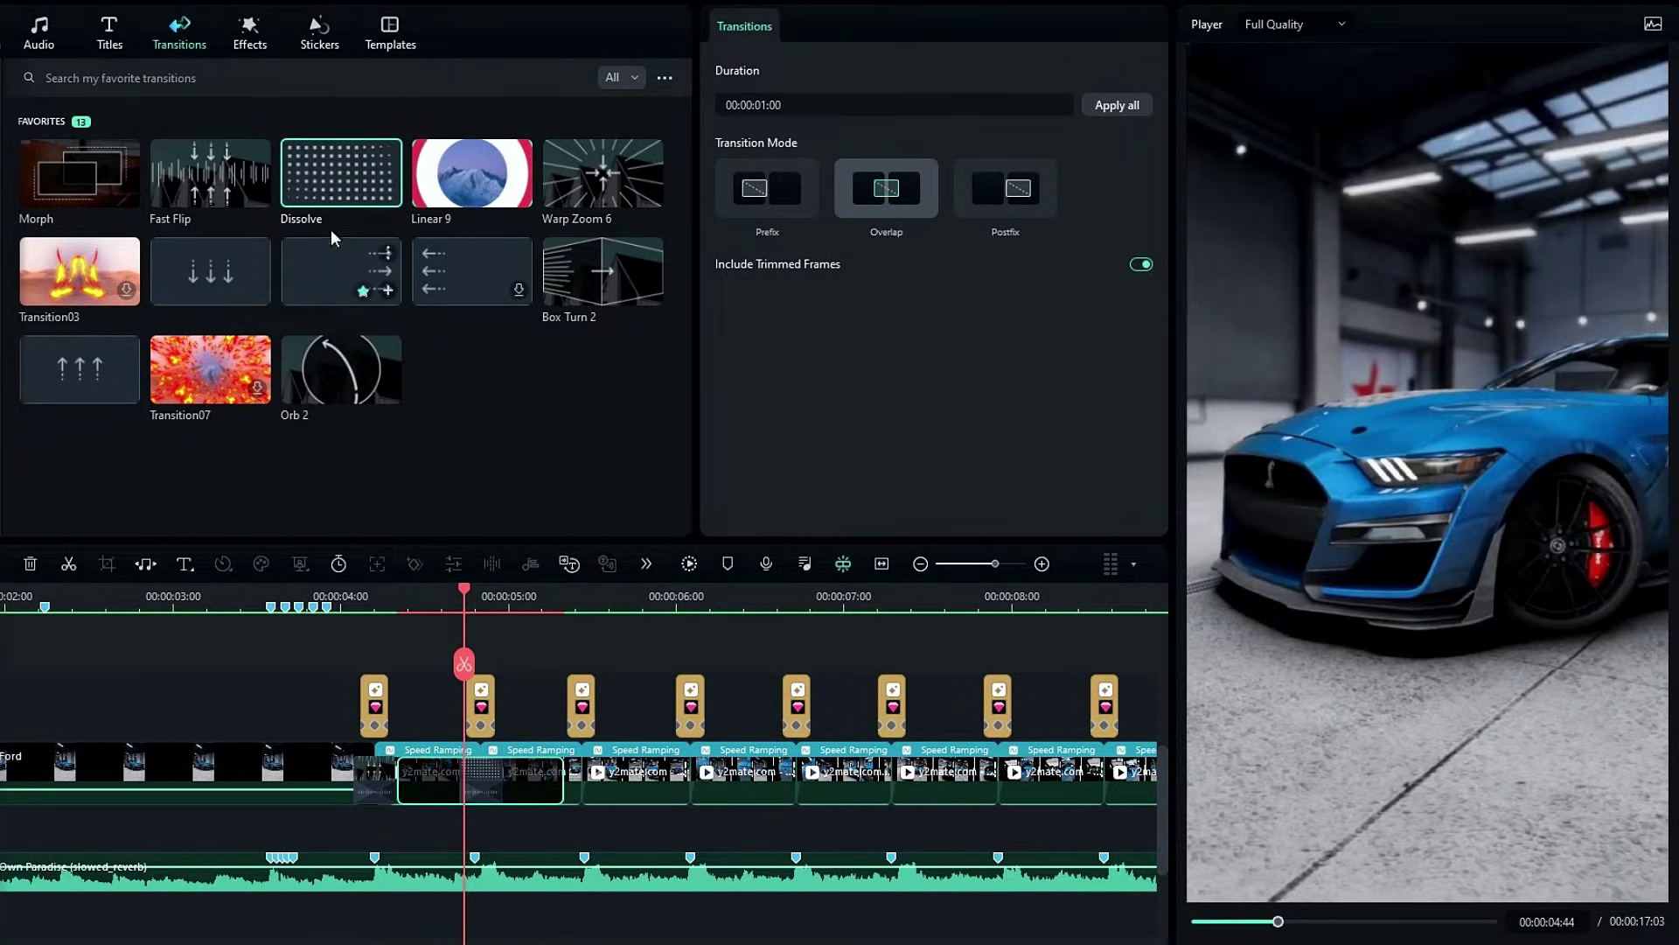
{"action": "left_click", "coordinate": [856, 101]}
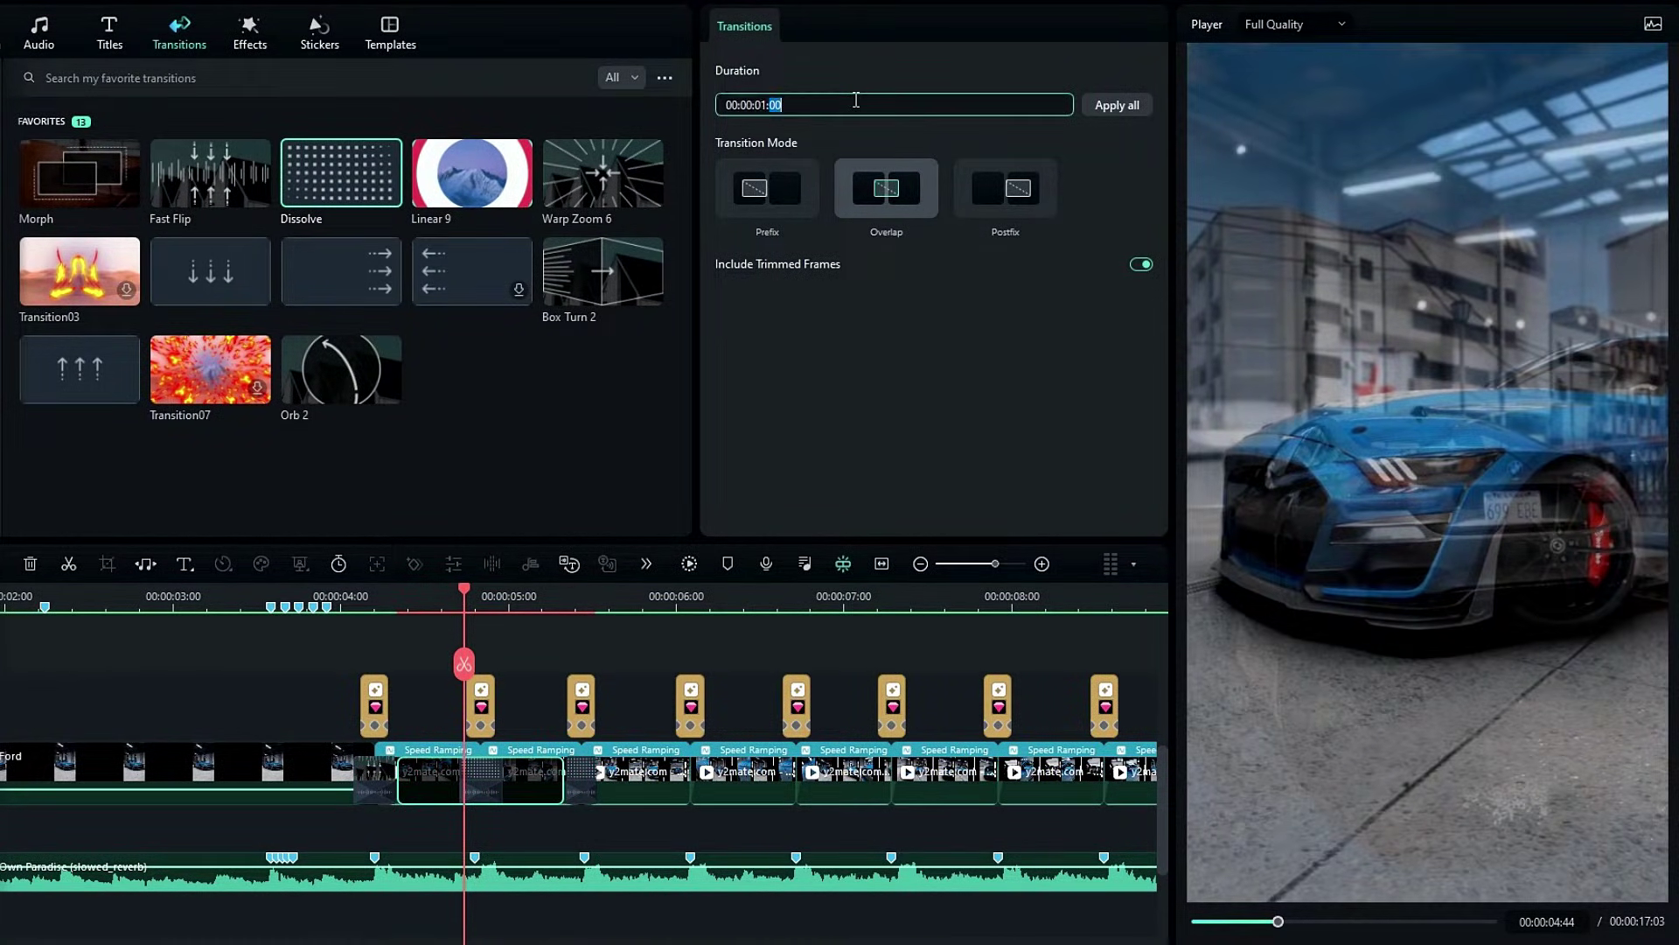
{"action": "type", "text": "10"}
{"action": "key", "text": "Return"}
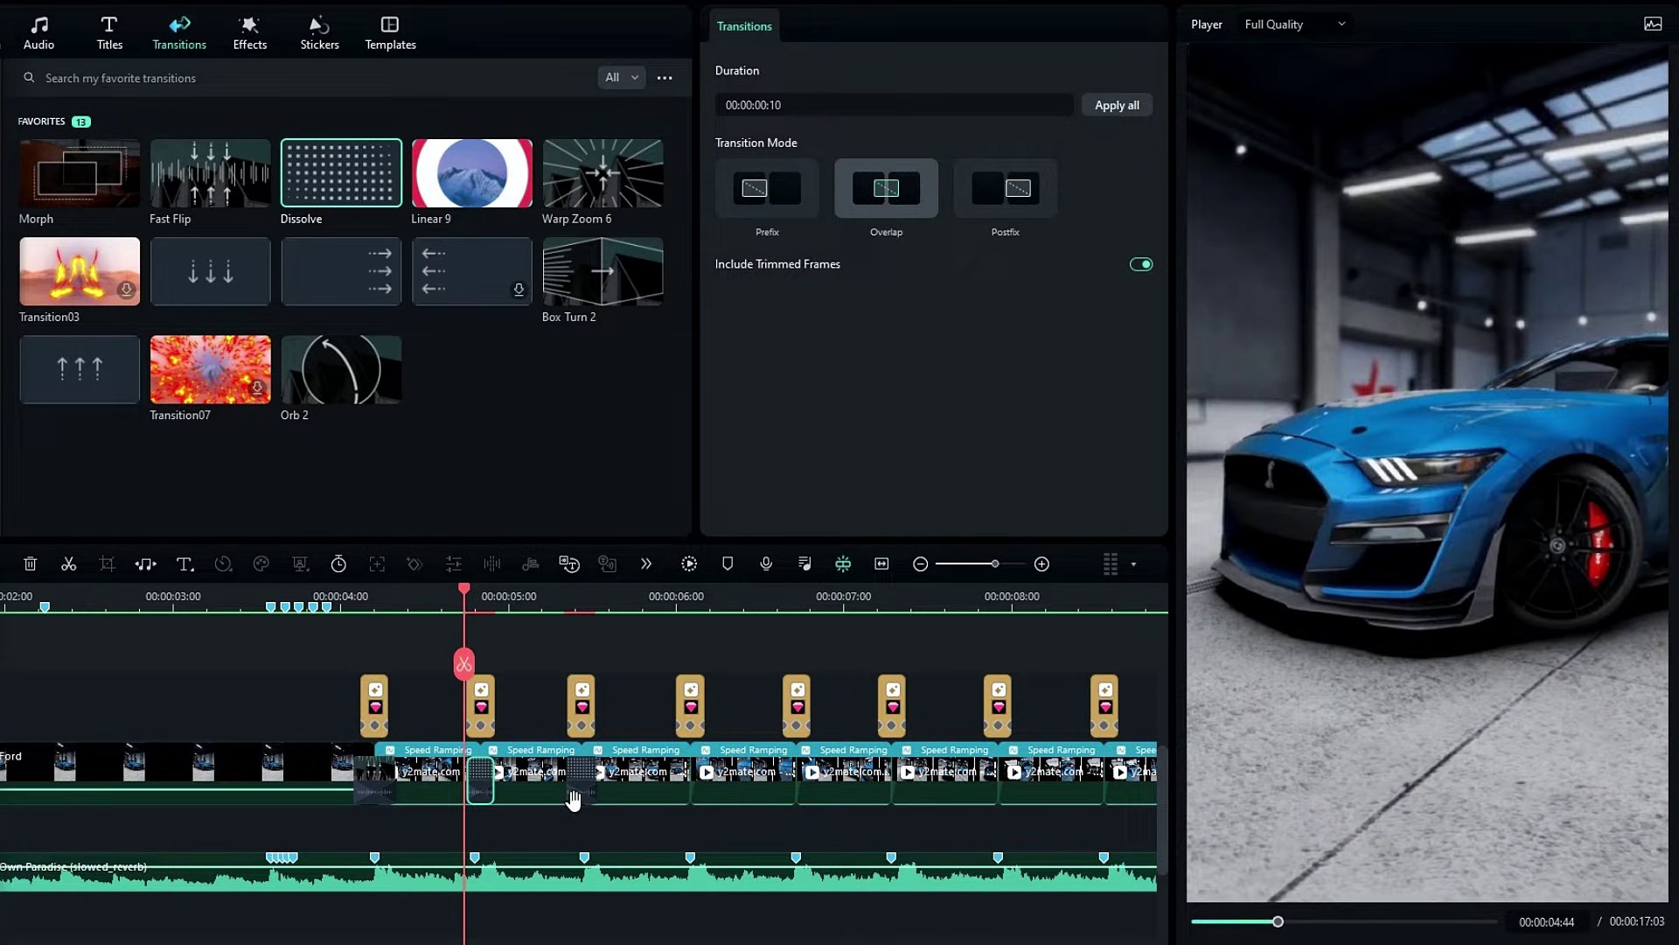
{"action": "left_click", "coordinate": [575, 795]}
{"action": "double_click", "coordinate": [803, 109]}
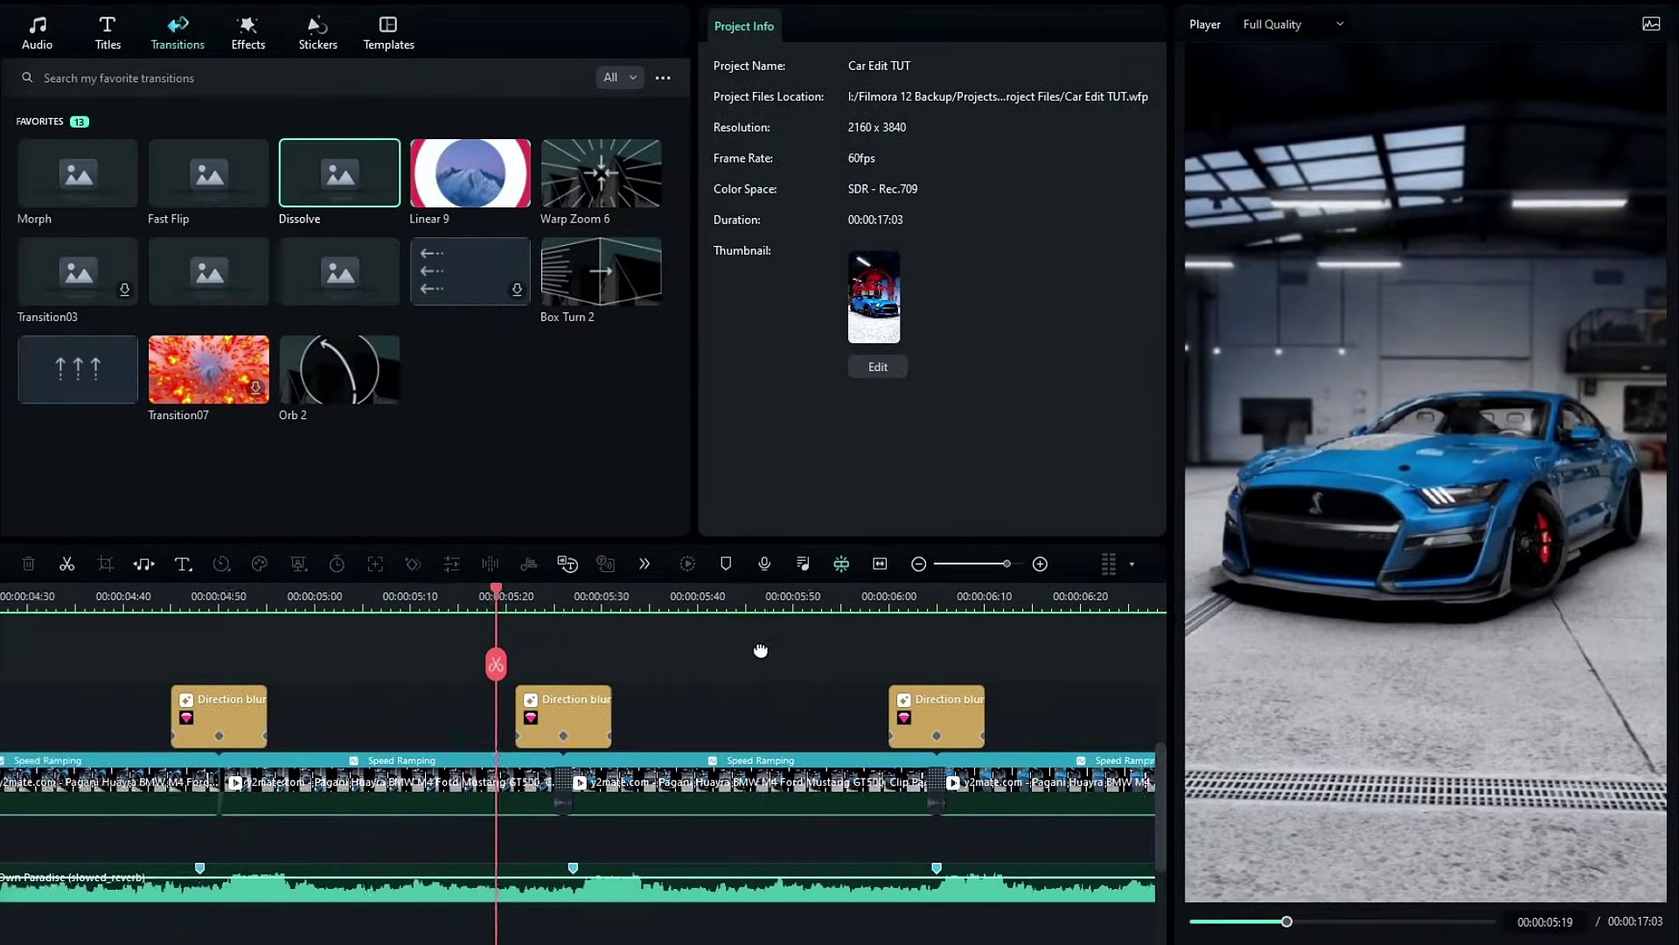
- Look along the timeline at the Dissolve transitions on the following cuts
{"action": "left_click_drag", "start_coordinate": [761, 651], "coordinate": [523, 641]}
{"action": "scroll", "coordinate": [891, 675], "scroll_direction": "right", "scroll_amount": 5}
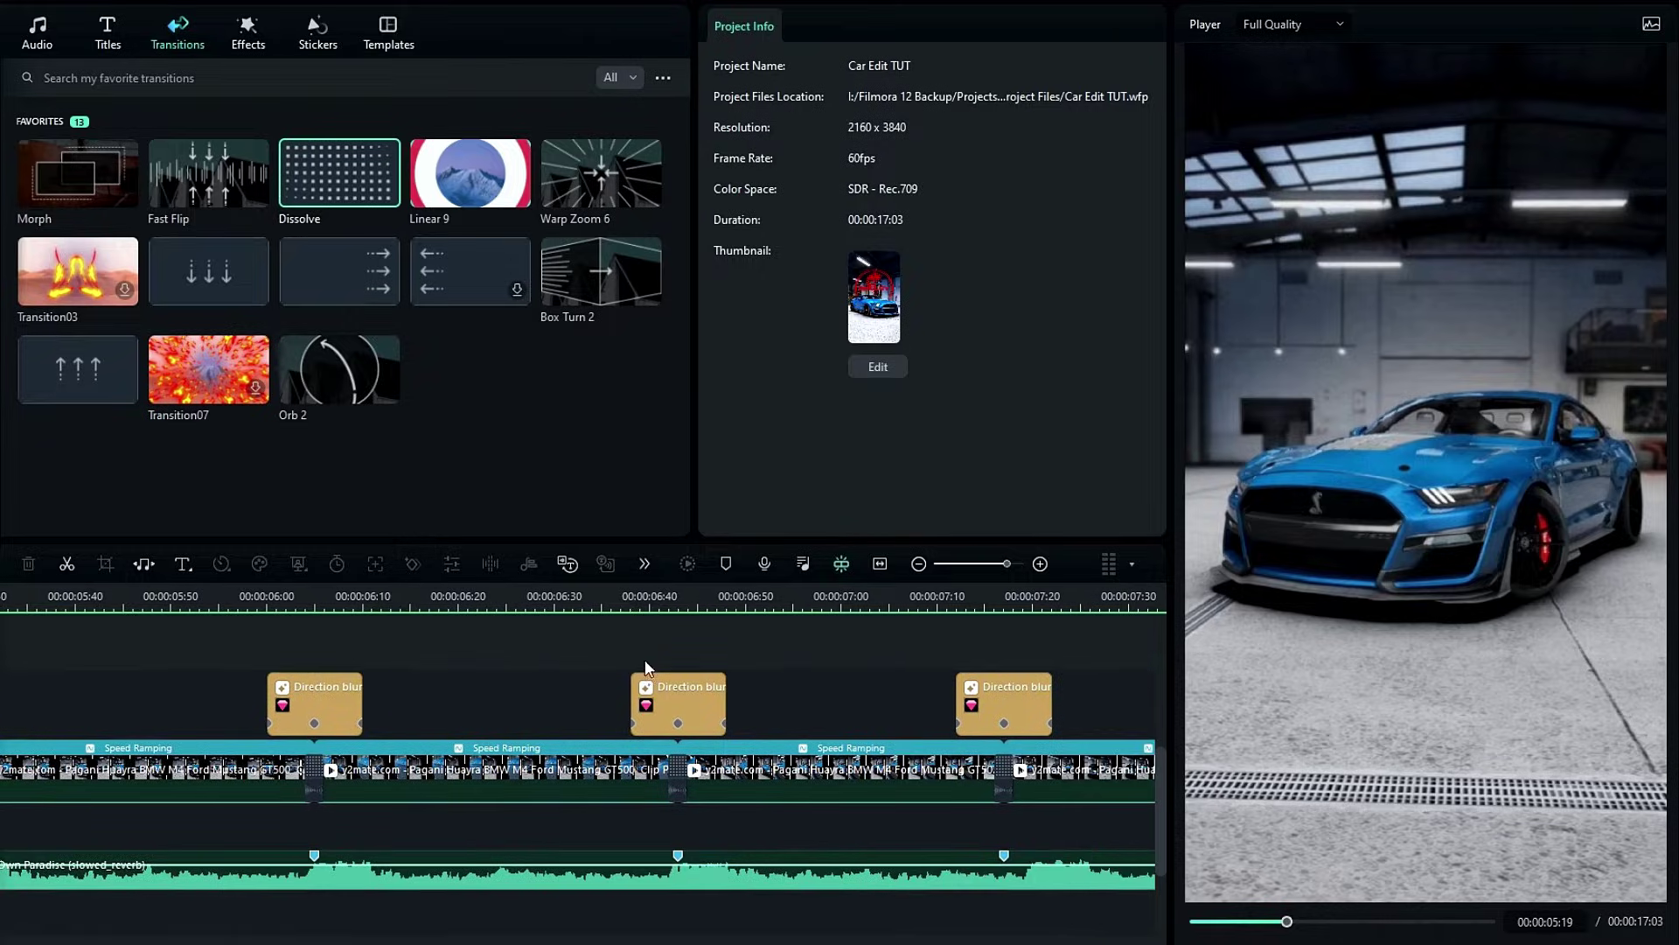
{"action": "scroll", "coordinate": [822, 667], "scroll_direction": "right", "scroll_amount": 6}
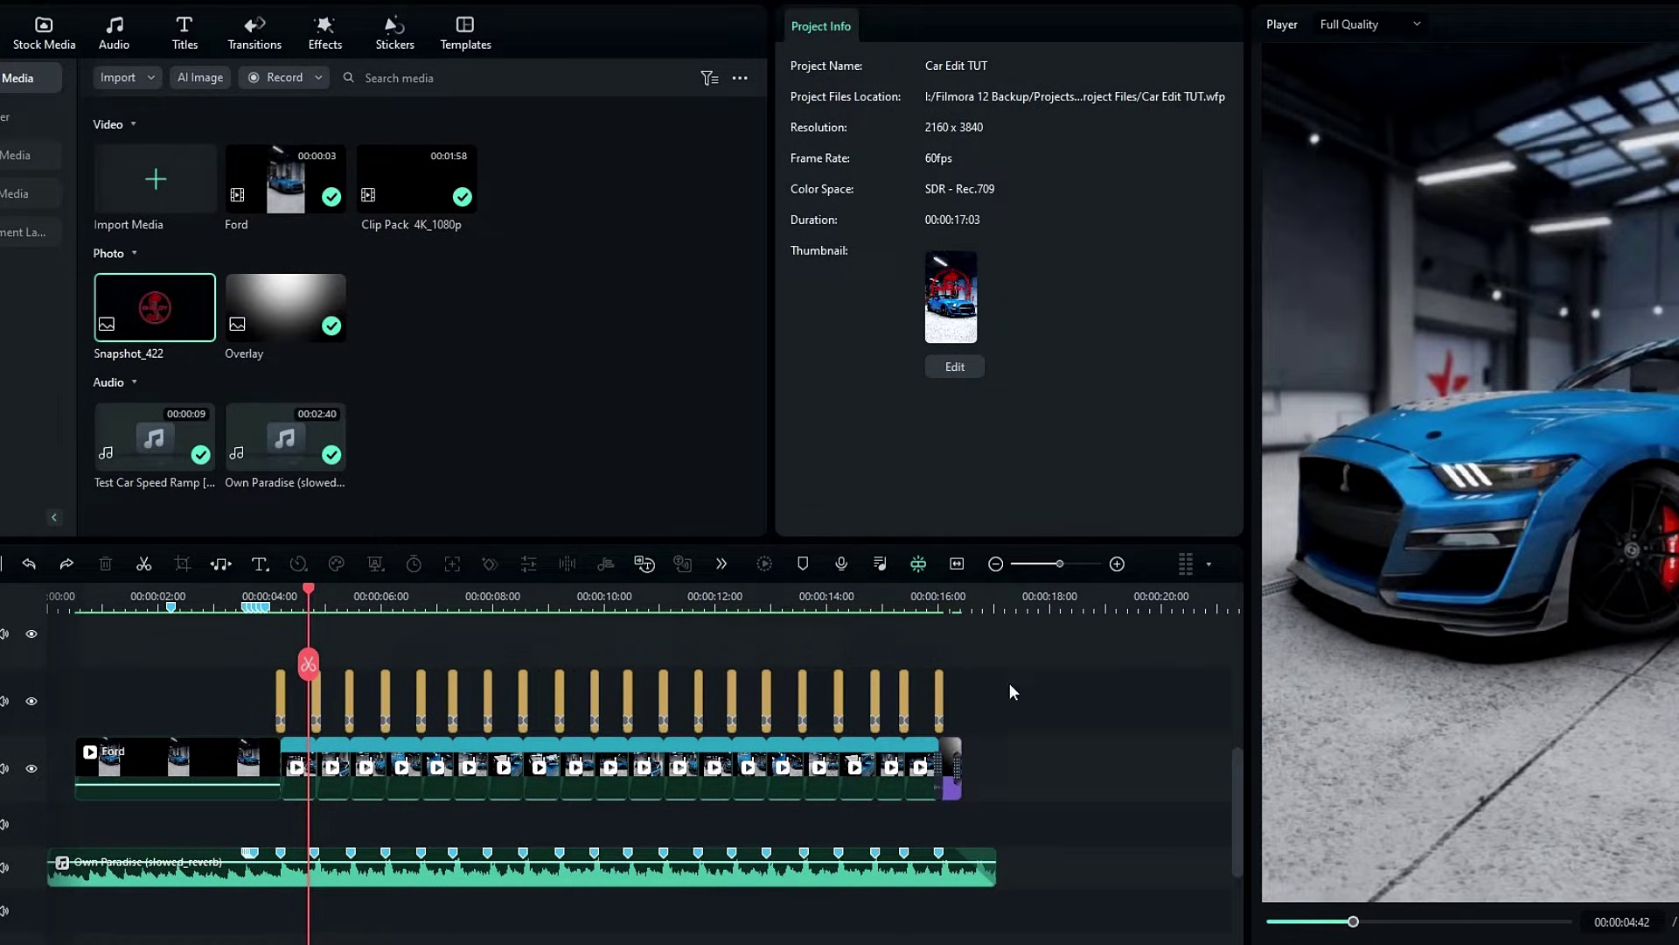
- Select all video clips and blur effects and move them up two tracks, onto video tracks 3 and 4
{"action": "left_click_drag", "start_coordinate": [1009, 683], "coordinate": [77, 775]}
{"action": "mouse_move", "coordinate": [233, 757]}
{"action": "left_mouse_down"}
{"action": "mouse_move", "coordinate": [230, 659]}
{"action": "mouse_move", "coordinate": [232, 726]}
{"action": "left_mouse_up"}
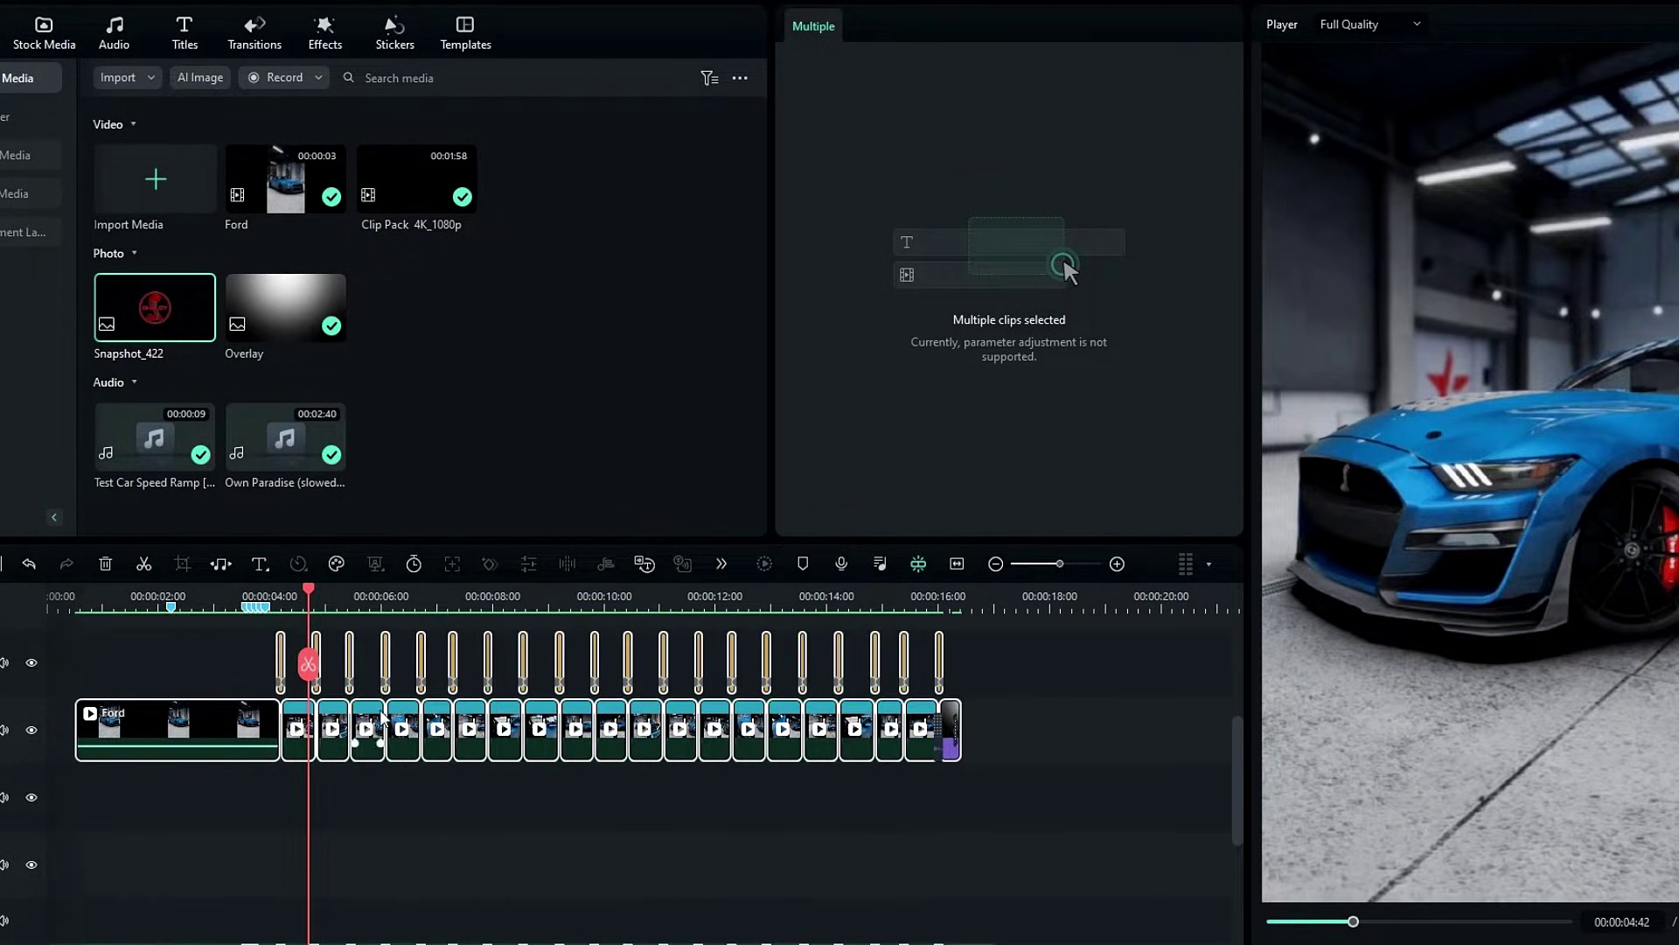
- Paste a copy of the Ford clip onto video track 1 and align its start with the original on track 3
{"action": "left_click", "coordinate": [312, 761]}
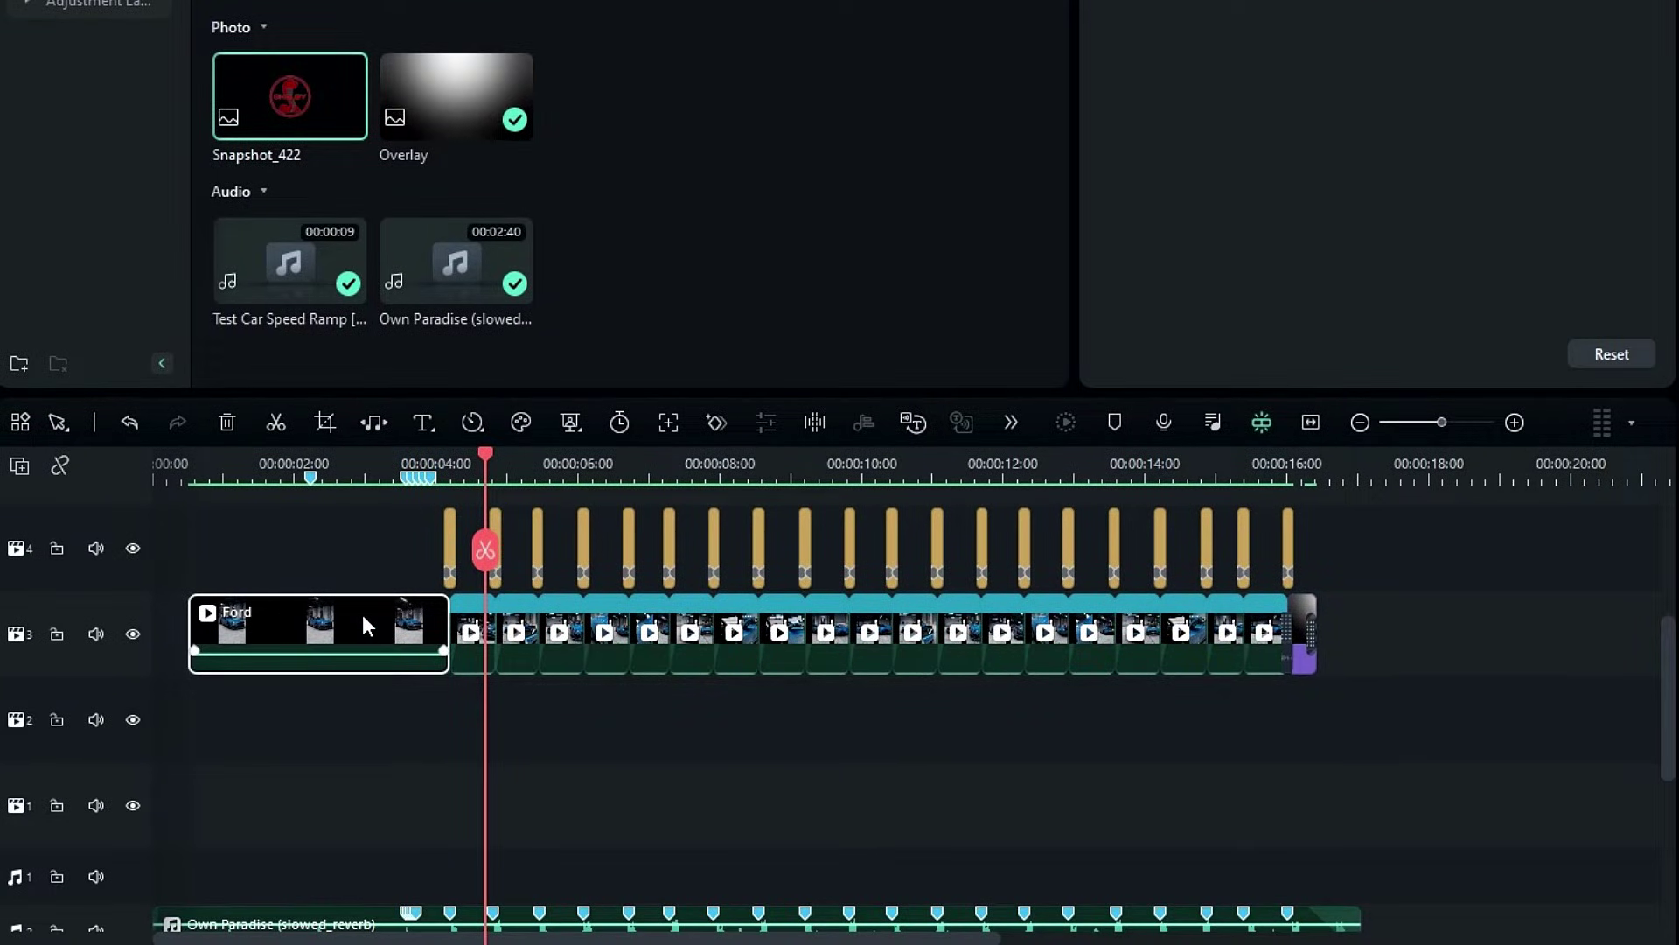
{"action": "key", "text": "ctrl+c"}
{"action": "left_click", "coordinate": [206, 473]}
{"action": "left_click", "coordinate": [77, 780]}
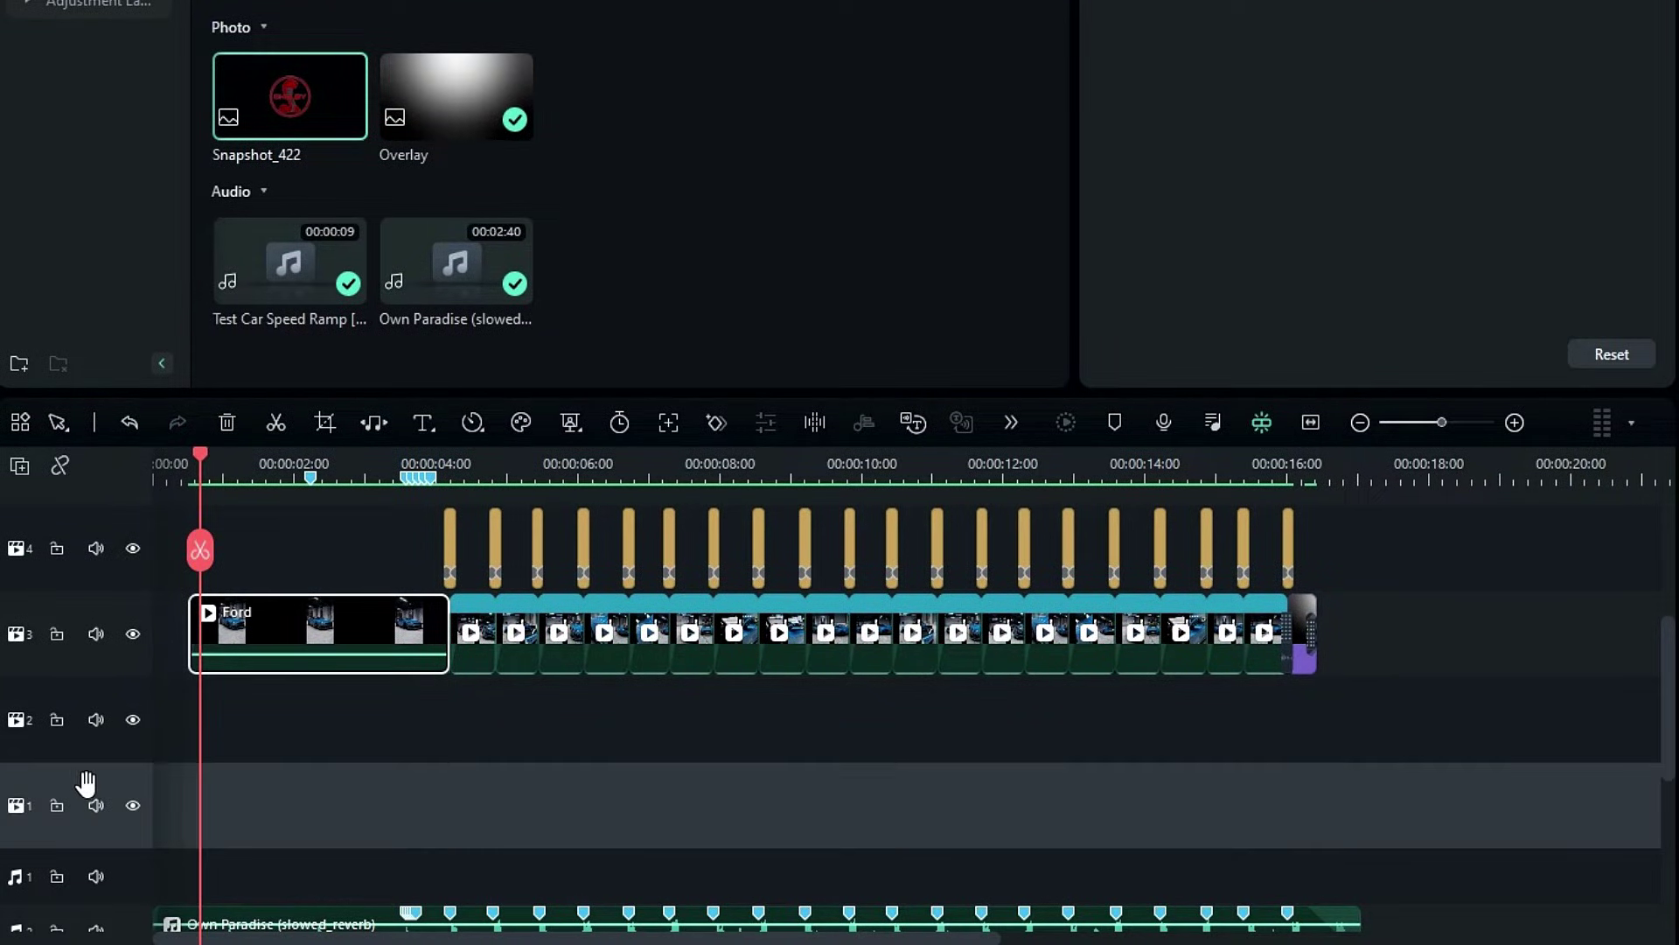
{"action": "key", "text": "ctrl+v"}
{"action": "left_click_drag", "start_coordinate": [254, 461], "coordinate": [447, 482]}
{"action": "left_click_drag", "start_coordinate": [510, 685], "coordinate": [770, 665]}
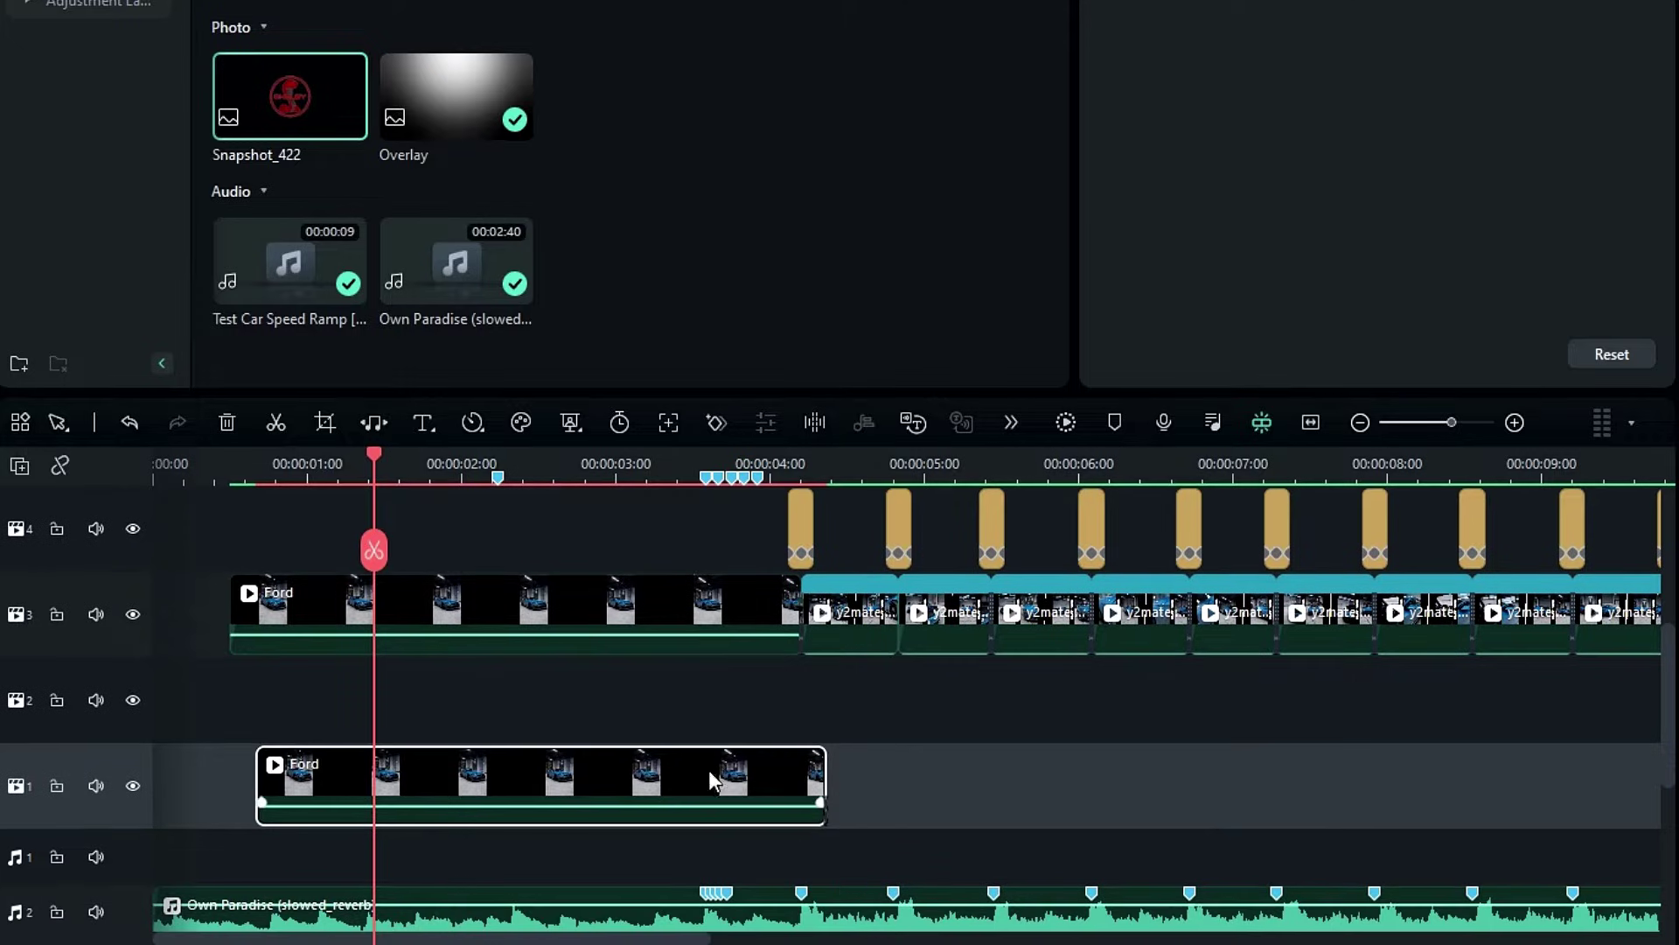
{"action": "left_click_drag", "start_coordinate": [696, 773], "coordinate": [656, 774]}
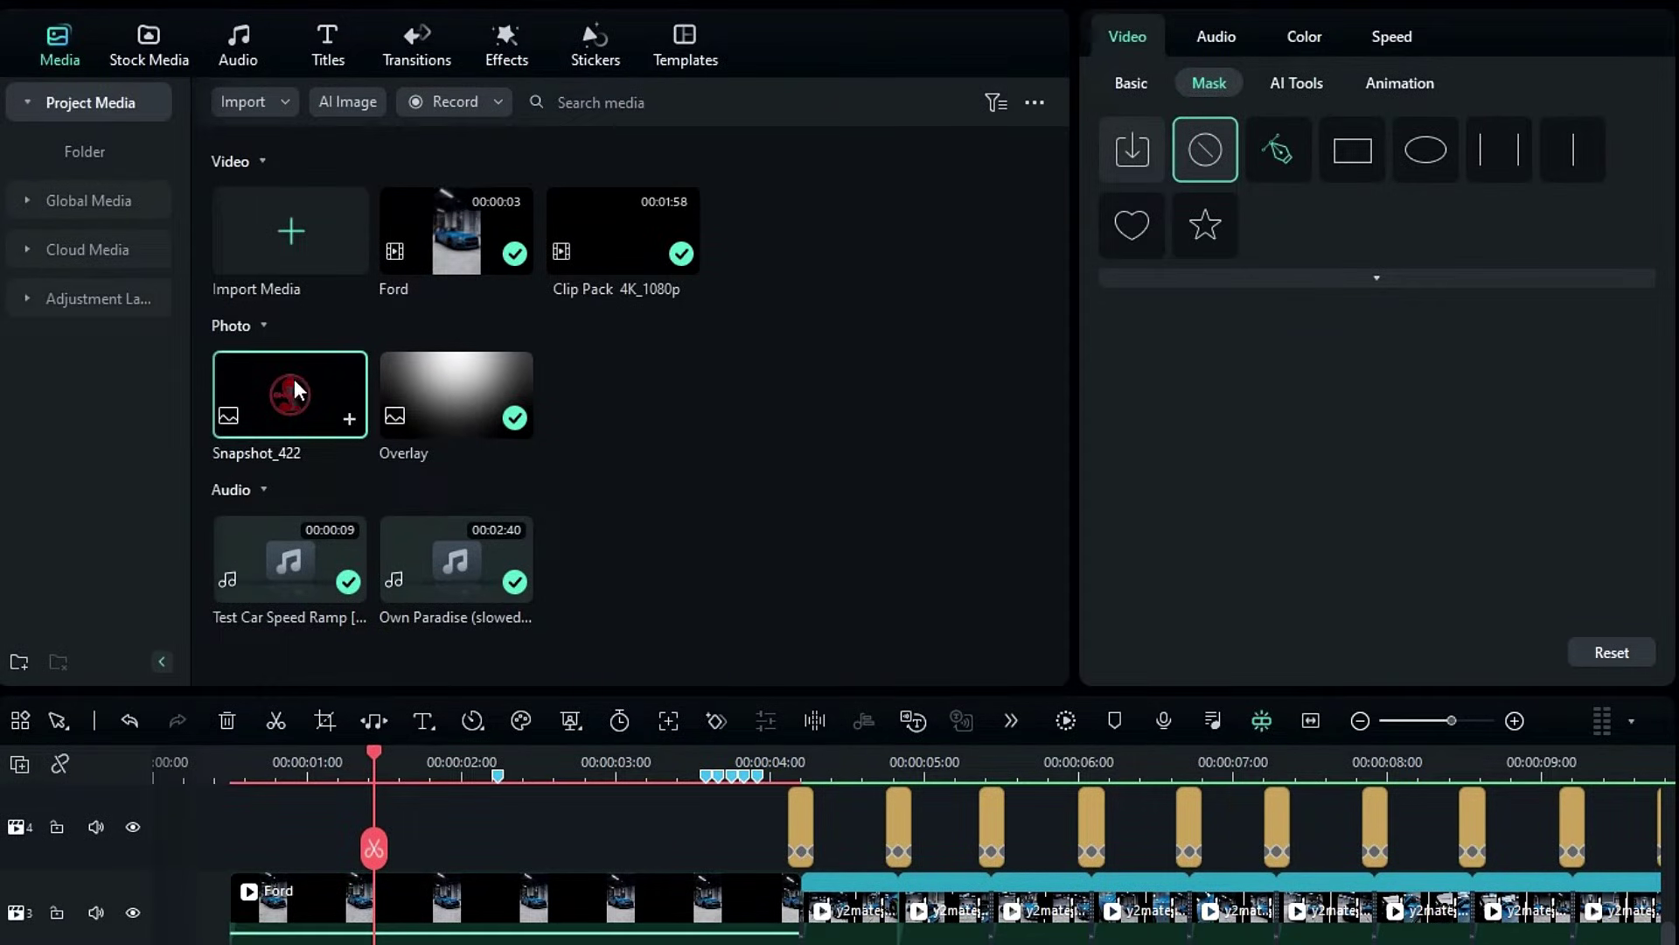
- Place the Snapshot_422 image on video track 2 from the first timeline marker and trim it to end just before the Ford clip does
{"action": "left_click_drag", "start_coordinate": [279, 393], "coordinate": [440, 944]}
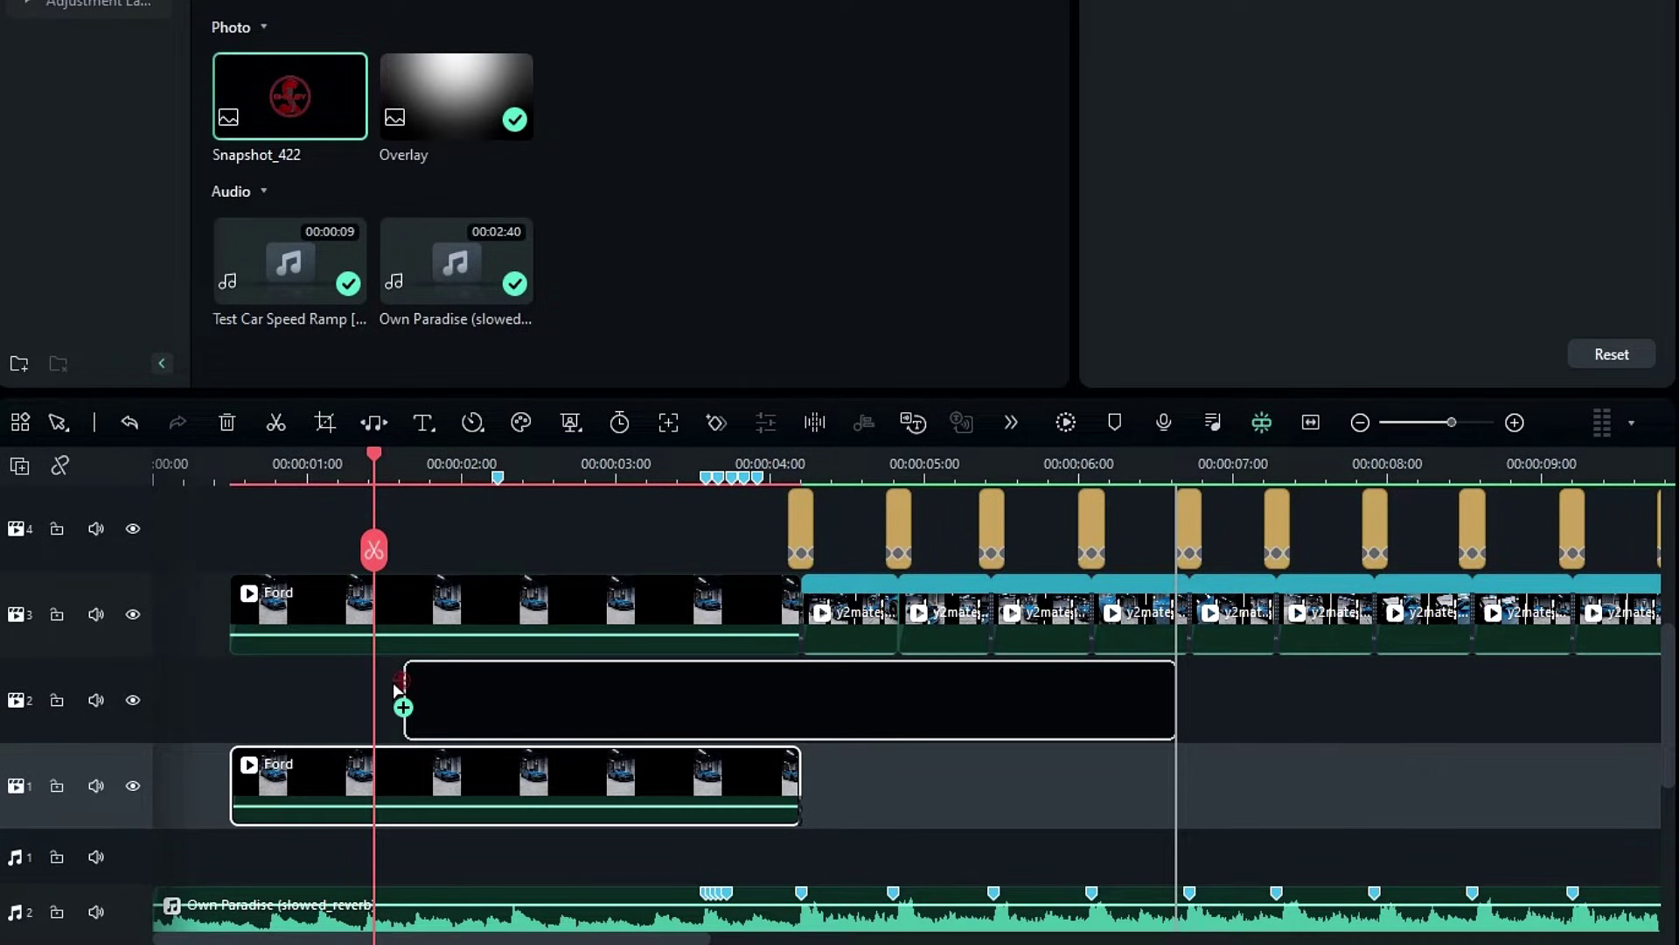
{"action": "left_click_drag", "start_coordinate": [438, 693], "coordinate": [507, 692]}
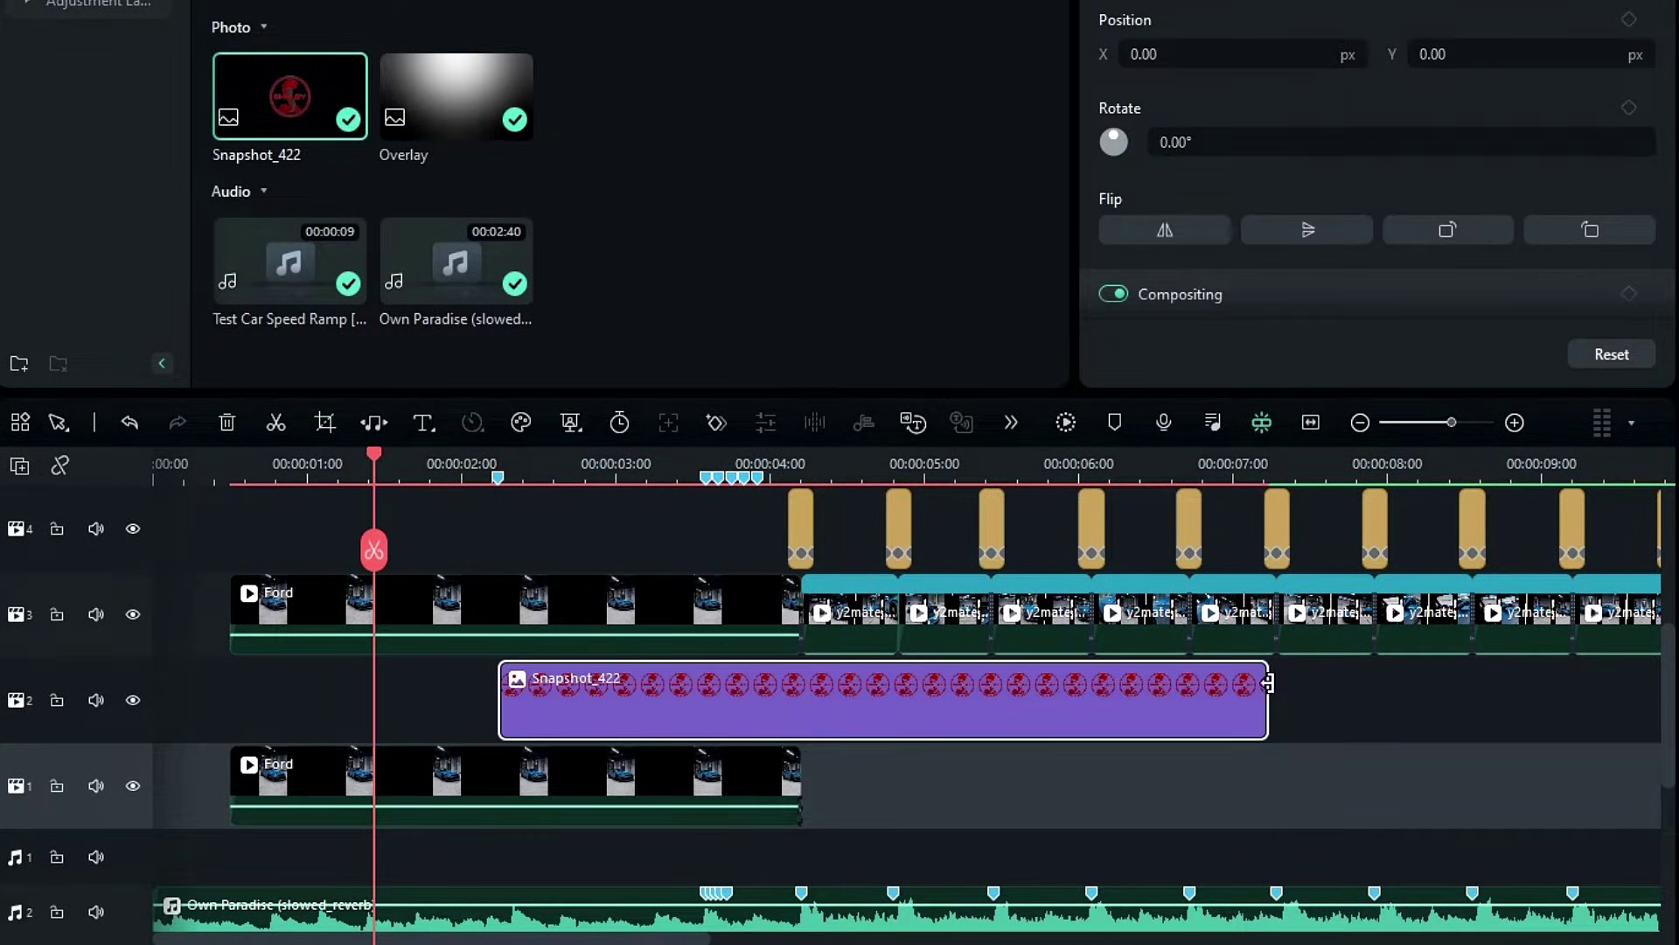
{"action": "left_click_drag", "start_coordinate": [1268, 683], "coordinate": [792, 683]}
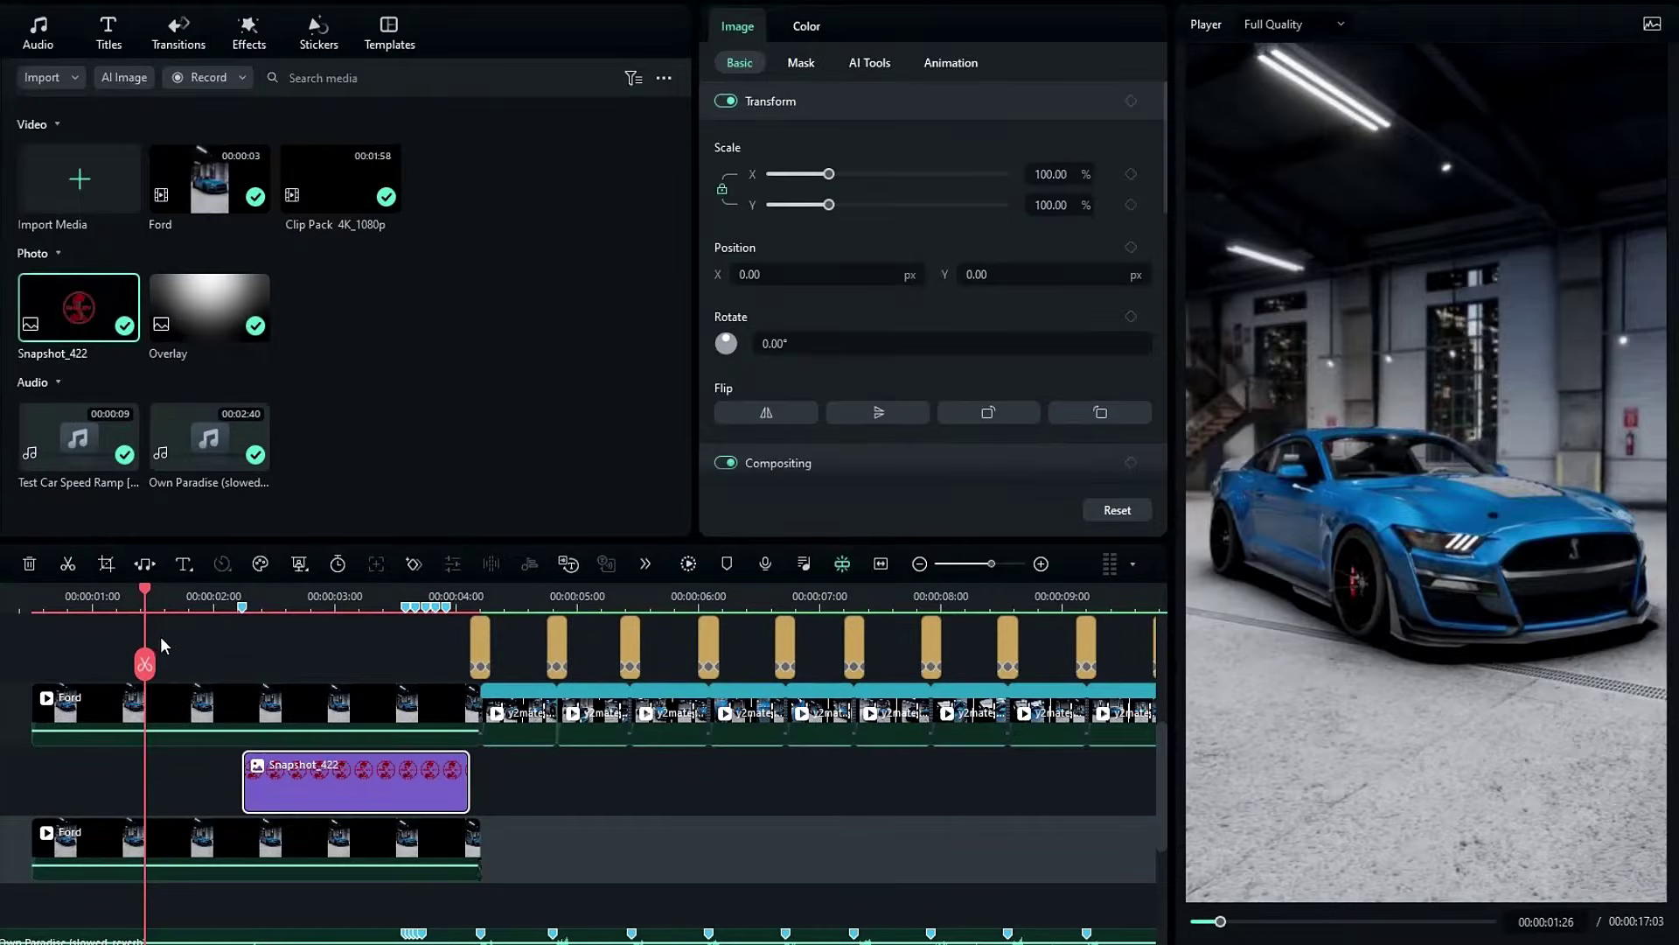
- Start a Draw Mask on the track 3 Ford clip and trace the car's outline from the rear up to the roof
{"action": "left_click_drag", "start_coordinate": [208, 595], "coordinate": [318, 594]}
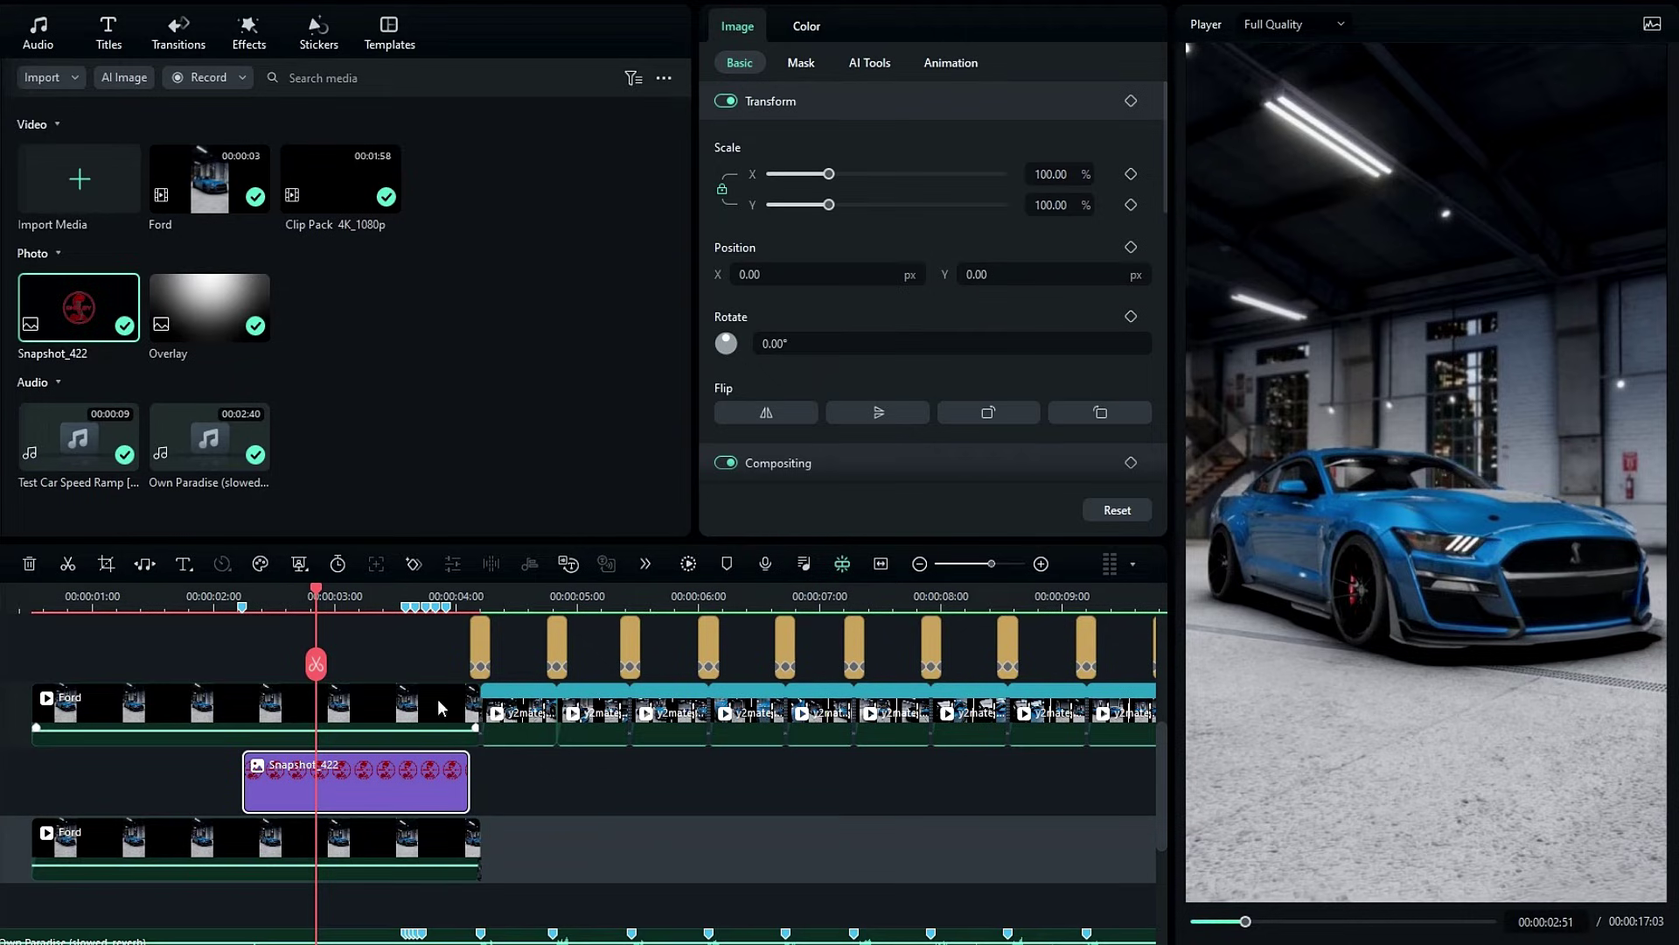
{"action": "left_click", "coordinate": [438, 702]}
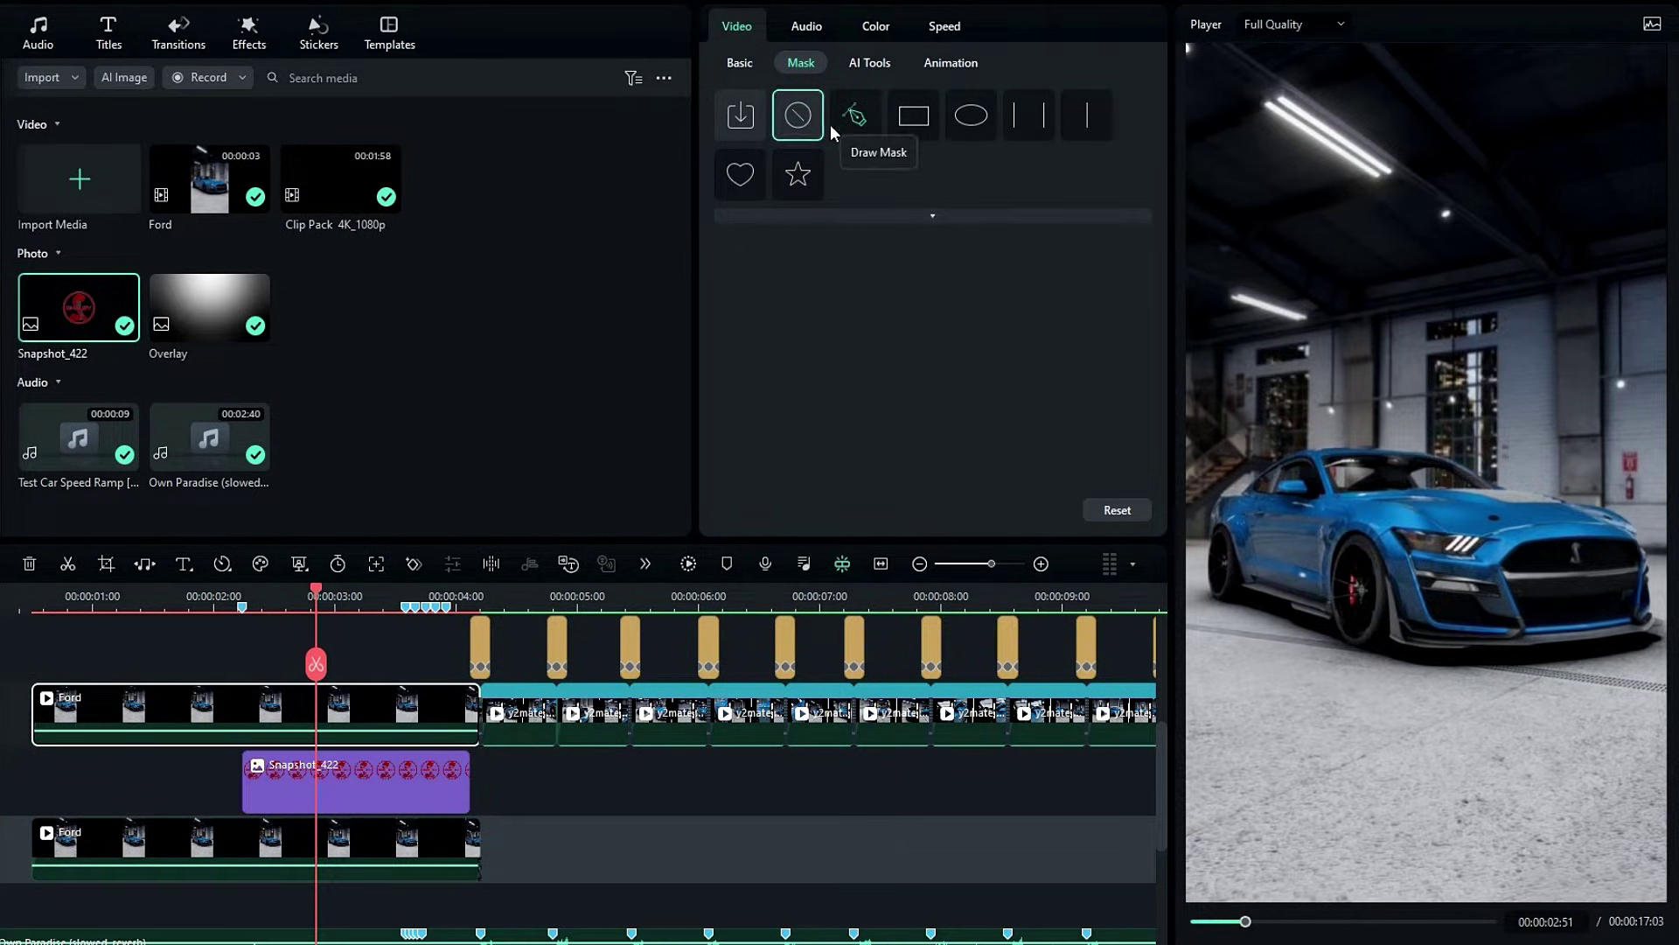
{"action": "left_click", "coordinate": [854, 115]}
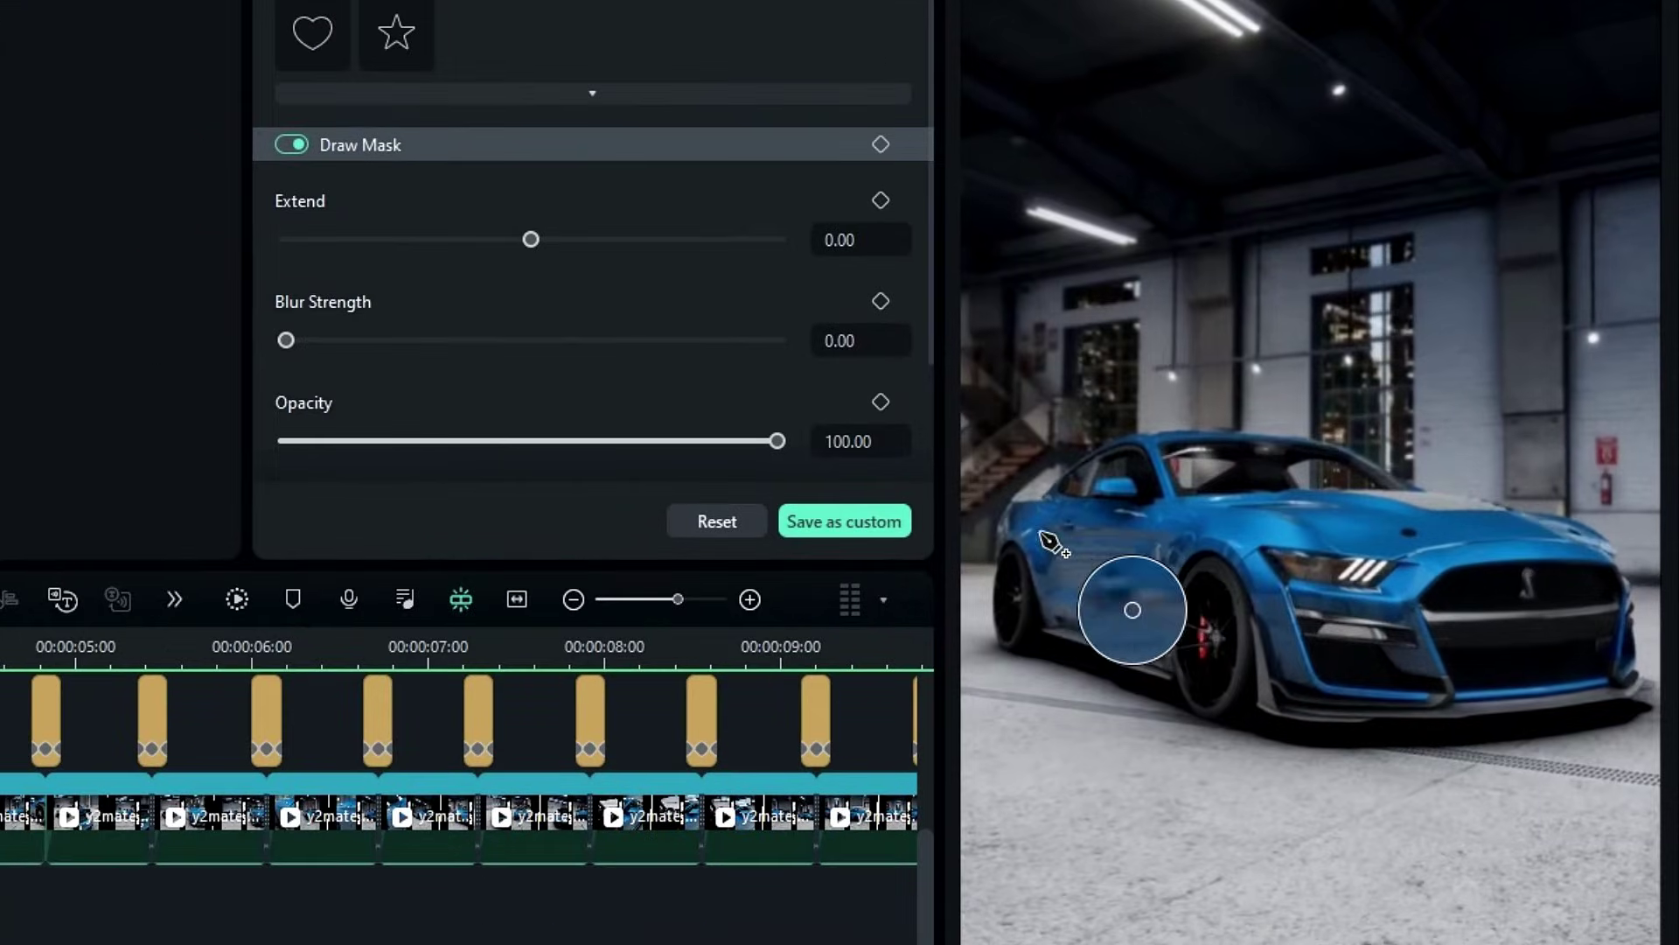
{"action": "left_click", "coordinate": [1186, 517]}
{"action": "left_click", "coordinate": [1222, 499]}
{"action": "left_click", "coordinate": [1243, 494]}
{"action": "left_click", "coordinate": [1357, 447]}
{"action": "left_click_drag", "start_coordinate": [1210, 427], "coordinate": [1317, 436]}
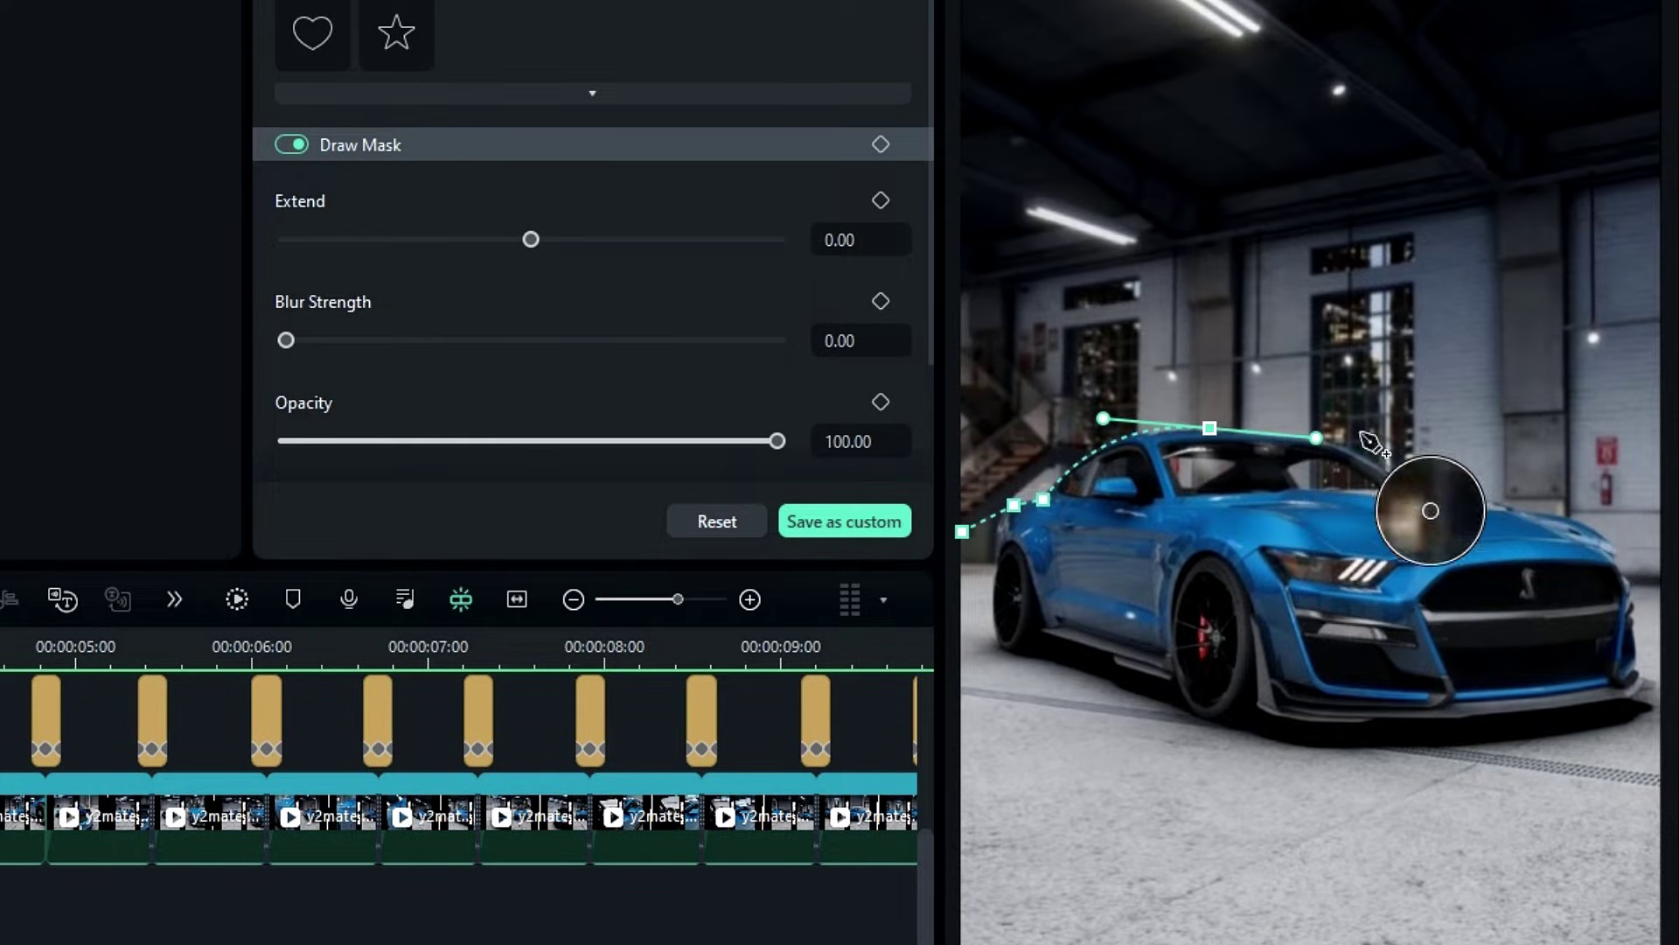
- Trace the rest of the car along the hood, front bumper and underside, and close the mask path at its starting point
{"action": "mouse_move", "coordinate": [1395, 477]}
{"action": "left_mouse_down"}
{"action": "mouse_move", "coordinate": [1462, 517]}
{"action": "mouse_move", "coordinate": [1386, 469]}
{"action": "mouse_move", "coordinate": [1420, 485]}
{"action": "left_mouse_up"}
{"action": "left_click", "coordinate": [1518, 507]}
{"action": "left_click", "coordinate": [1581, 525]}
{"action": "left_click", "coordinate": [1622, 566]}
{"action": "left_click", "coordinate": [1649, 702]}
{"action": "left_click", "coordinate": [1315, 746]}
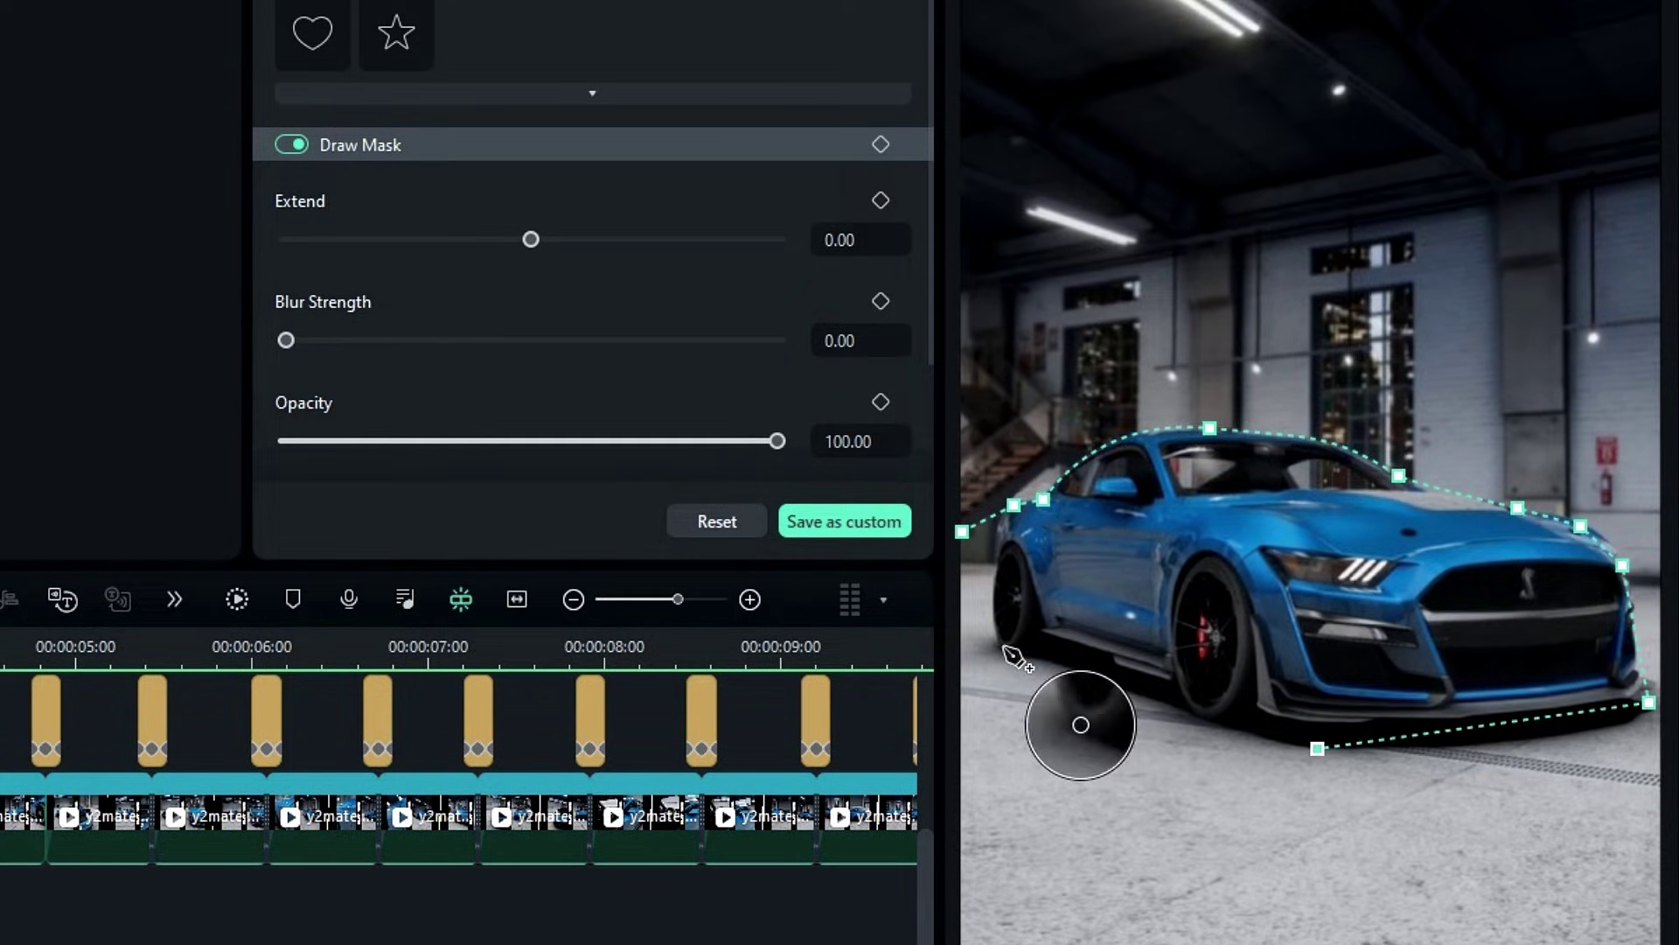
{"action": "left_click", "coordinate": [1003, 648]}
{"action": "left_click", "coordinate": [962, 531]}
{"action": "left_click", "coordinate": [628, 848]}
- Scale the Snapshot_422 logo image to 85% and raise it to a Y position of 359 px
{"action": "left_click", "coordinate": [367, 787]}
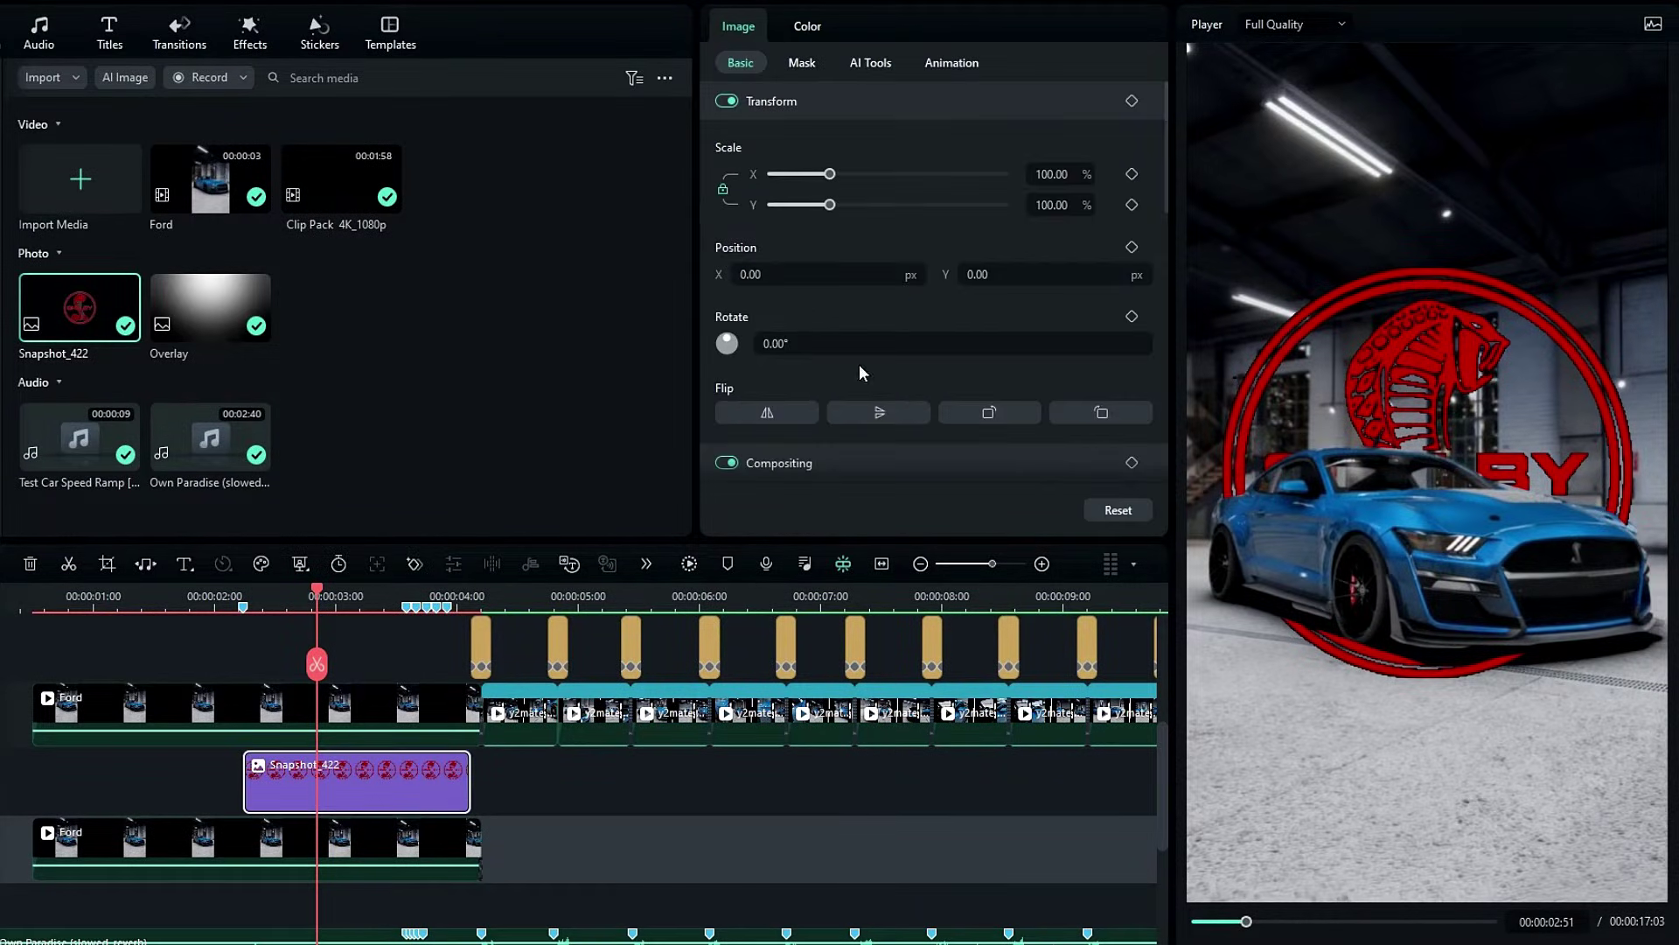
{"action": "left_click", "coordinate": [1056, 167]}
{"action": "type", "text": "85"}
{"action": "key", "text": "Return"}
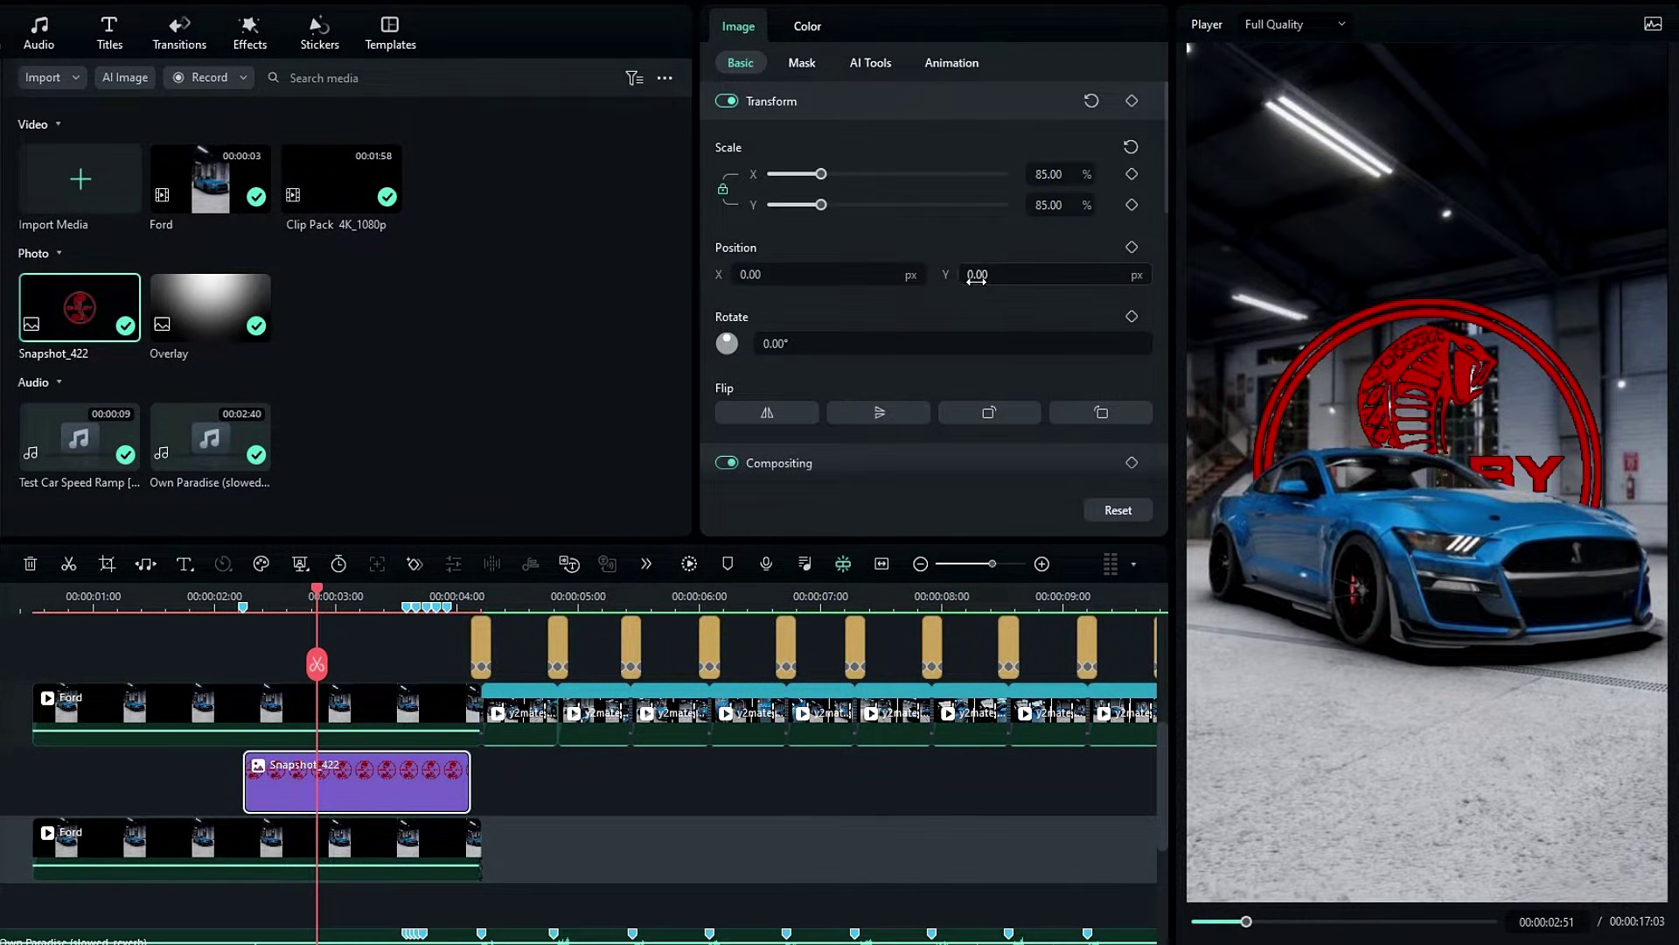
{"action": "left_click_drag", "start_coordinate": [976, 279], "coordinate": [340, 583]}
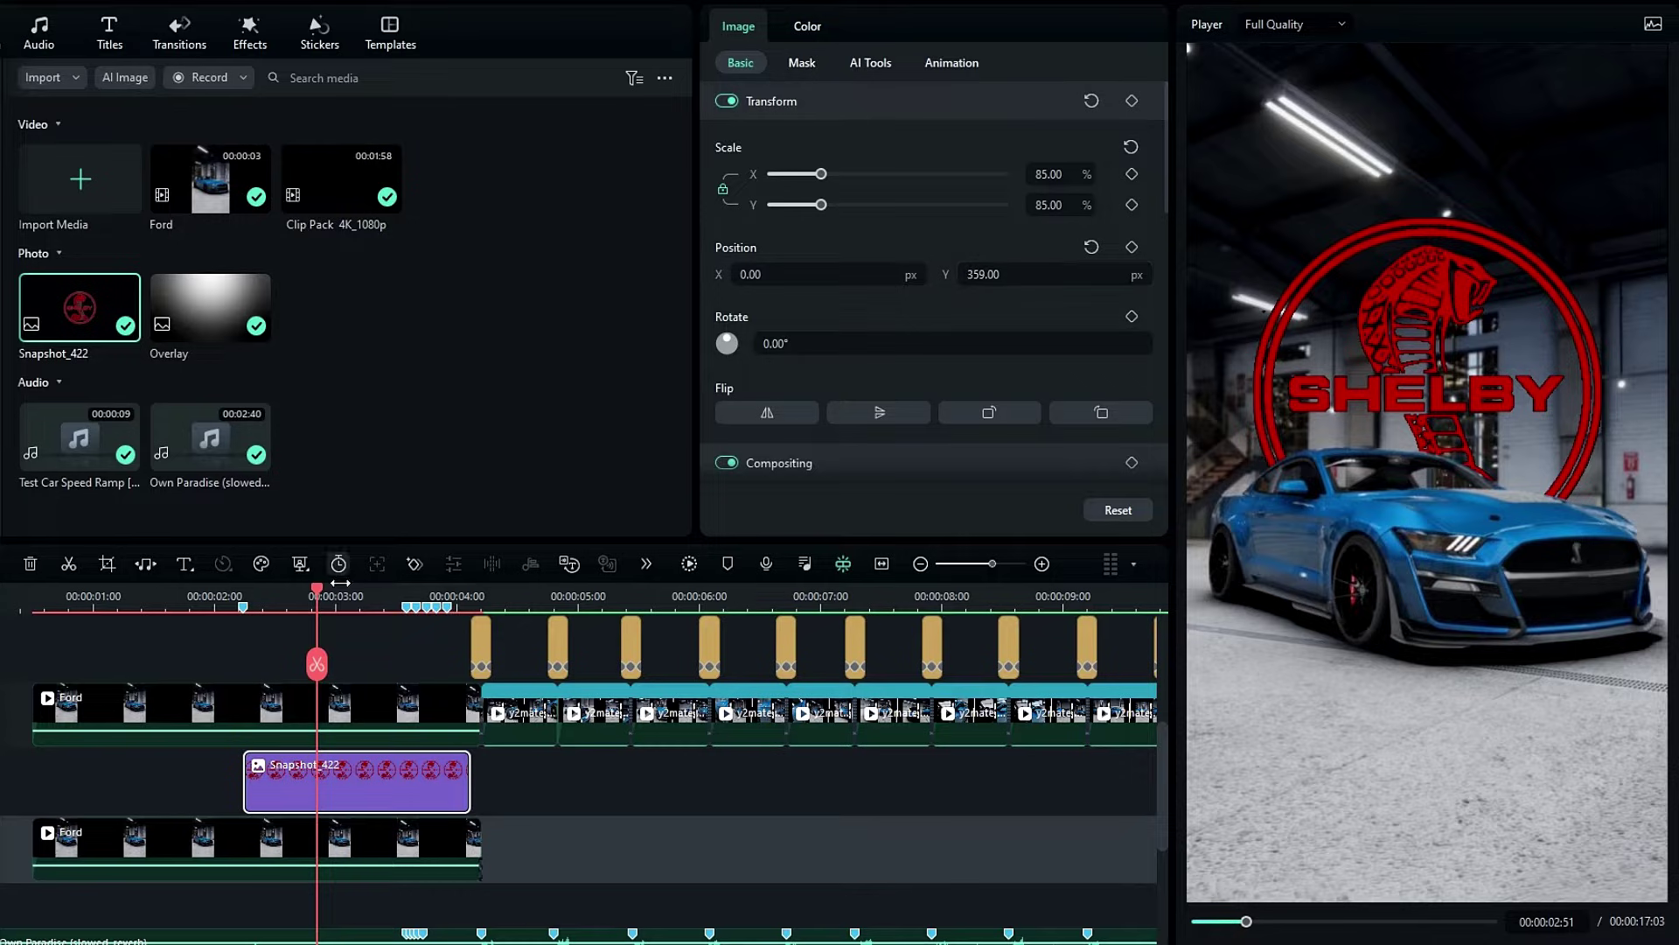
- Add a Path keyframe to the track 3 Ford clip's Draw Mask at the first timeline marker and fit the mask to the car there
{"action": "left_click", "coordinate": [243, 709]}
{"action": "scroll", "coordinate": [915, 378], "scroll_direction": "down", "scroll_amount": 2}
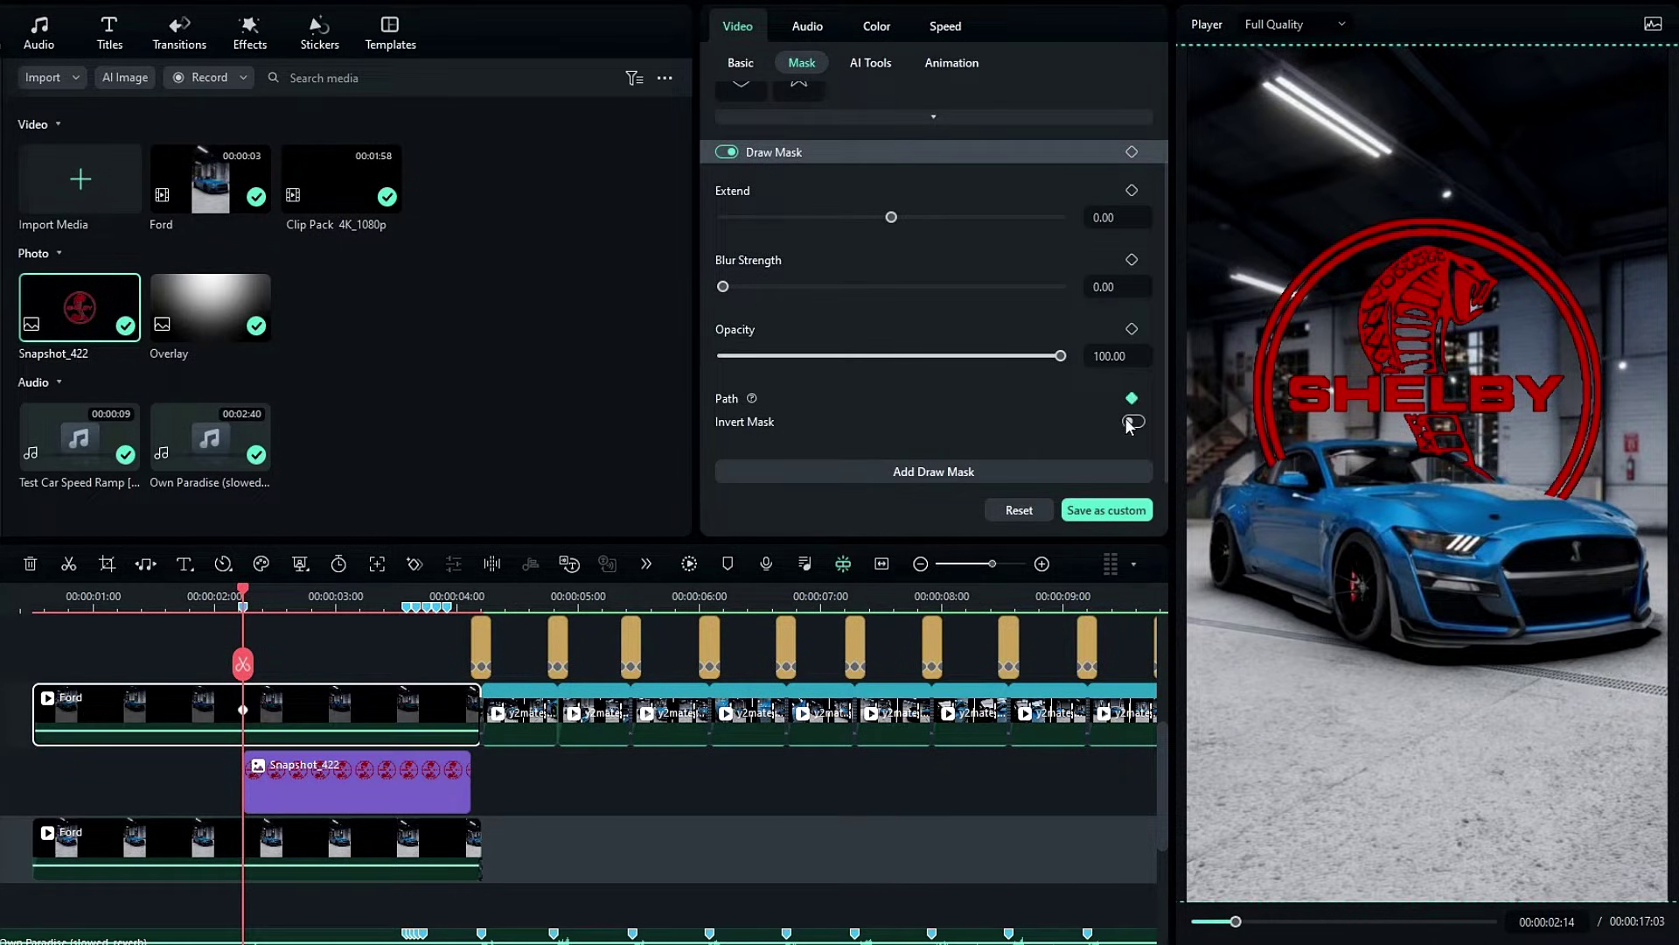
{"action": "key", "text": "Up"}
{"action": "key", "text": "Up"}
{"action": "key", "text": "Up"}
{"action": "key", "text": "Up"}
{"action": "key", "text": "Up"}
{"action": "key", "text": "Up"}
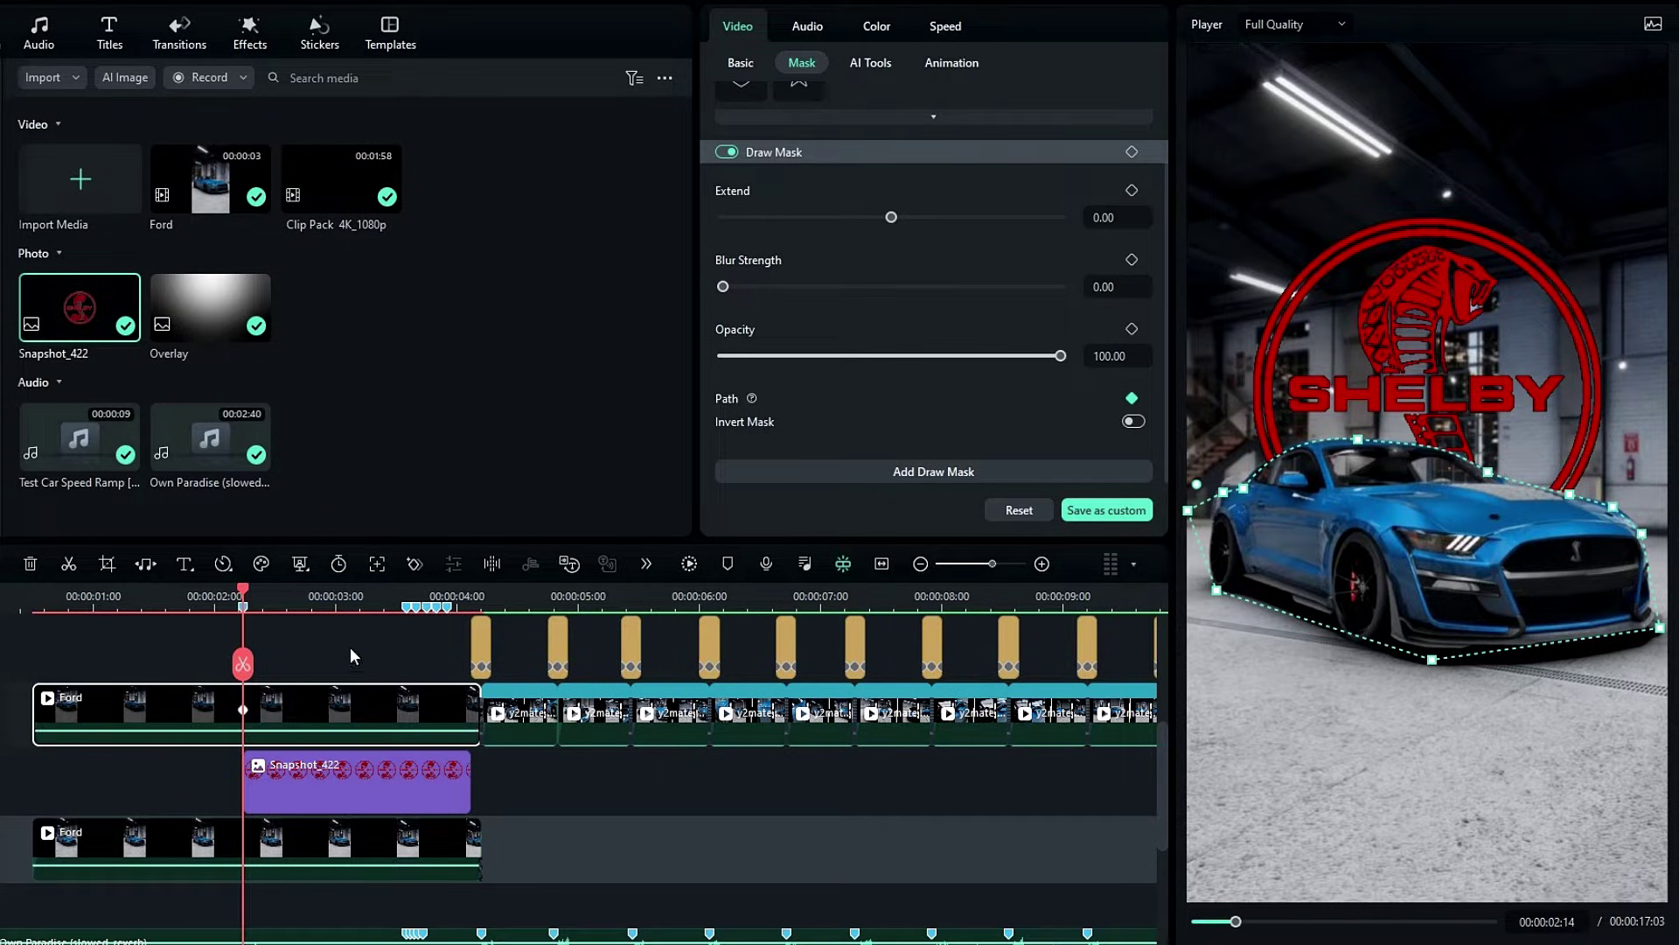
- Reposition the Draw Mask over the car at further points through the clip's end, keyframing its path so it follows the car
{"action": "mouse_move", "coordinate": [247, 591]}
{"action": "left_mouse_down"}
{"action": "mouse_move", "coordinate": [465, 598]}
{"action": "mouse_move", "coordinate": [309, 602]}
{"action": "mouse_move", "coordinate": [393, 601]}
{"action": "left_mouse_up"}
{"action": "key", "text": "Down"}
{"action": "key", "text": "Down"}
{"action": "key", "text": "Down"}
{"action": "key", "text": "Down"}
{"action": "key", "text": "Down"}
{"action": "key", "text": "Down"}
{"action": "key", "text": "Down"}
{"action": "key", "text": "Down"}
{"action": "key", "text": "Down"}
{"action": "key", "text": "Down"}
{"action": "key", "text": "Down"}
{"action": "key", "text": "Down"}
{"action": "key", "text": "Down"}
{"action": "key", "text": "Down"}
{"action": "key", "text": "Down"}
{"action": "key", "text": "Down"}
{"action": "key", "text": "Down"}
{"action": "key", "text": "Down"}
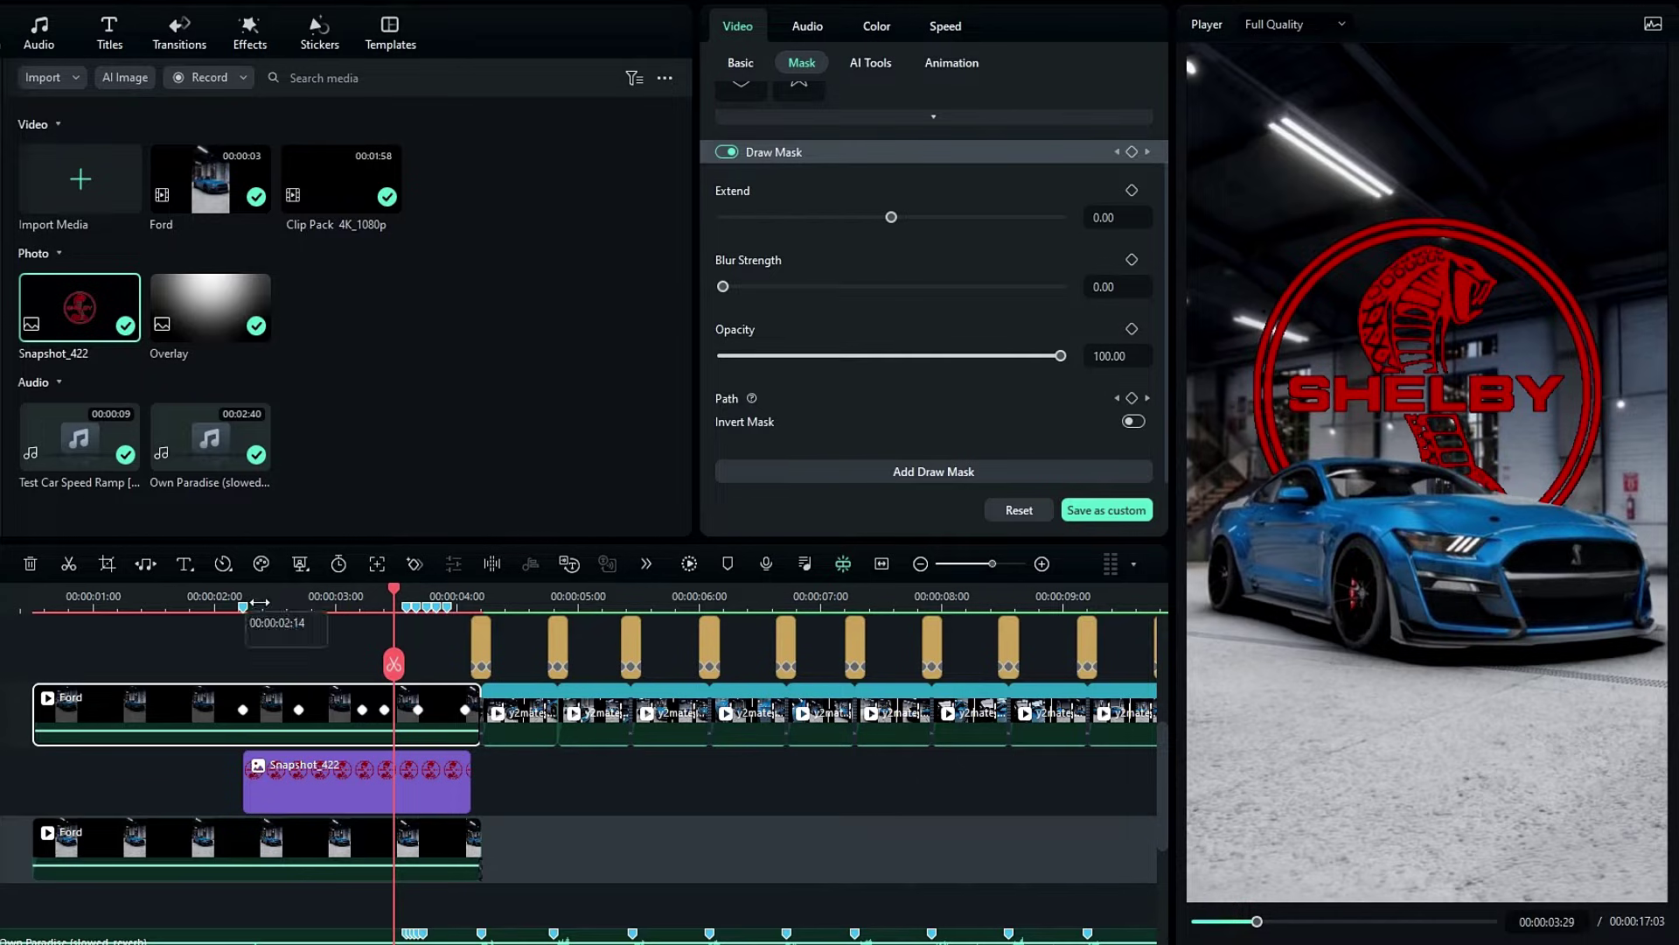
- Keyframe the logo image's scale from 85% at the first timeline marker to 90% at the image's end
{"action": "left_click", "coordinate": [244, 606]}
{"action": "left_click", "coordinate": [324, 790]}
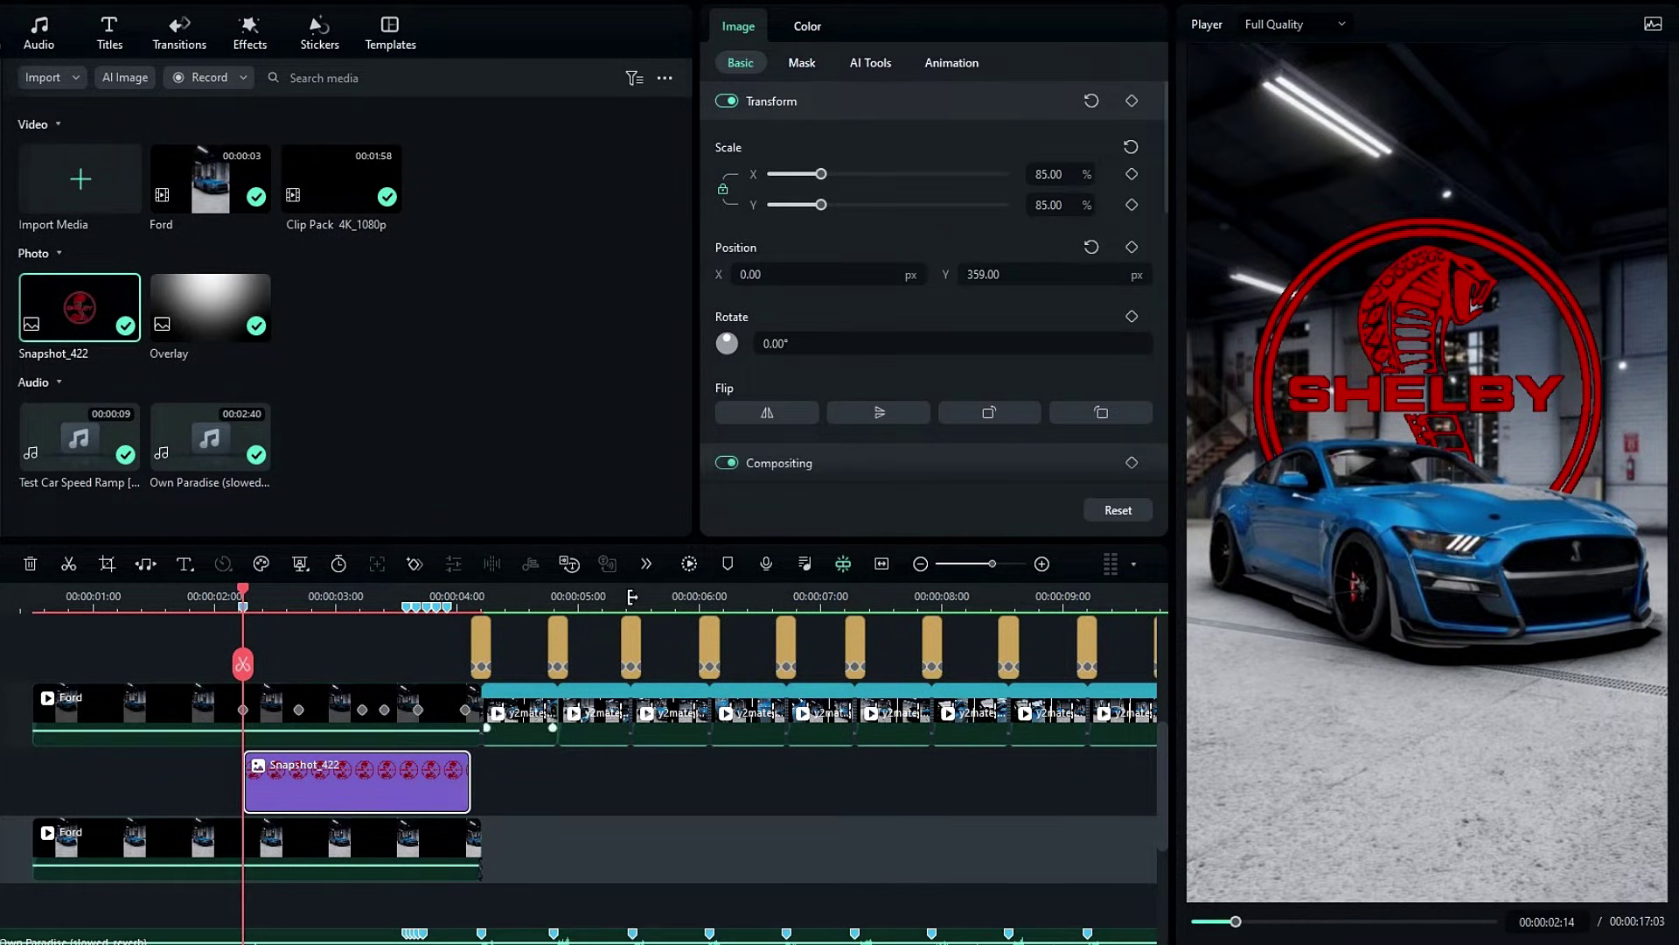
{"action": "left_click", "coordinate": [1132, 174]}
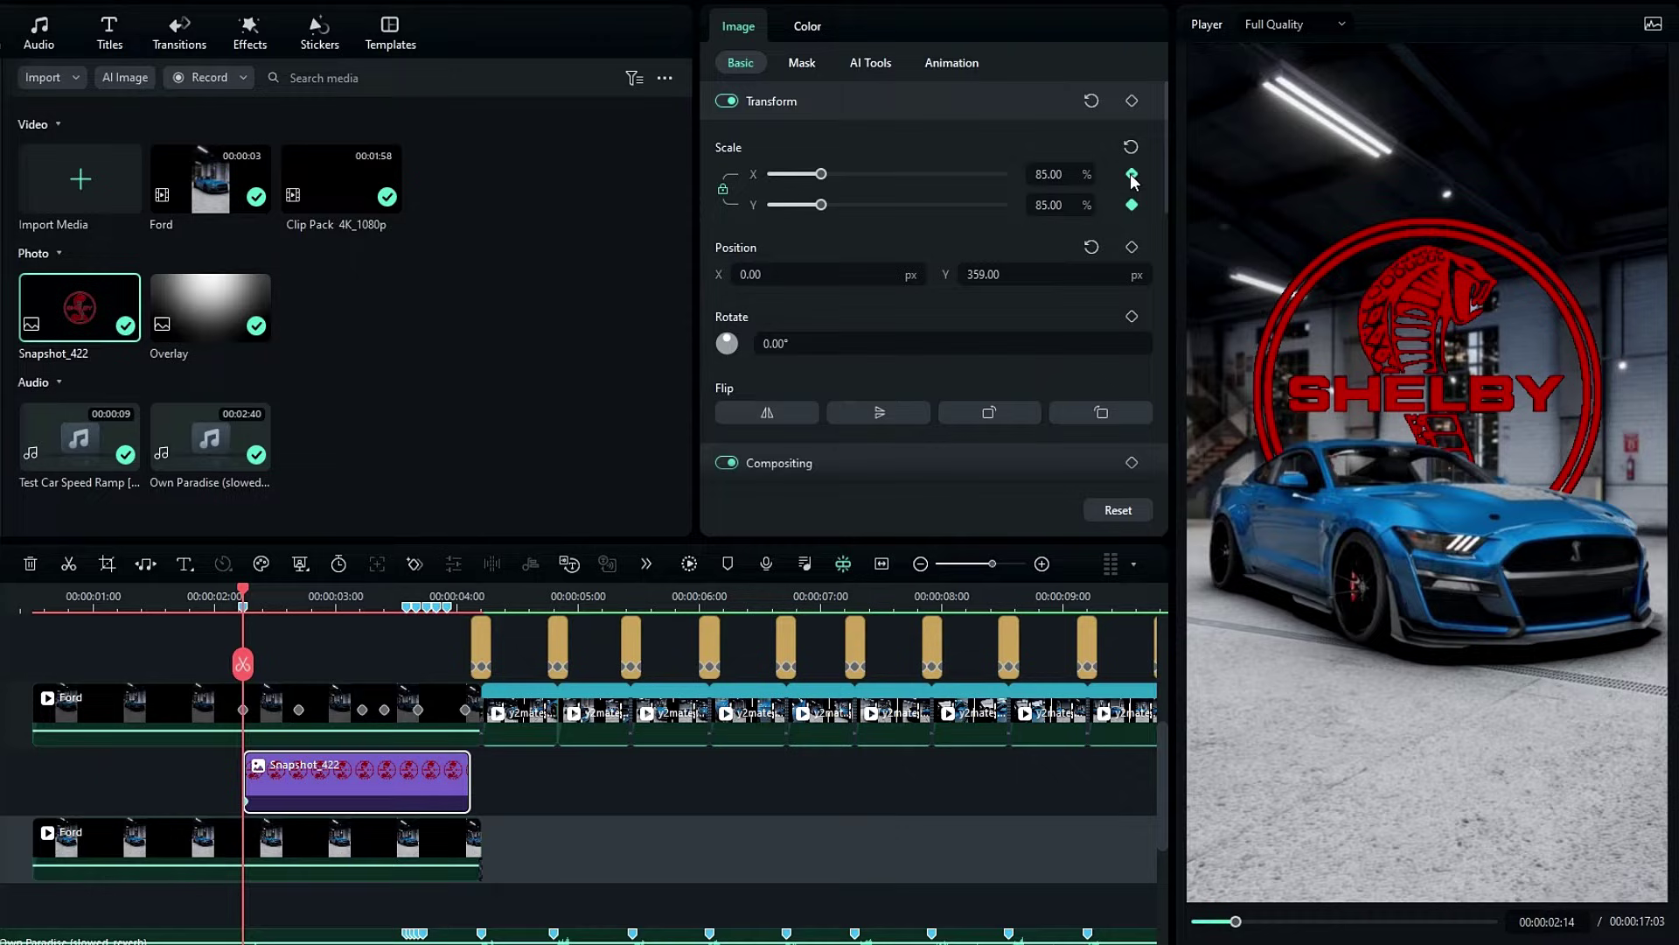
{"action": "left_click", "coordinate": [461, 596]}
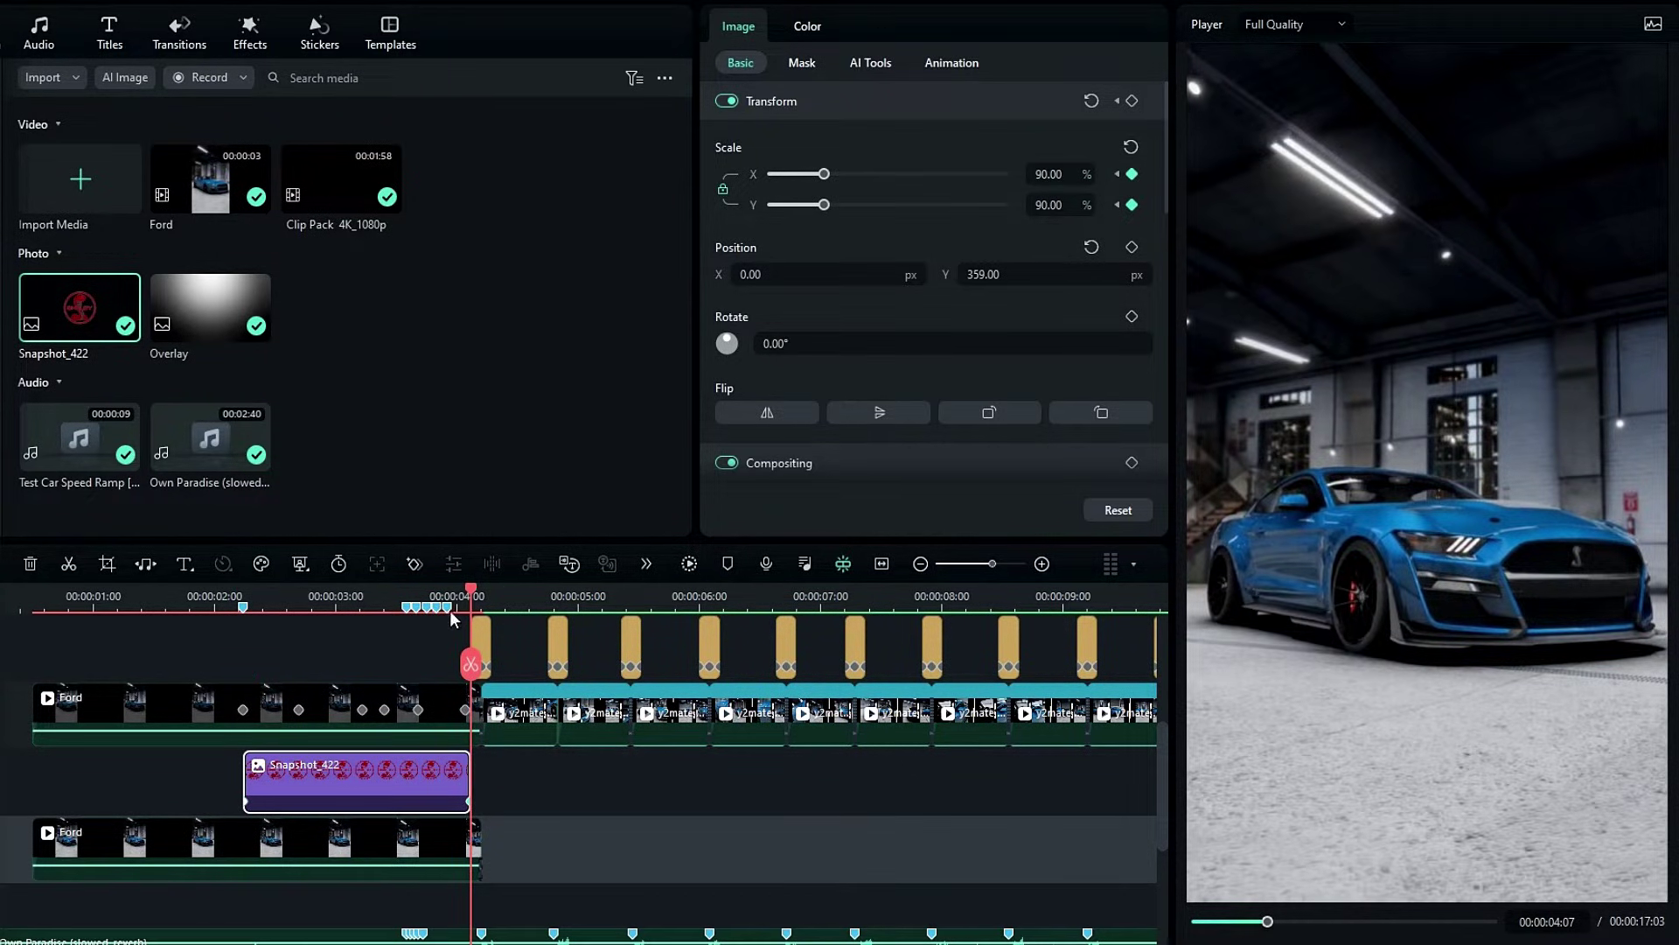
- Add a Rectangle mask to the logo image with a width of 82.05% and a blur strength of 50%
{"action": "left_click_drag", "start_coordinate": [472, 602], "coordinate": [338, 602]}
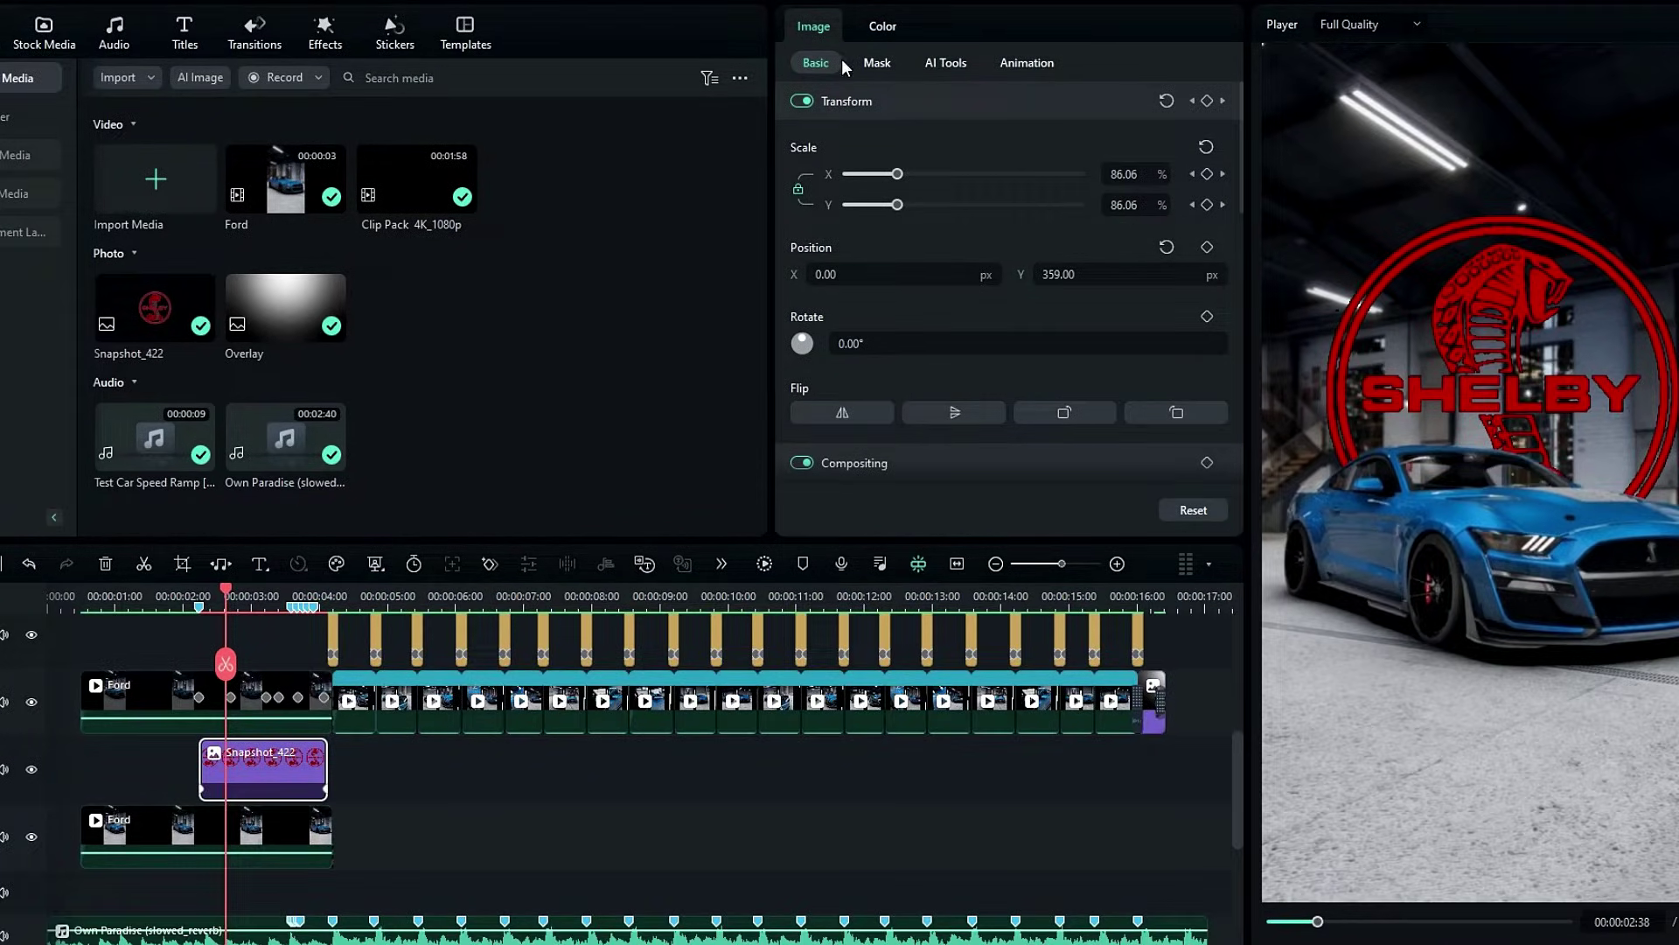
{"action": "left_click", "coordinate": [866, 61]}
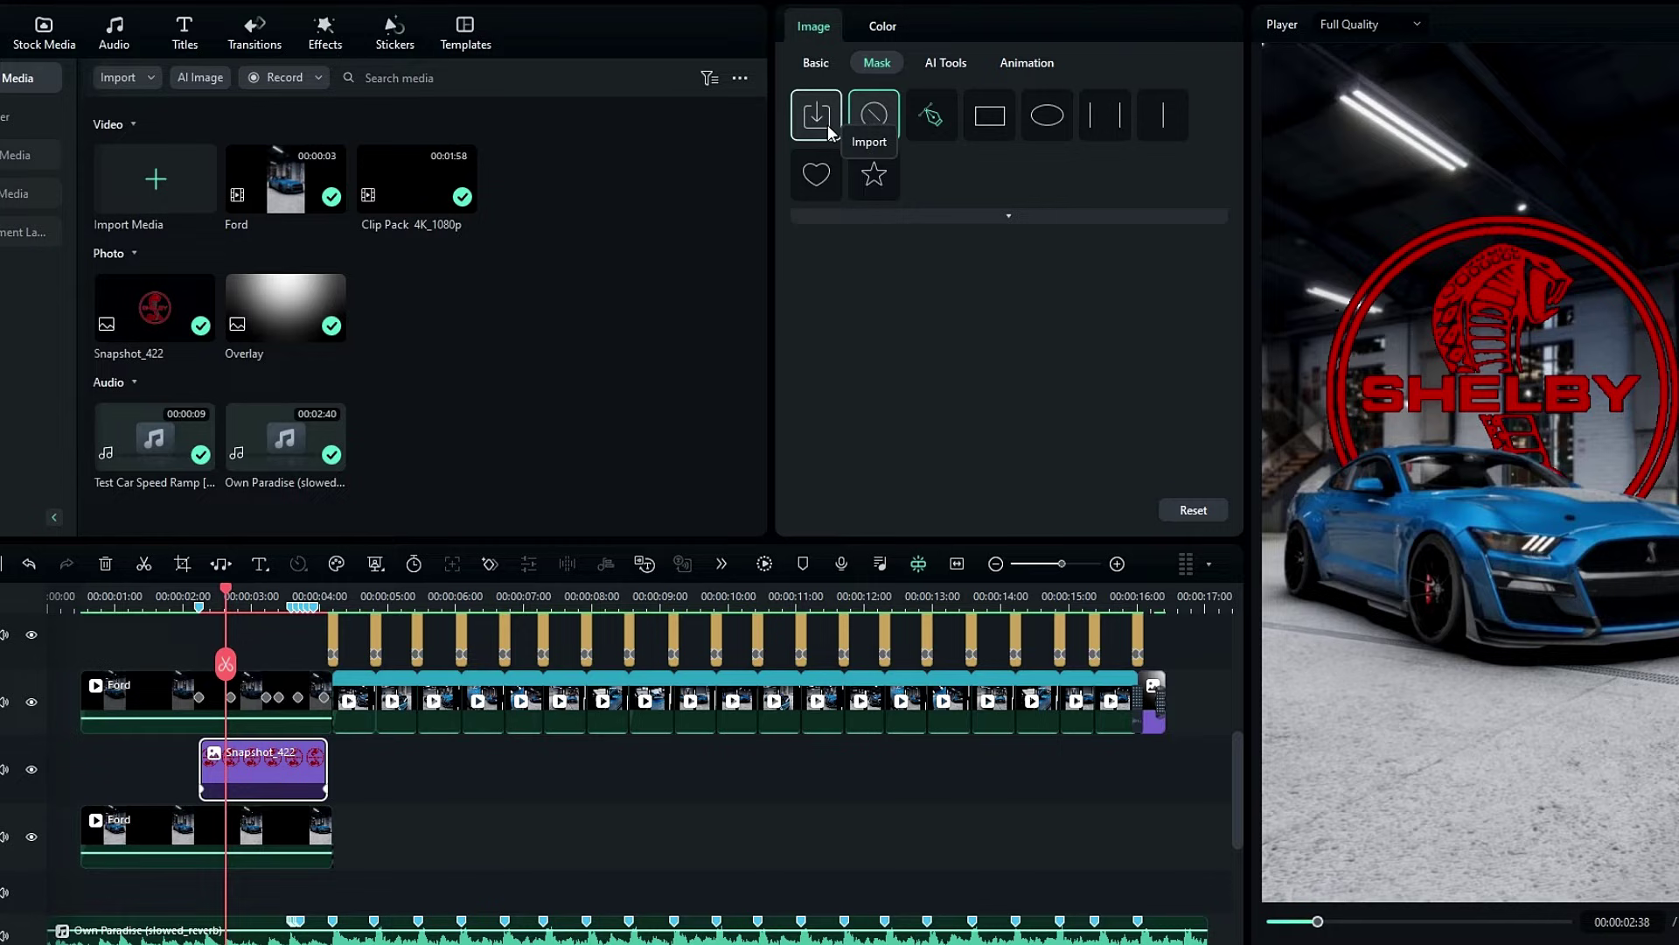
{"action": "left_click", "coordinate": [990, 119]}
{"action": "scroll", "coordinate": [971, 341], "scroll_direction": "down", "scroll_amount": 3}
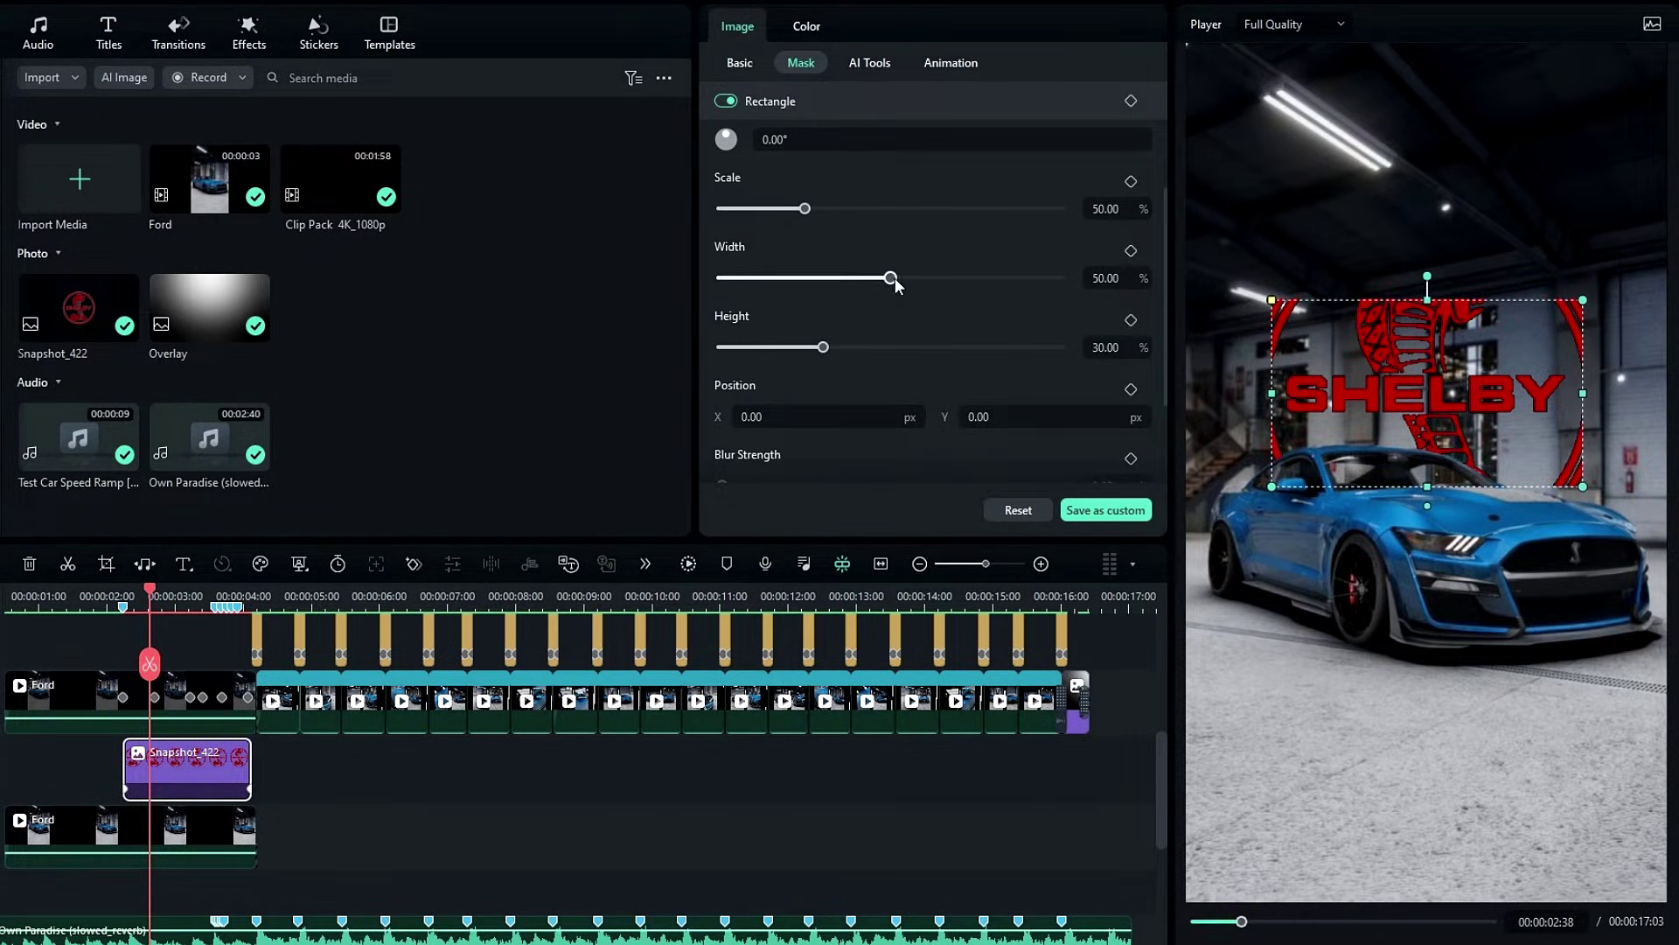
{"action": "left_click_drag", "start_coordinate": [891, 278], "coordinate": [982, 278]}
{"action": "scroll", "coordinate": [840, 337], "scroll_direction": "down", "scroll_amount": 2}
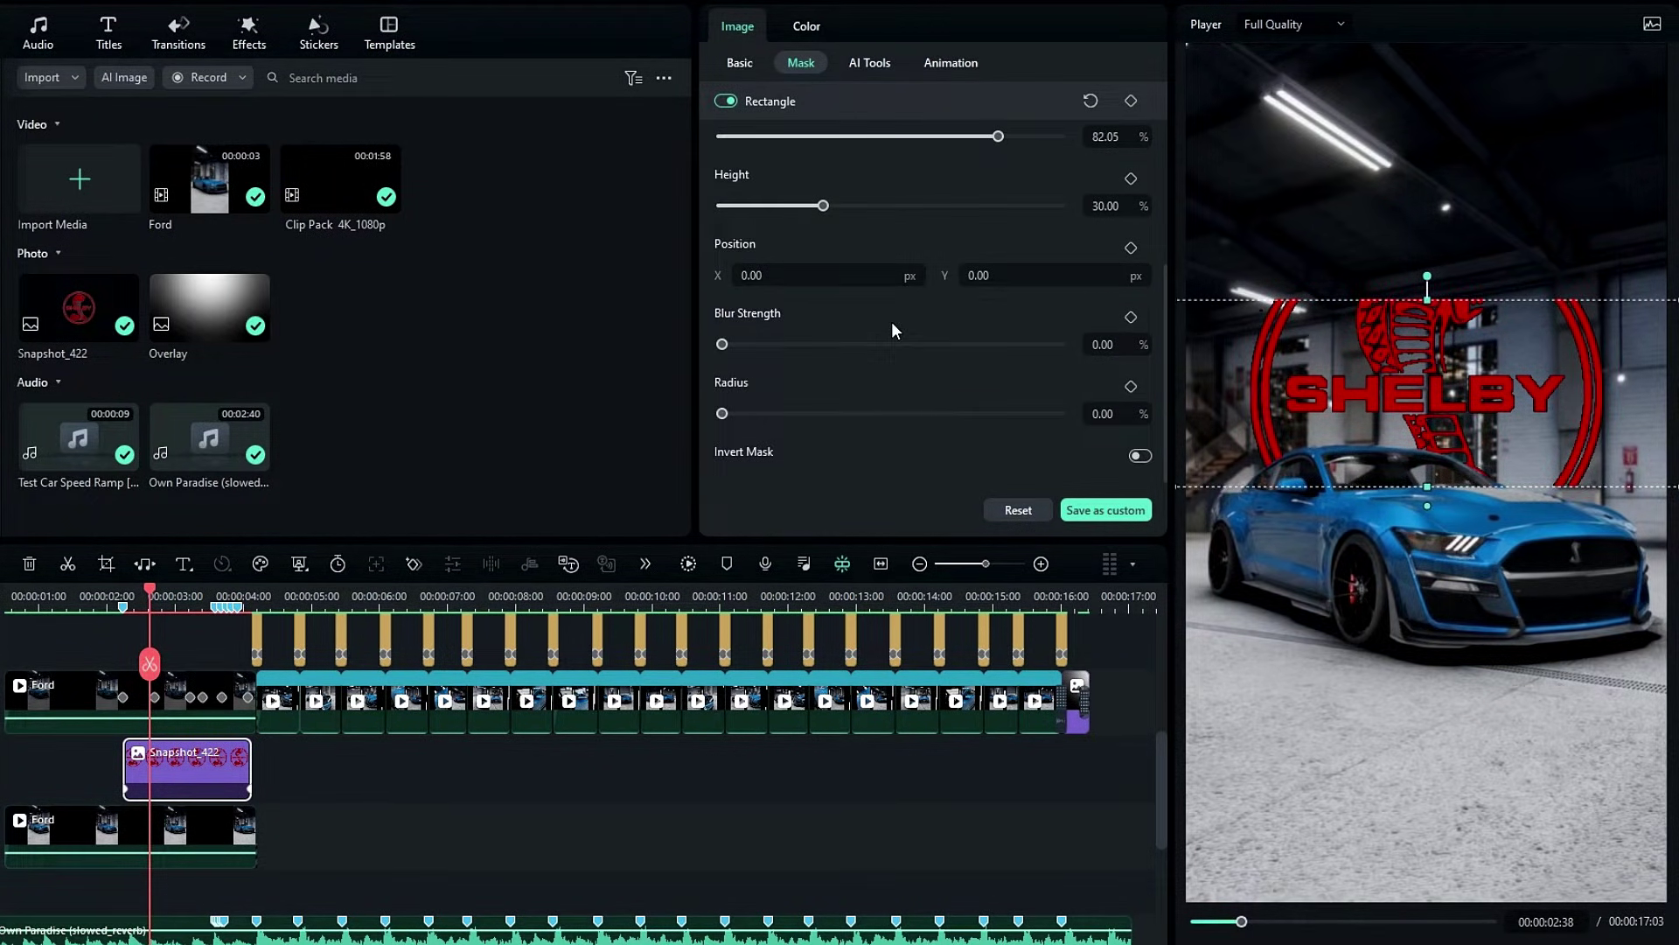
{"action": "left_click_drag", "start_coordinate": [747, 345], "coordinate": [851, 346]}
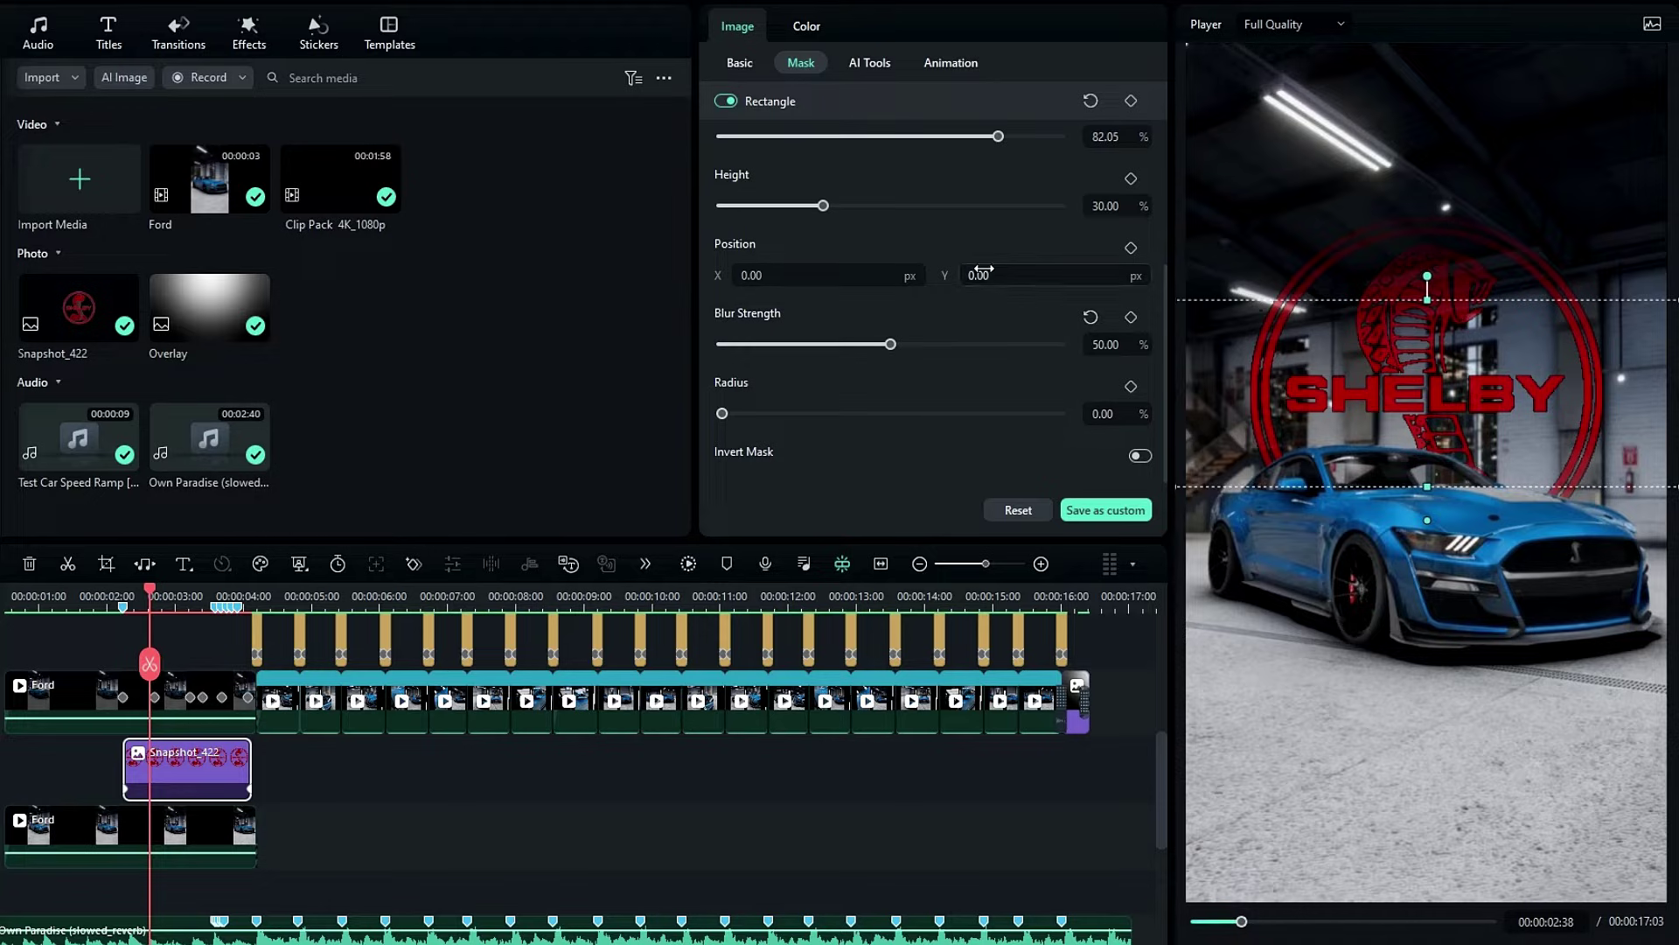
- Keyframe the Rectangle mask's Y position from -1515 px near the logo image's start to 2388 px toward its end
{"action": "left_click_drag", "start_coordinate": [984, 270], "coordinate": [709, 272]}
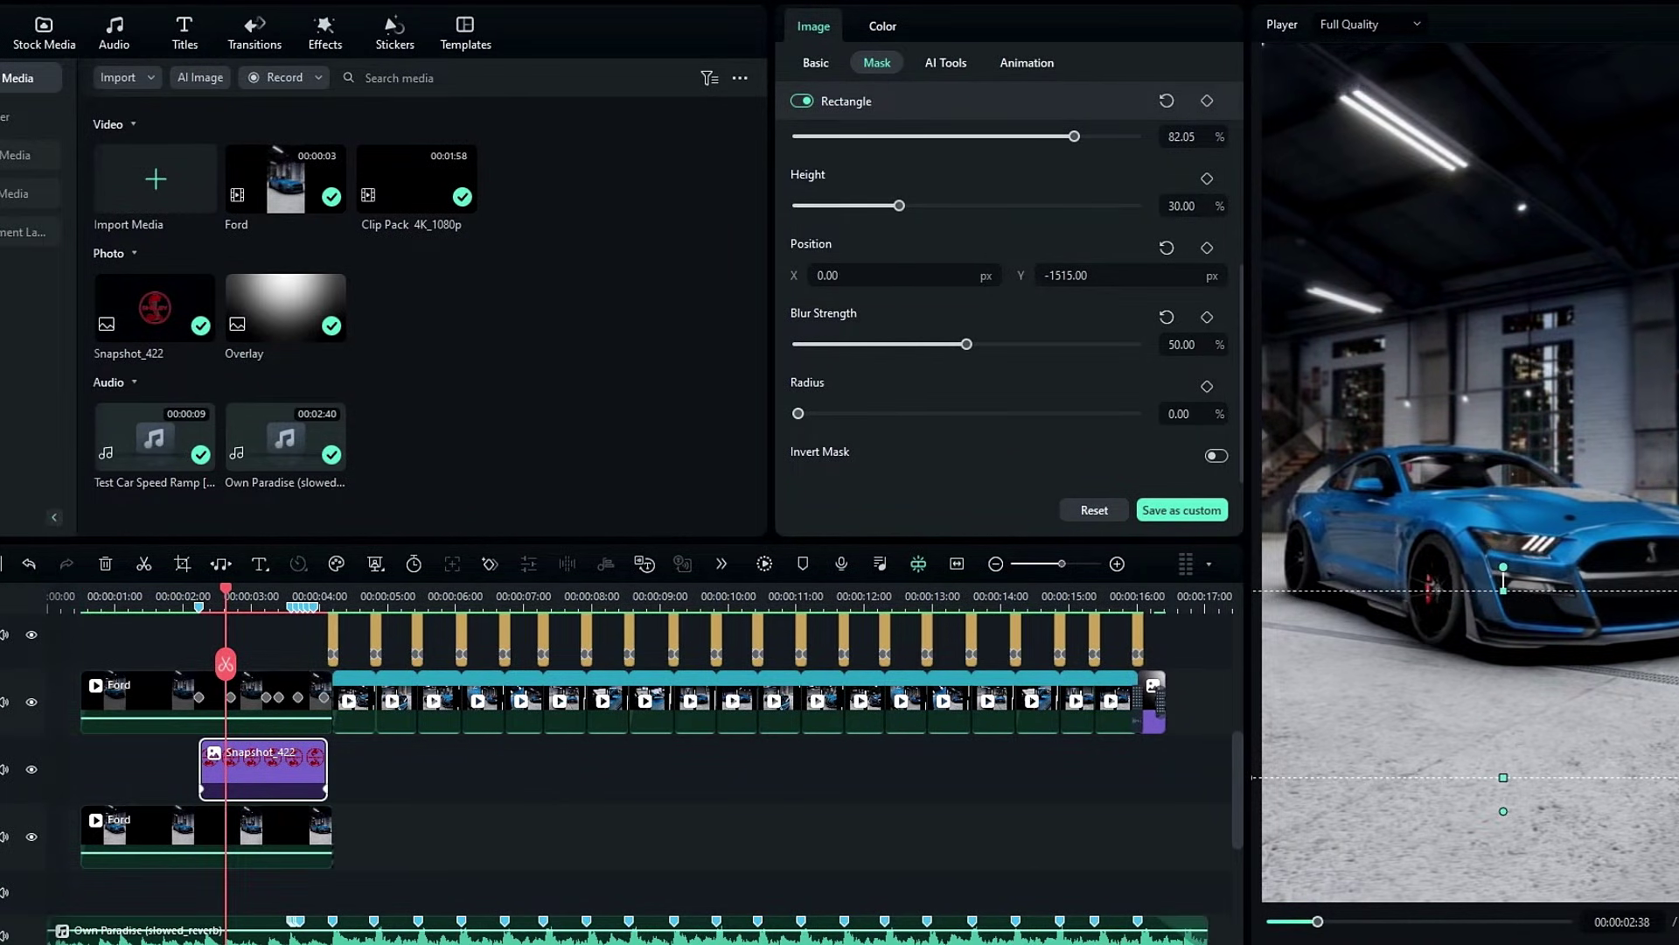
{"action": "left_click_drag", "start_coordinate": [223, 599], "coordinate": [208, 600]}
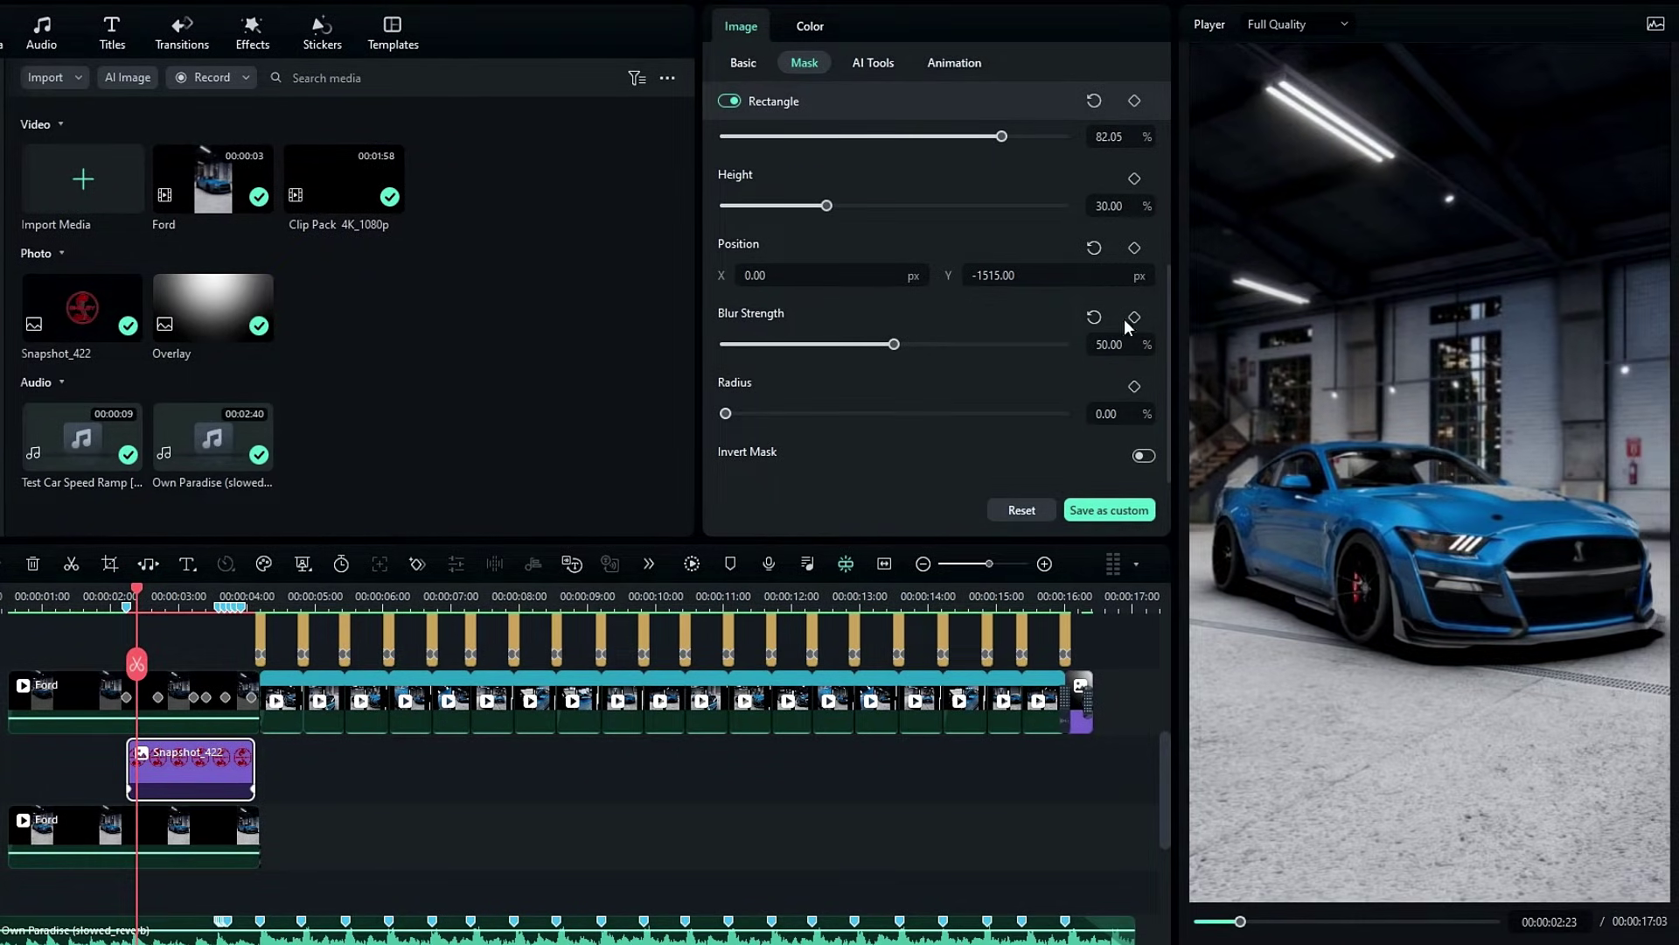
{"action": "left_click", "coordinate": [1135, 247]}
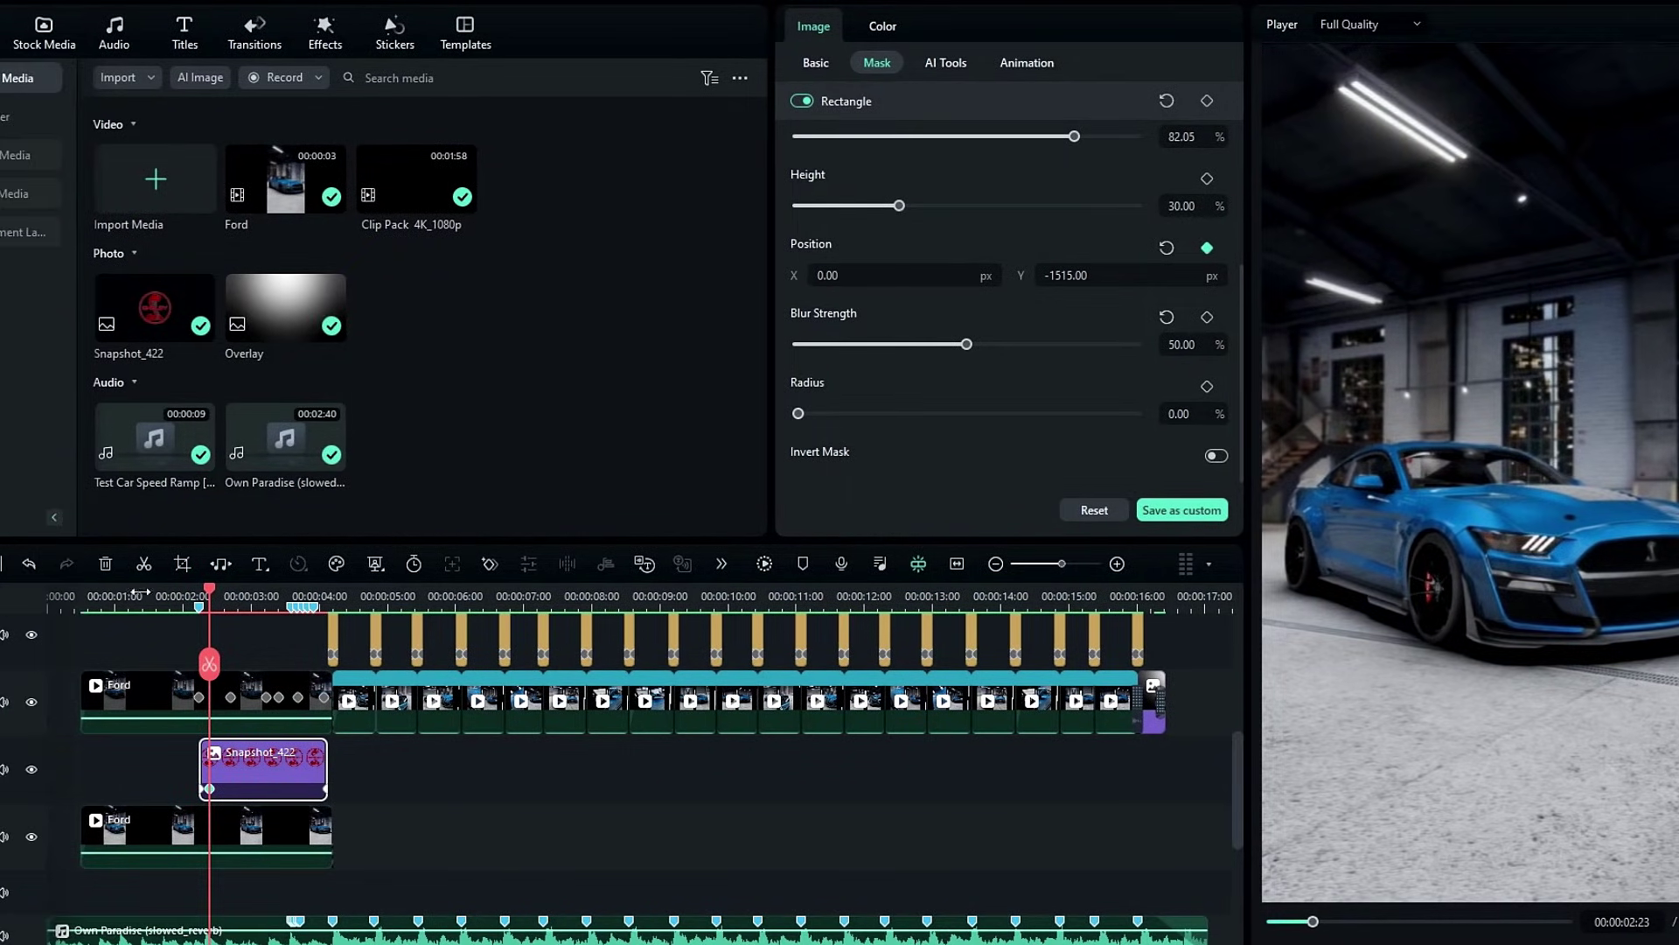
{"action": "left_click", "coordinate": [272, 599]}
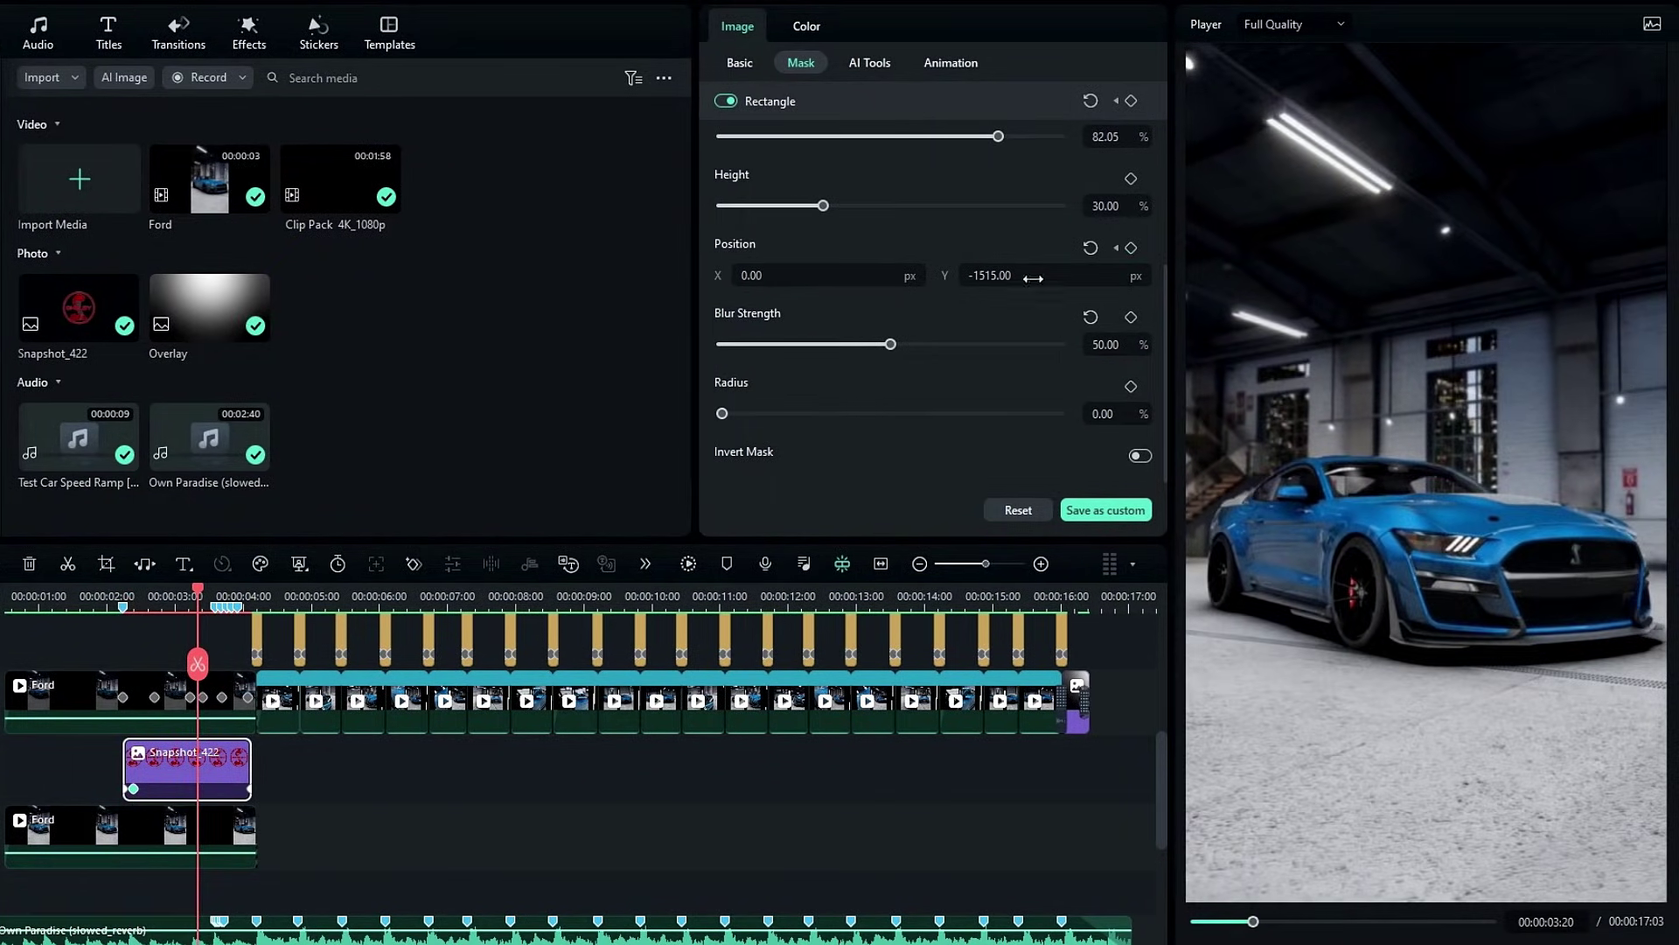
{"action": "left_click_drag", "start_coordinate": [990, 276], "coordinate": [1084, 275]}
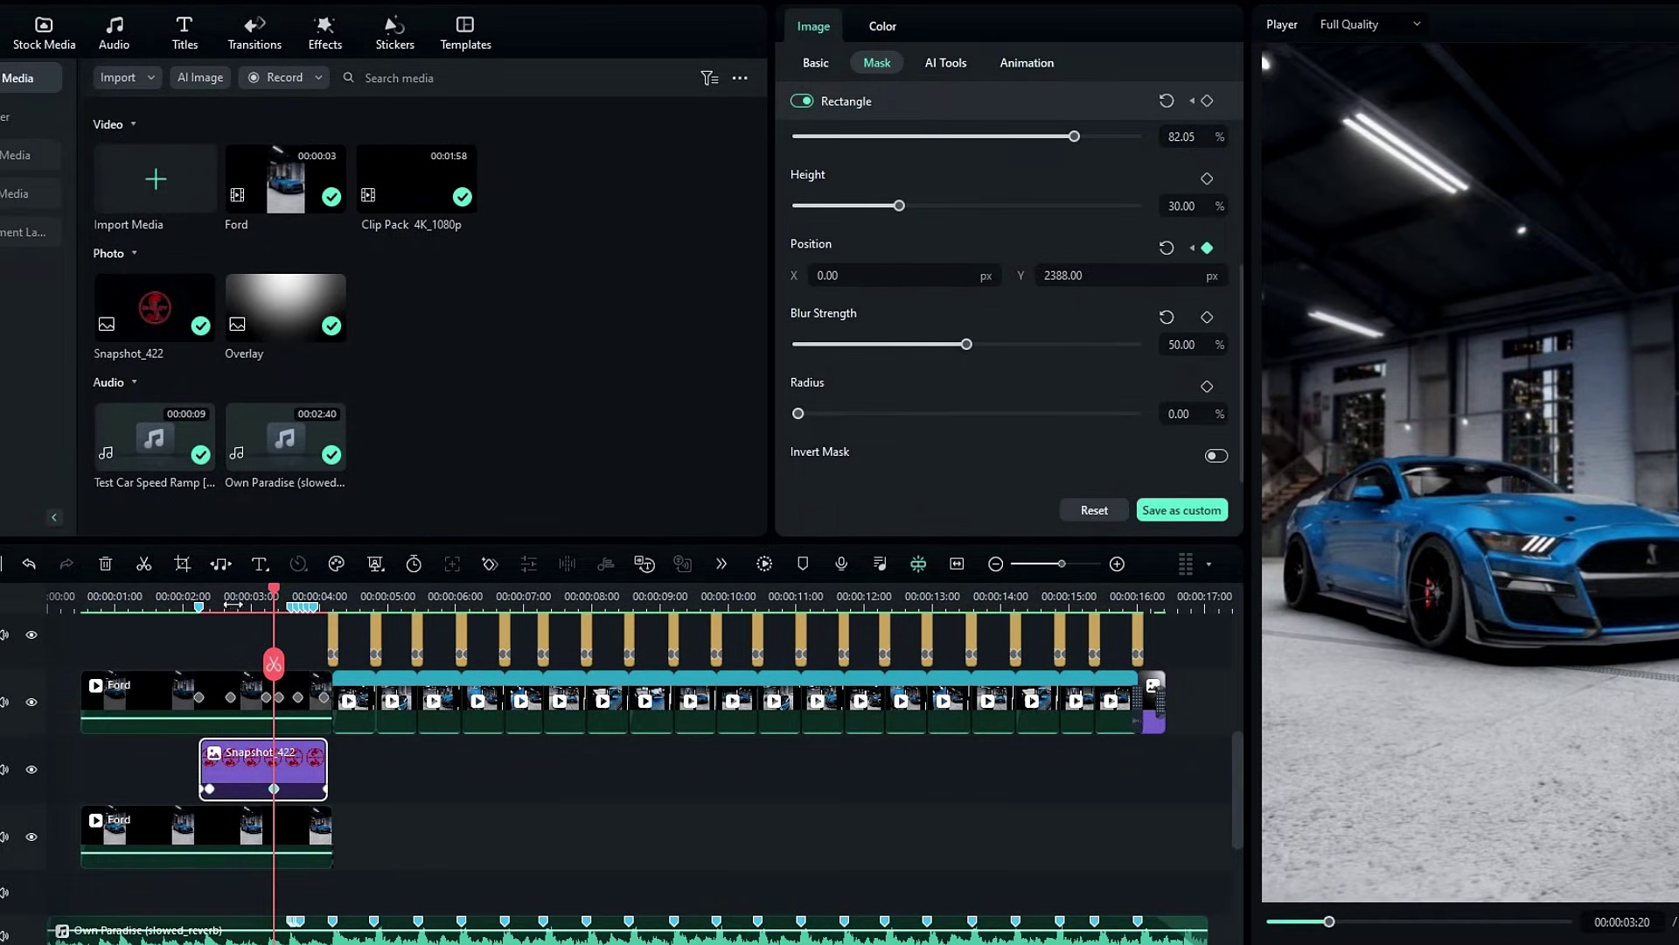
{"action": "scroll", "coordinate": [663, 632], "scroll_direction": "up", "scroll_amount": 3}
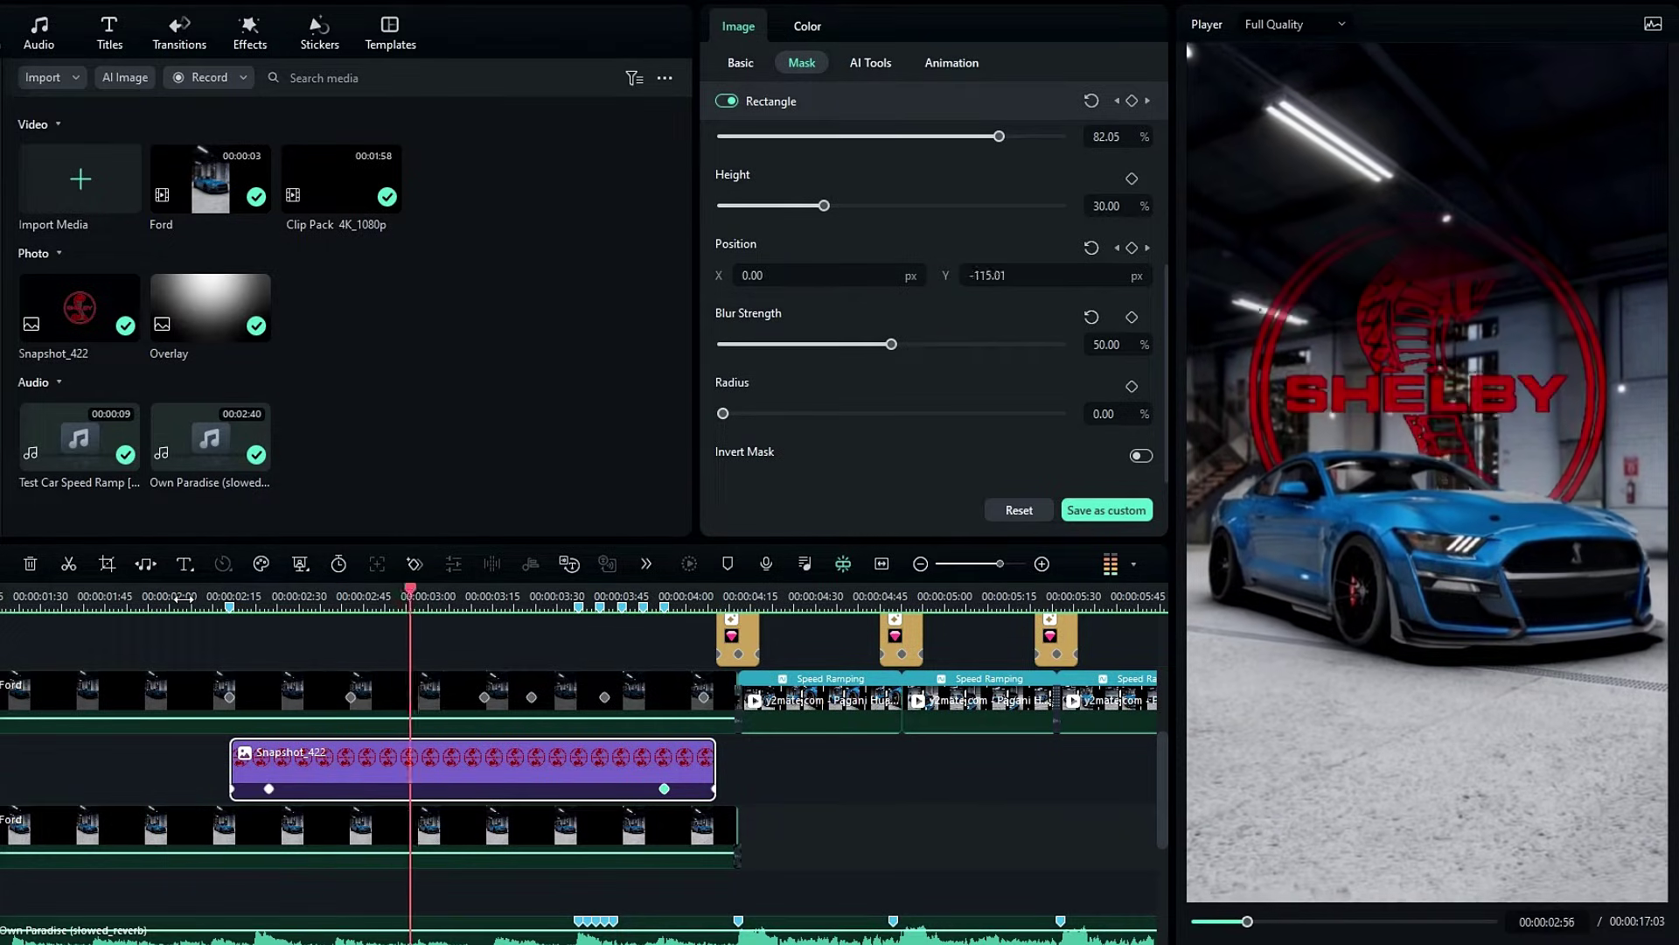
{"action": "left_click", "coordinate": [278, 595]}
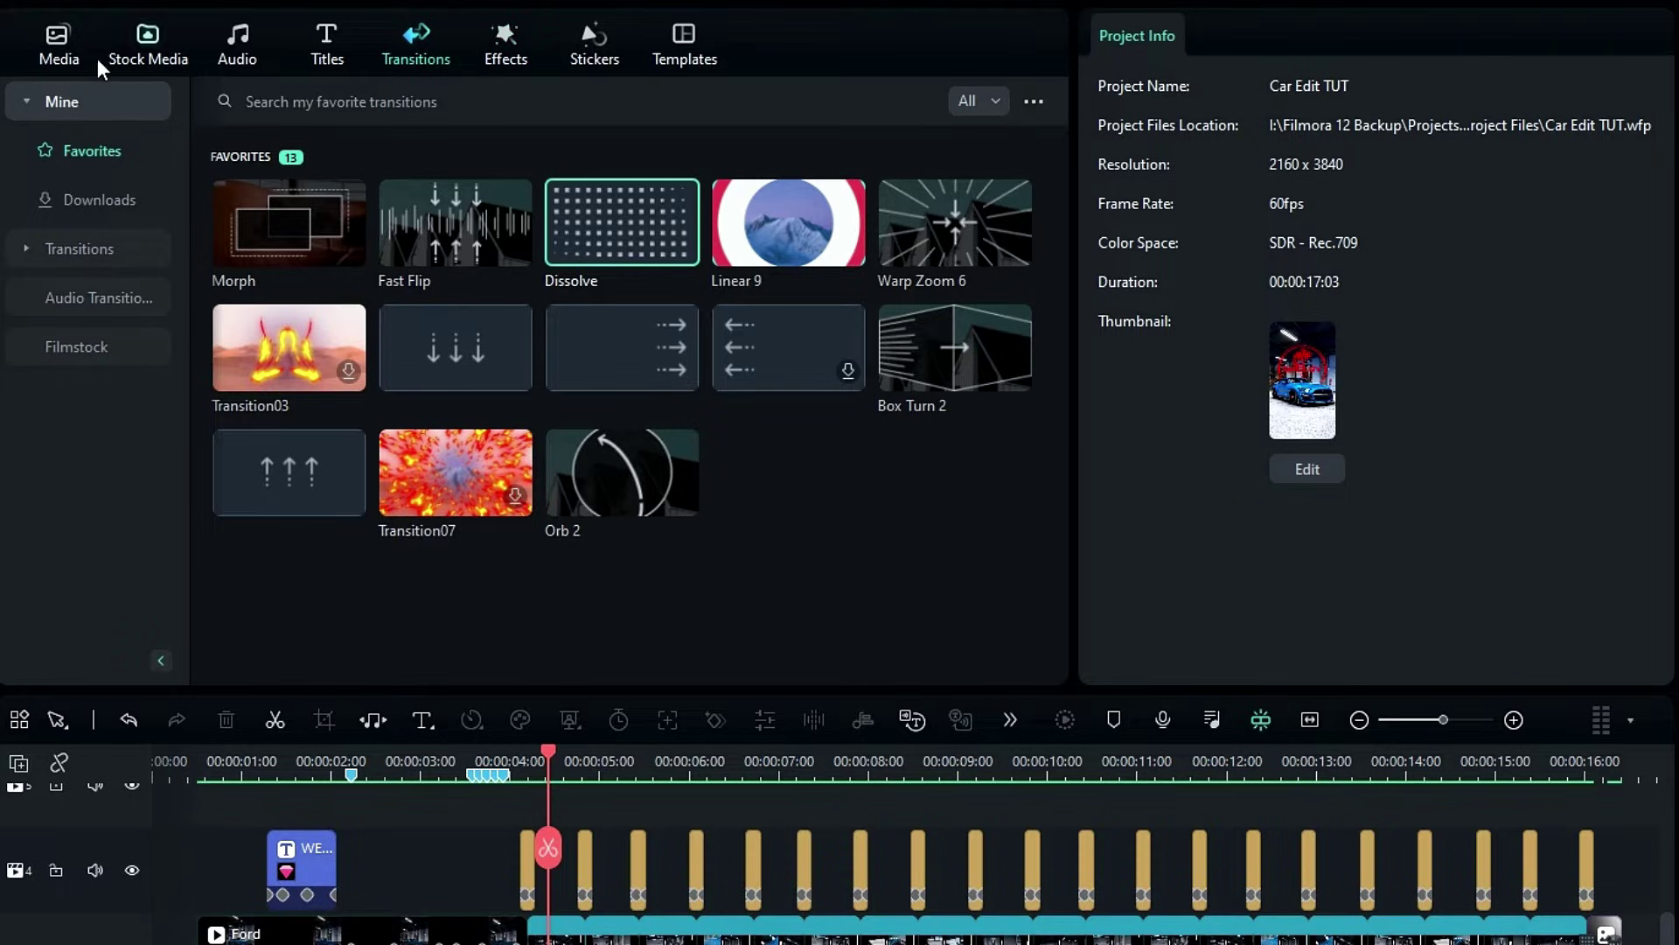
- Place an Adjustment Layer on video track 5 from the timeline's start and extend it to the end of the speed-ramped clips
{"action": "left_click", "coordinate": [94, 54]}
{"action": "left_click", "coordinate": [86, 298]}
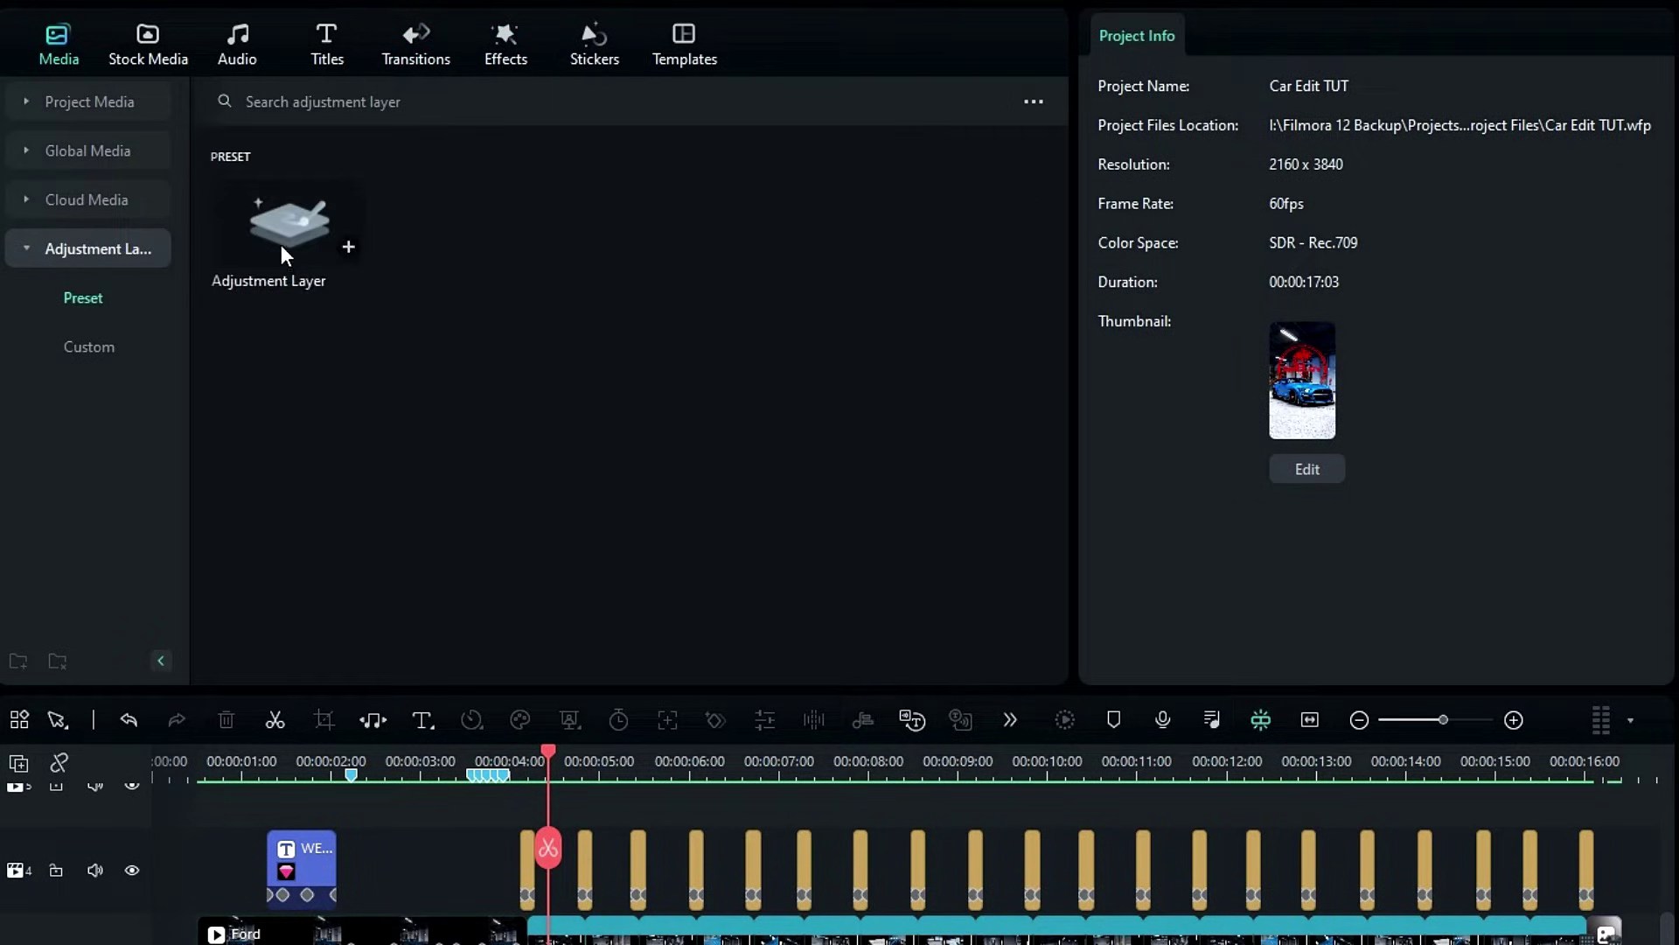
{"action": "left_click_drag", "start_coordinate": [281, 244], "coordinate": [165, 836]}
{"action": "left_click_drag", "start_coordinate": [144, 596], "coordinate": [140, 591]}
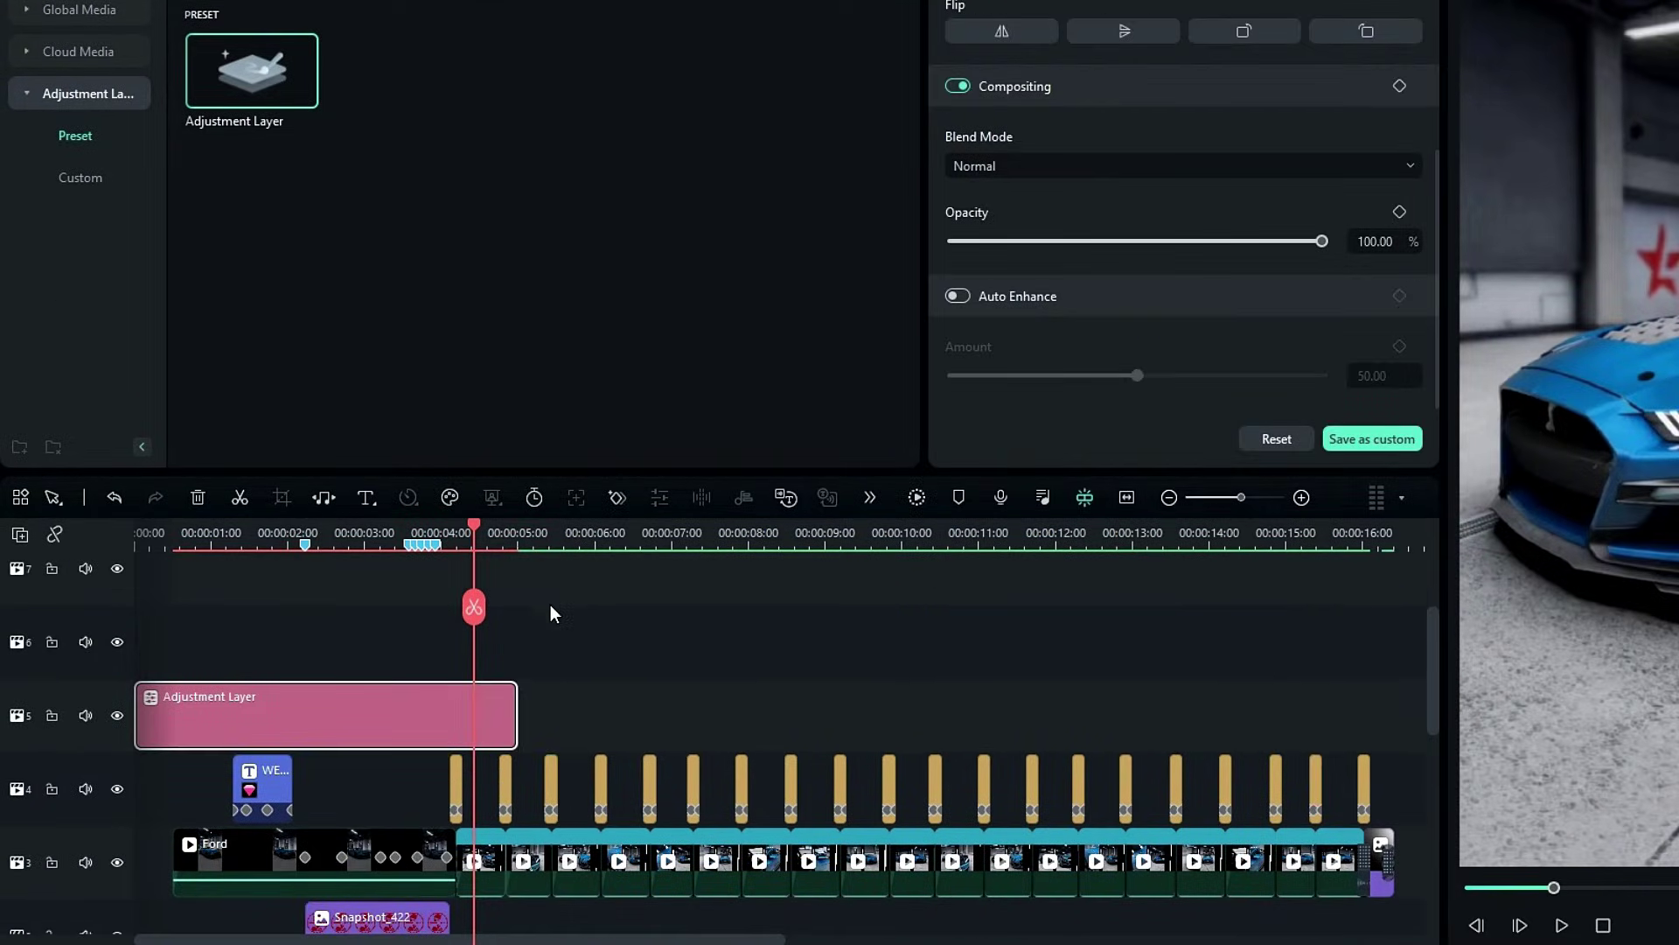
{"action": "left_click_drag", "start_coordinate": [513, 705], "coordinate": [1362, 705]}
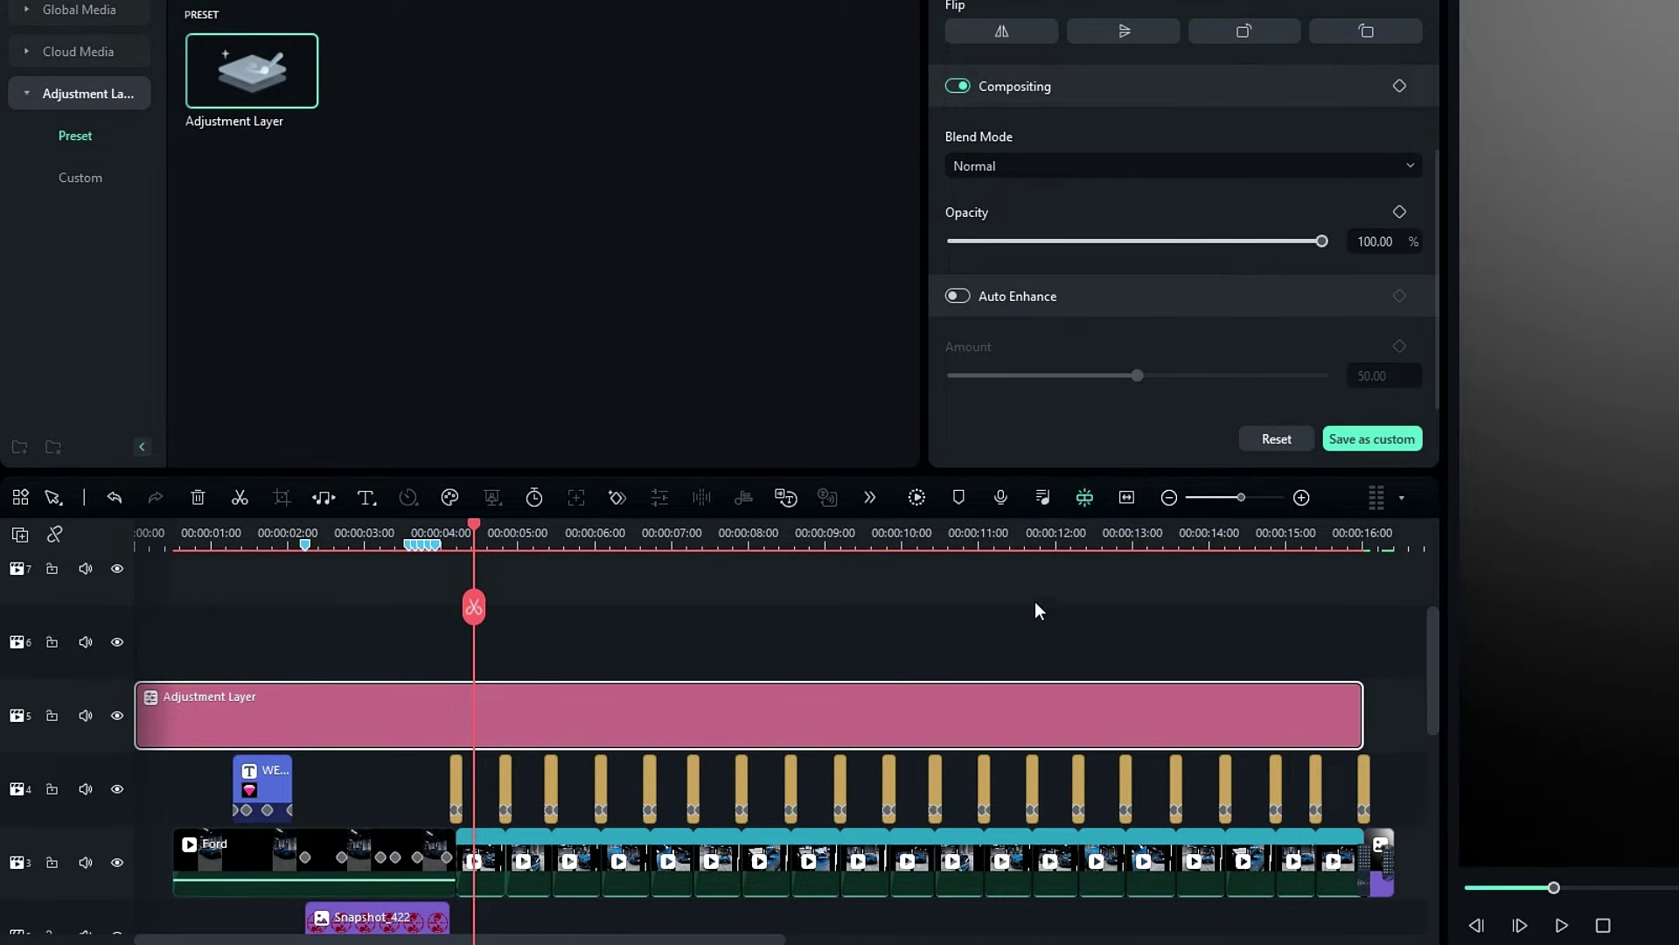
- Apply the Luma Sharp video effect to the Adjustment Layer
{"action": "scroll", "coordinate": [1035, 607], "scroll_direction": "down", "scroll_amount": 1}
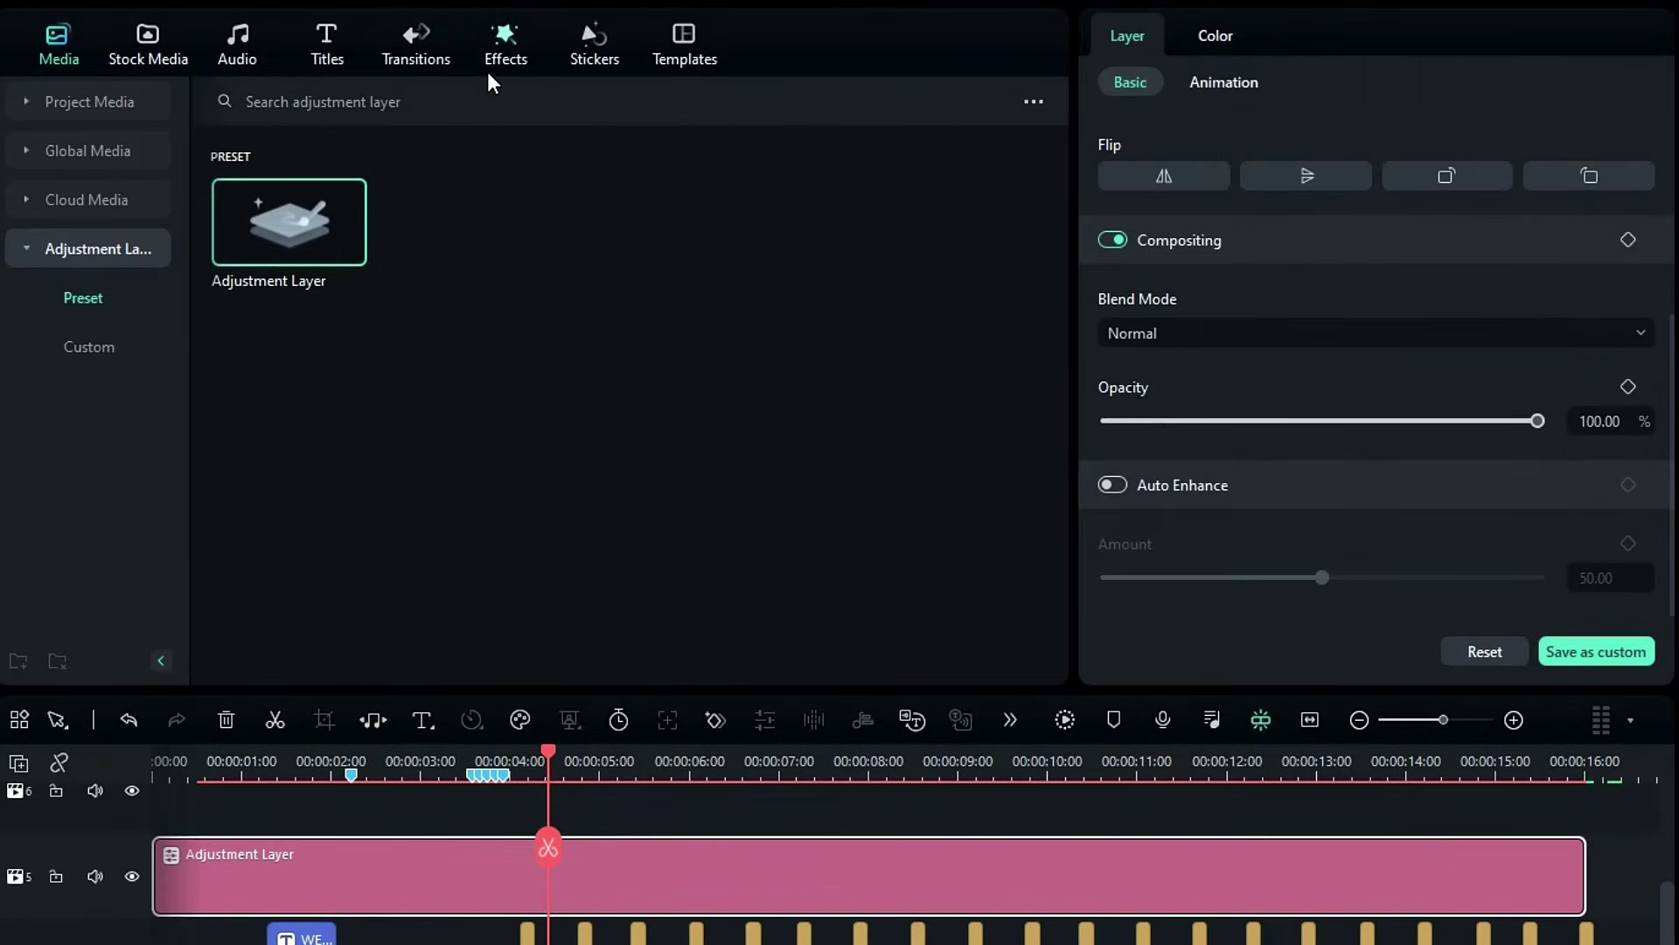
{"action": "left_click", "coordinate": [489, 60]}
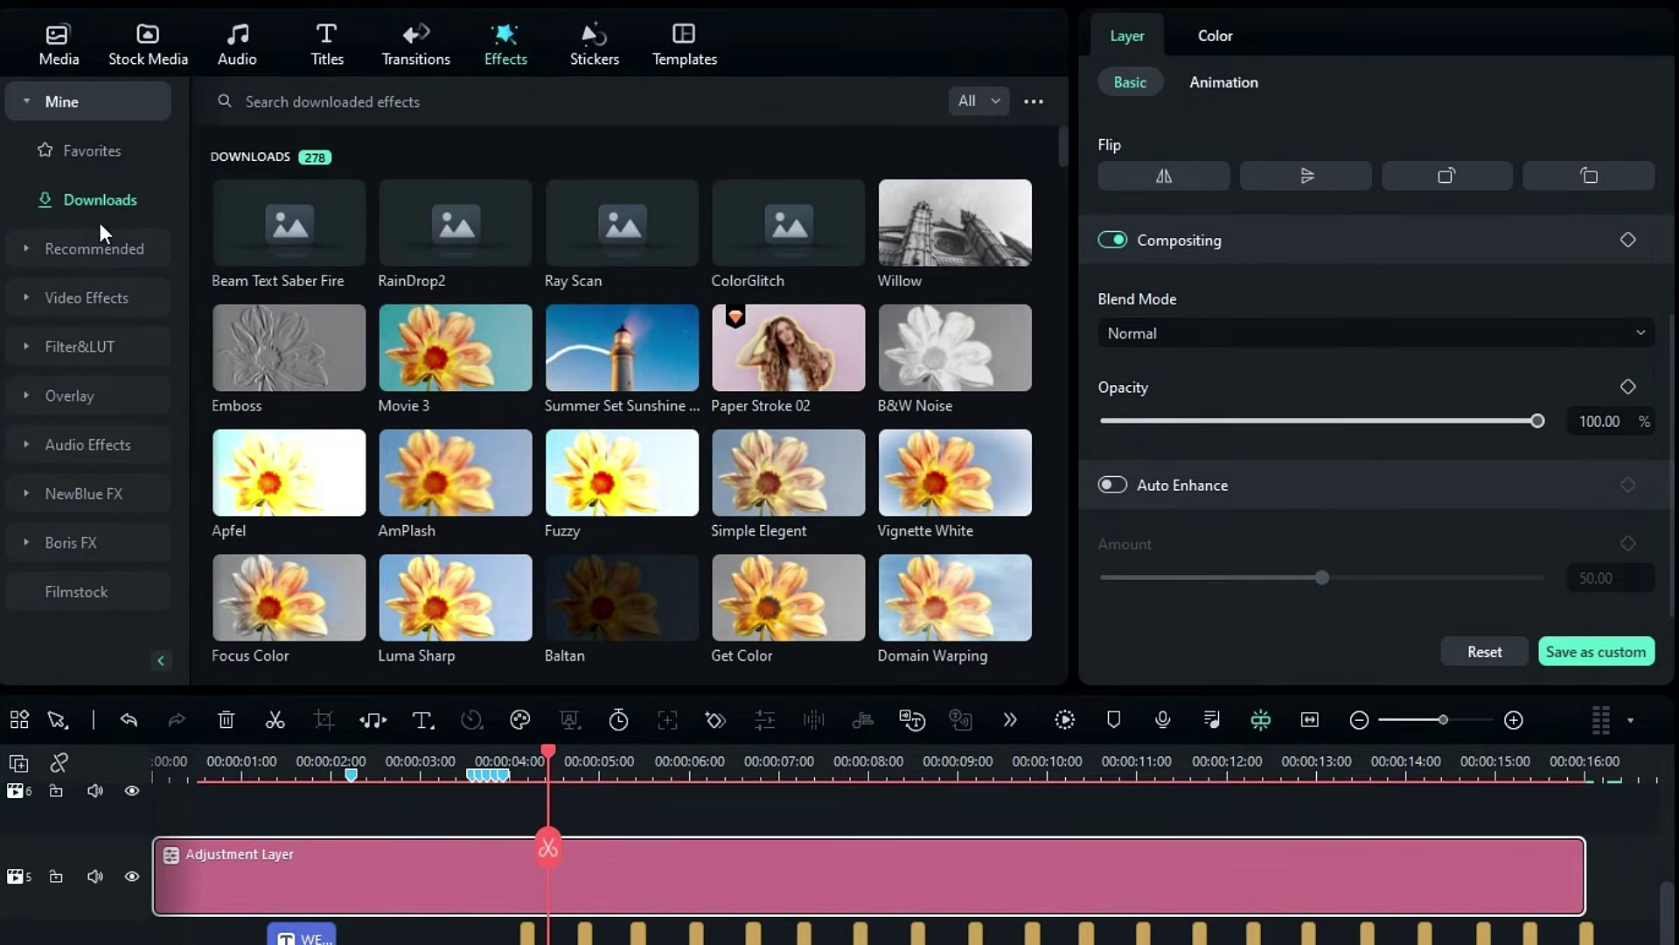
{"action": "left_click", "coordinate": [105, 297]}
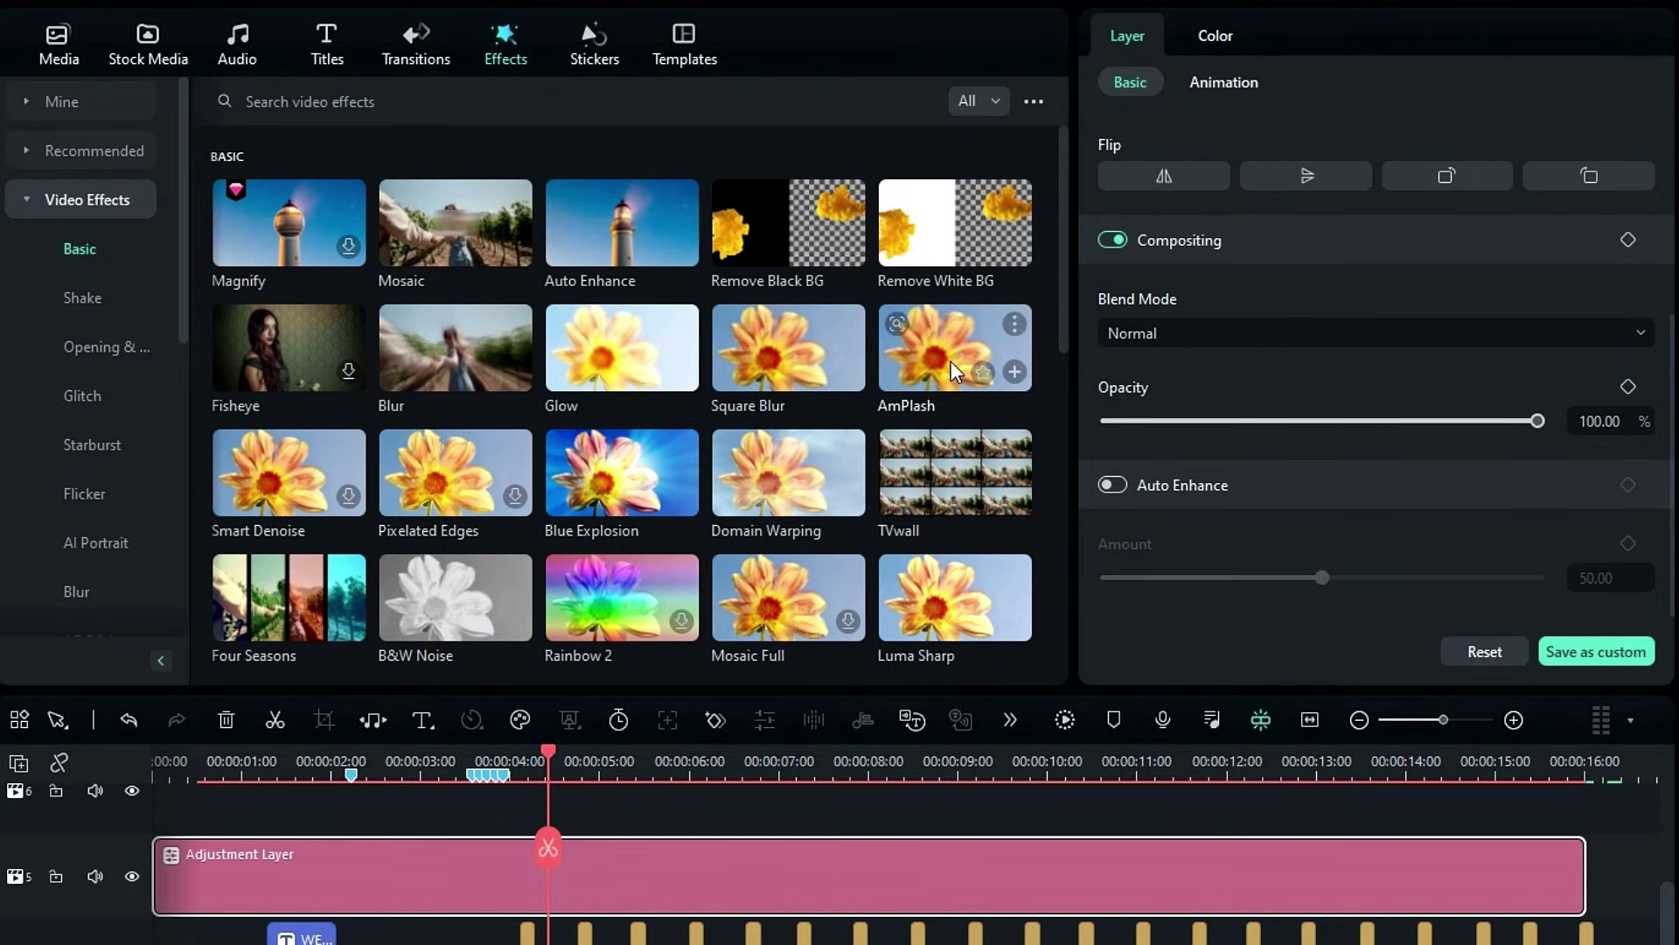
{"action": "scroll", "coordinate": [977, 332], "scroll_direction": "down", "scroll_amount": 3}
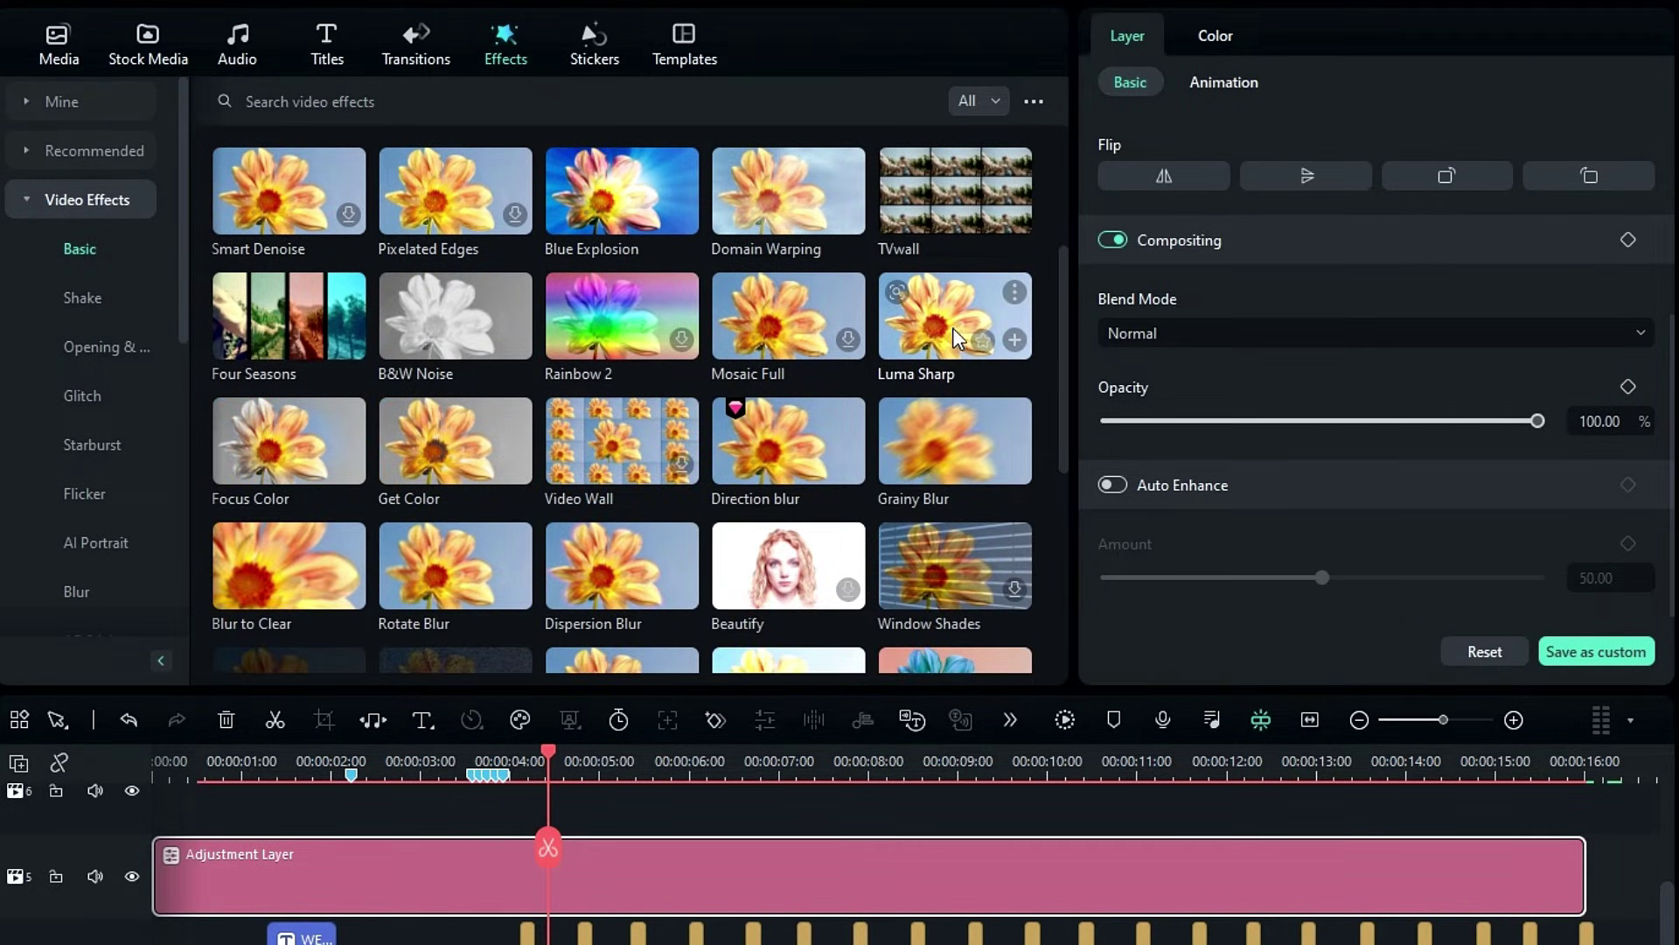
{"action": "left_click_drag", "start_coordinate": [927, 297], "coordinate": [696, 868]}
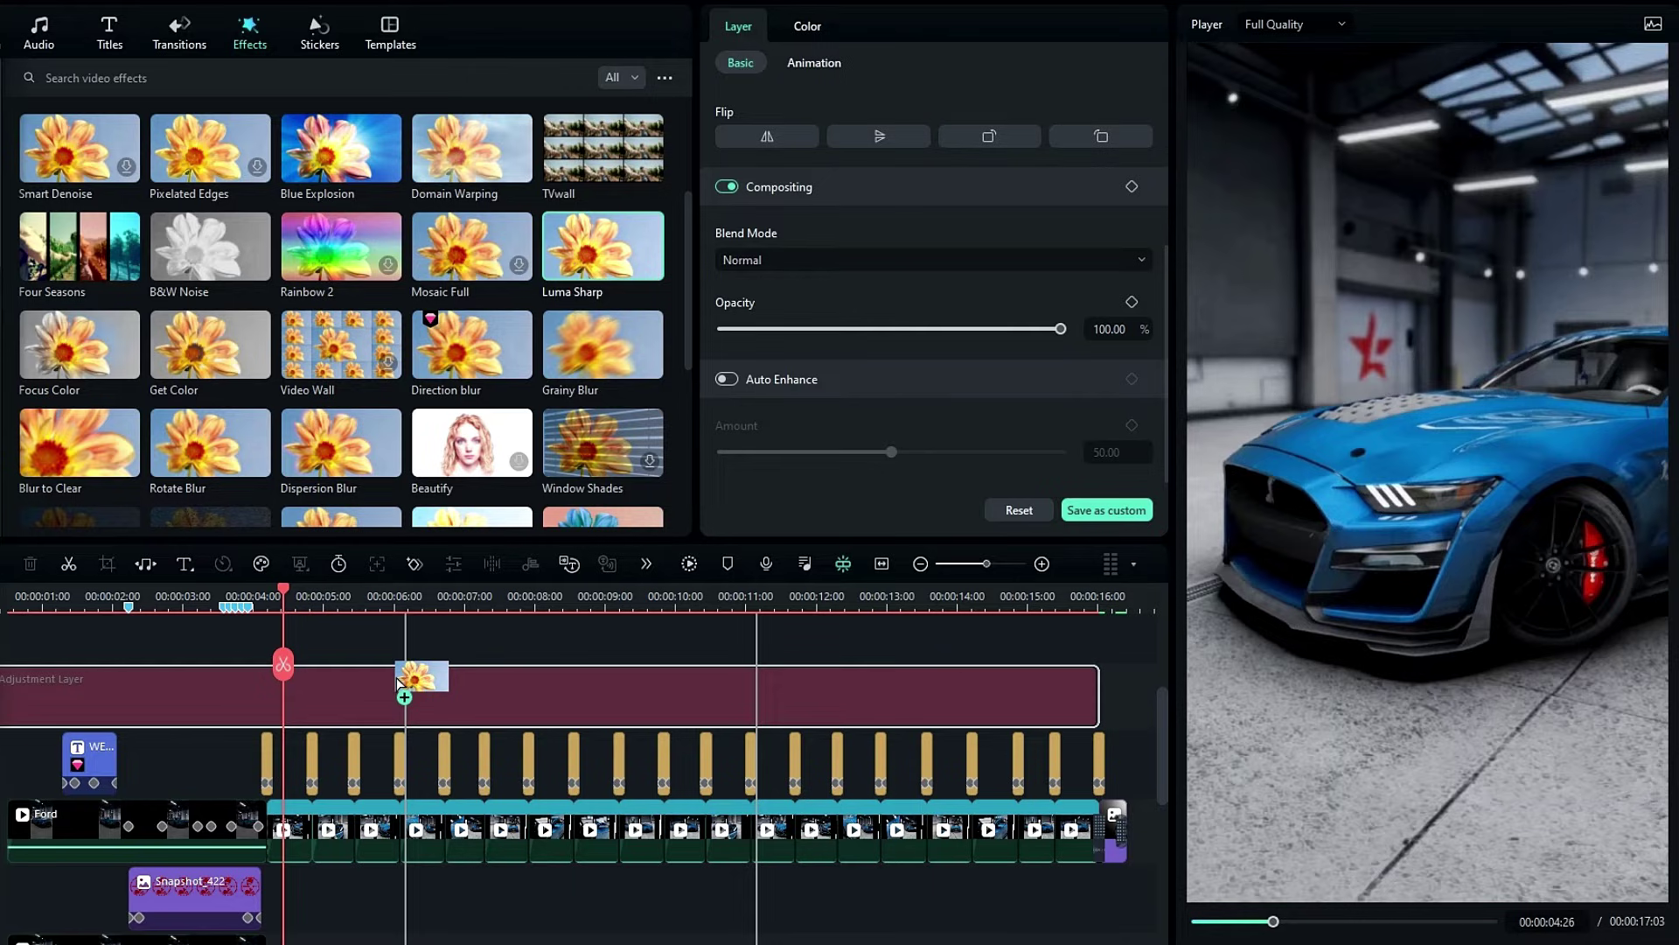
{"action": "left_click_drag", "start_coordinate": [399, 682], "coordinate": [398, 684]}
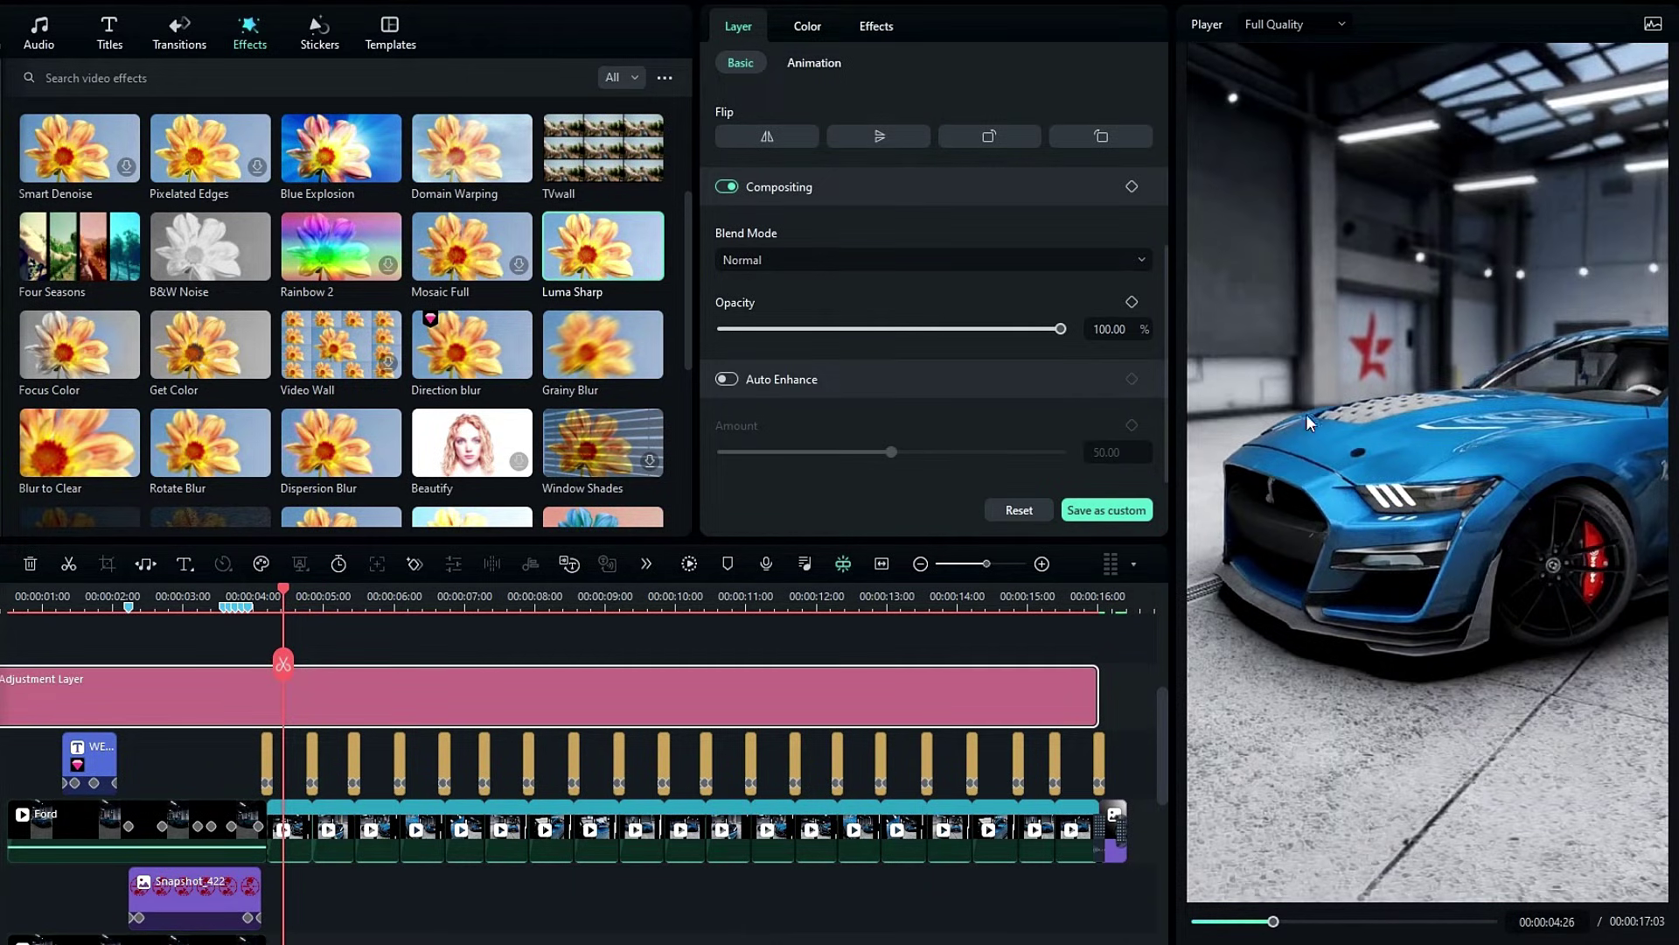
- Open the Adjustment Layer's effect settings and check the Luma Sharp opacity and intensity
{"action": "left_click", "coordinate": [877, 26]}
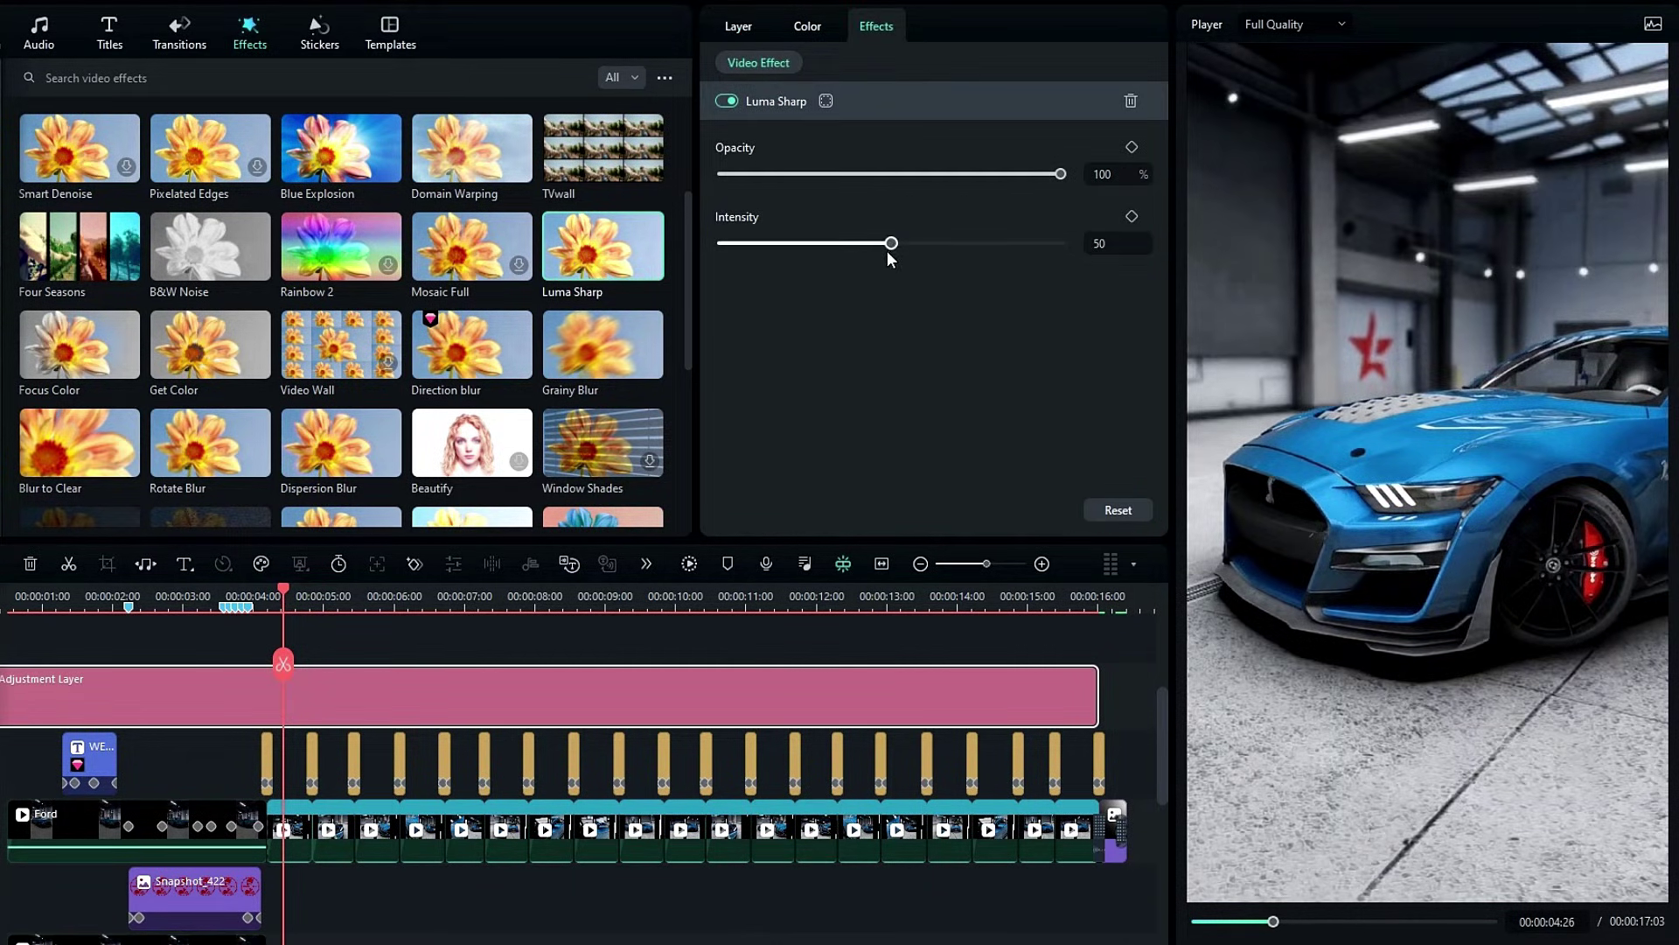
{"action": "left_click_drag", "start_coordinate": [910, 250], "coordinate": [823, 219]}
{"action": "left_click", "coordinate": [1092, 216]}
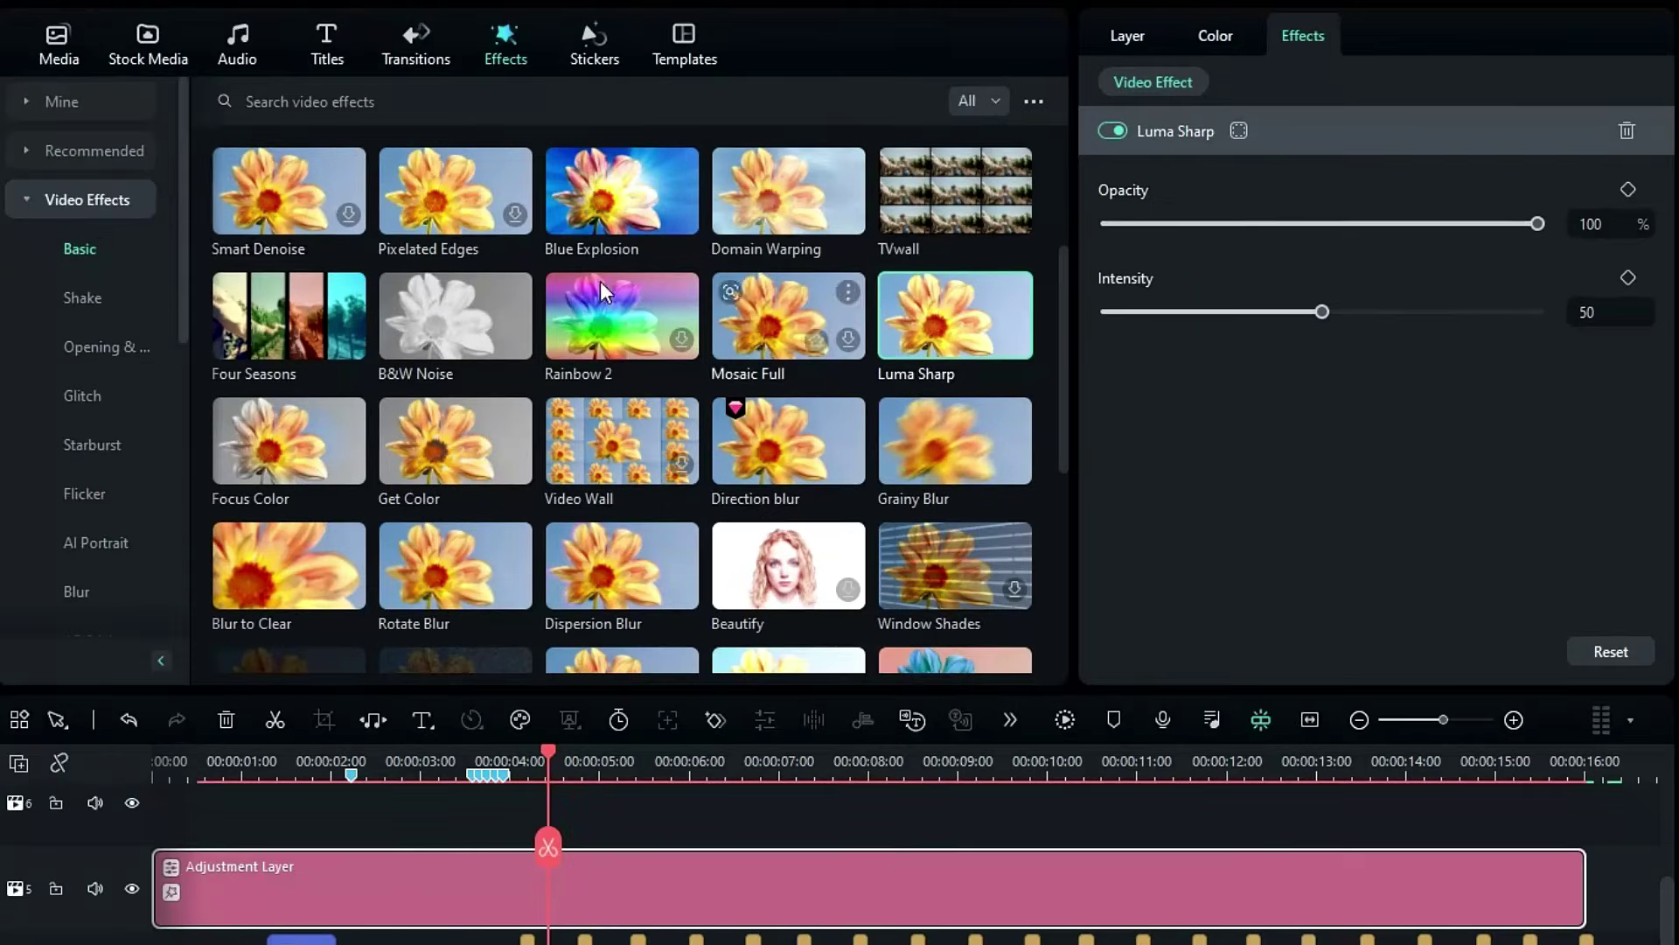
- Apply the Dual Booster effect from the NewBlue FX Essentials collection to the Adjustment Layer
{"action": "left_click", "coordinate": [44, 196]}
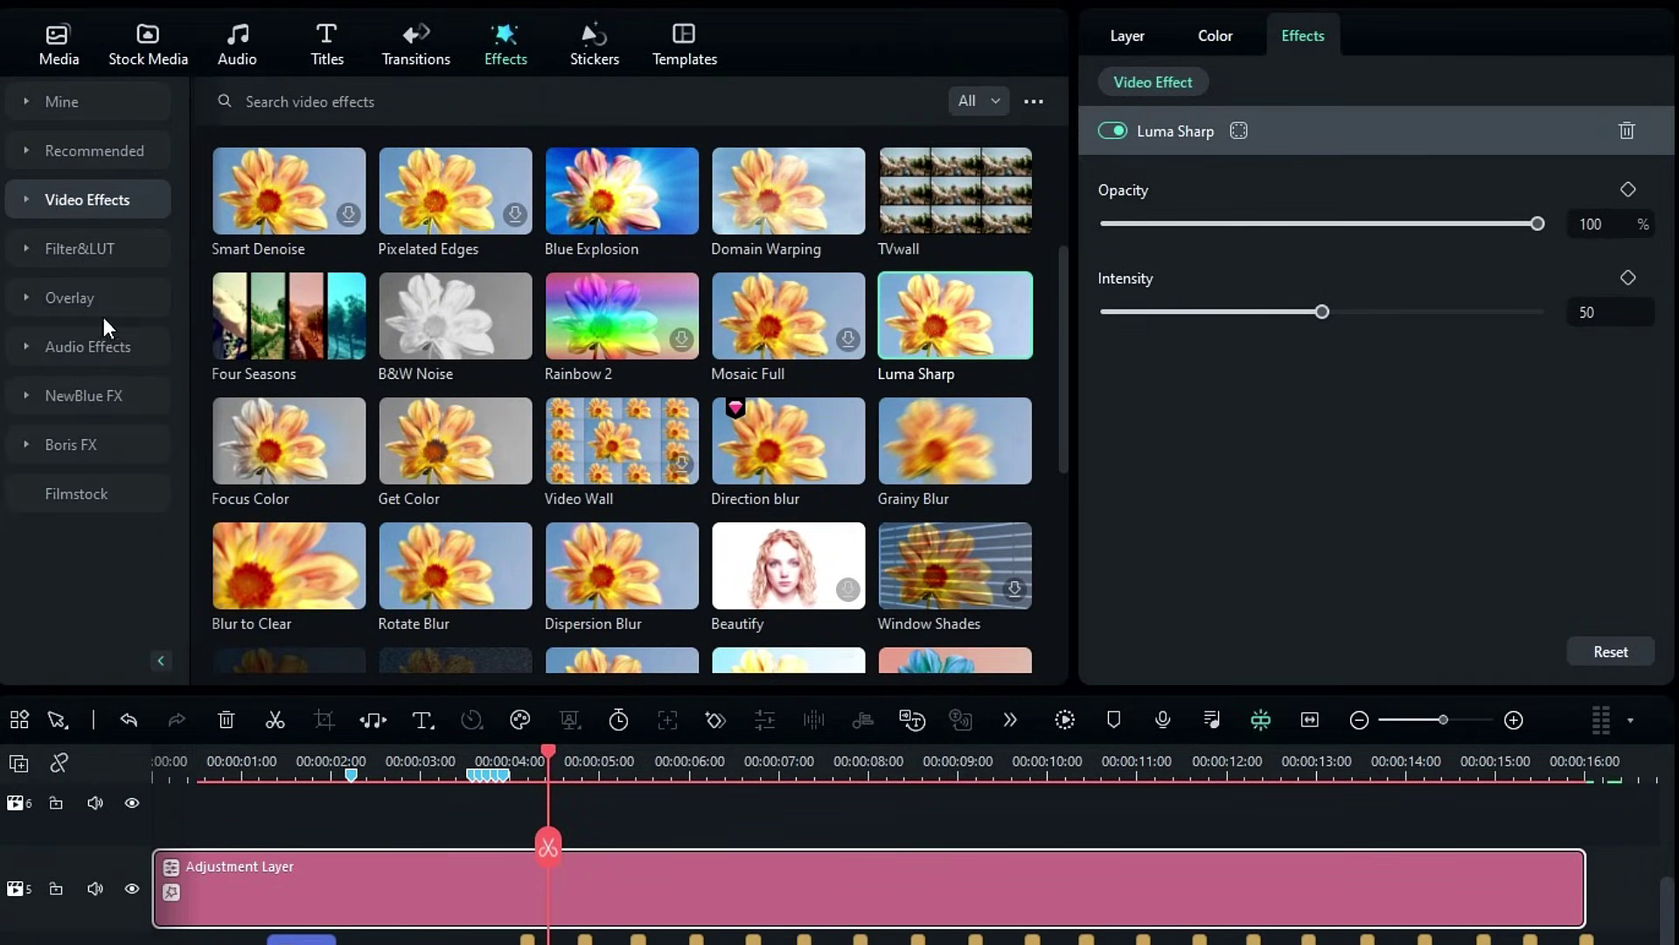
{"action": "left_click", "coordinate": [91, 402]}
{"action": "left_click", "coordinate": [102, 579]}
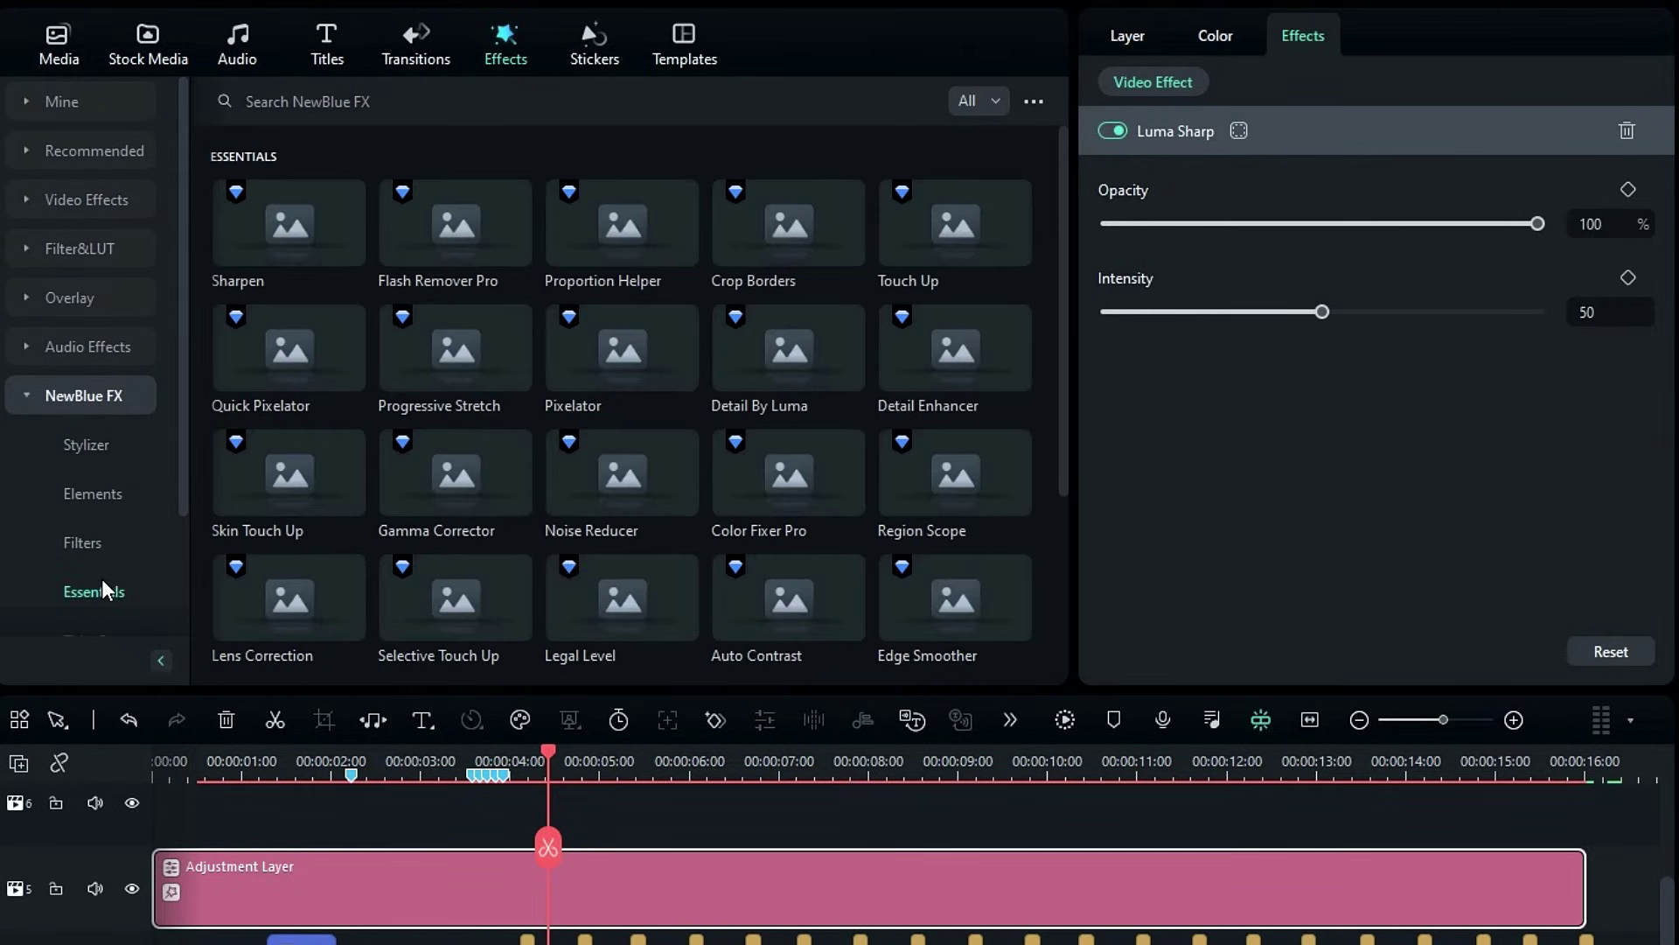
{"action": "scroll", "coordinate": [502, 406], "scroll_direction": "down", "scroll_amount": 3}
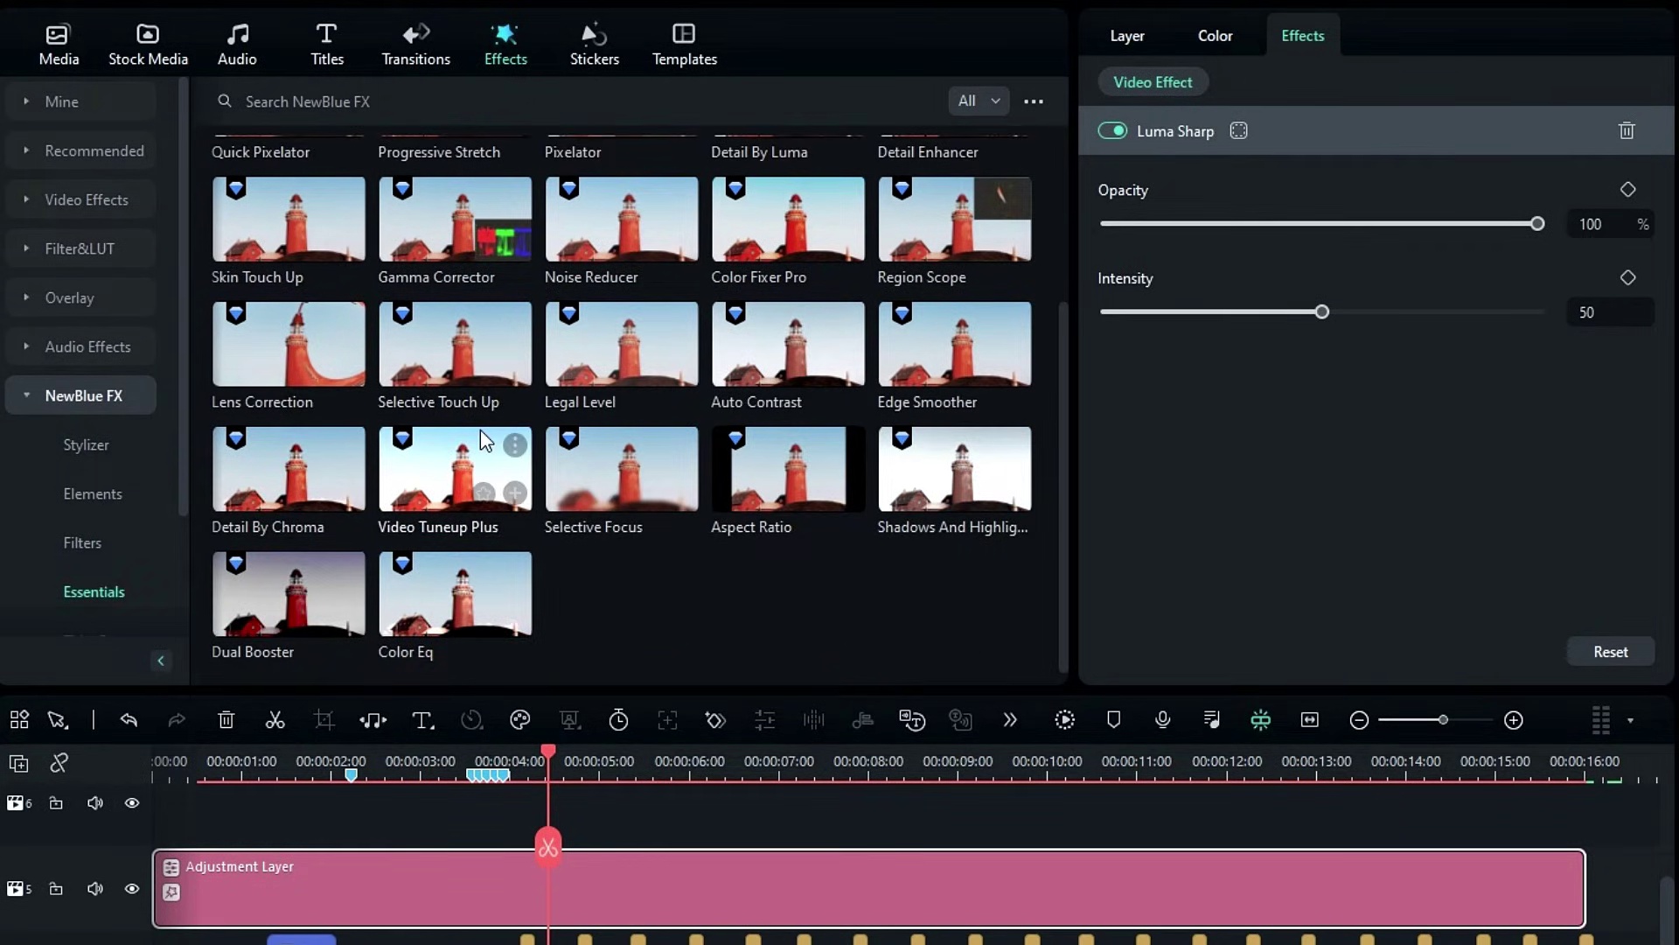
{"action": "left_click_drag", "start_coordinate": [294, 600], "coordinate": [414, 882]}
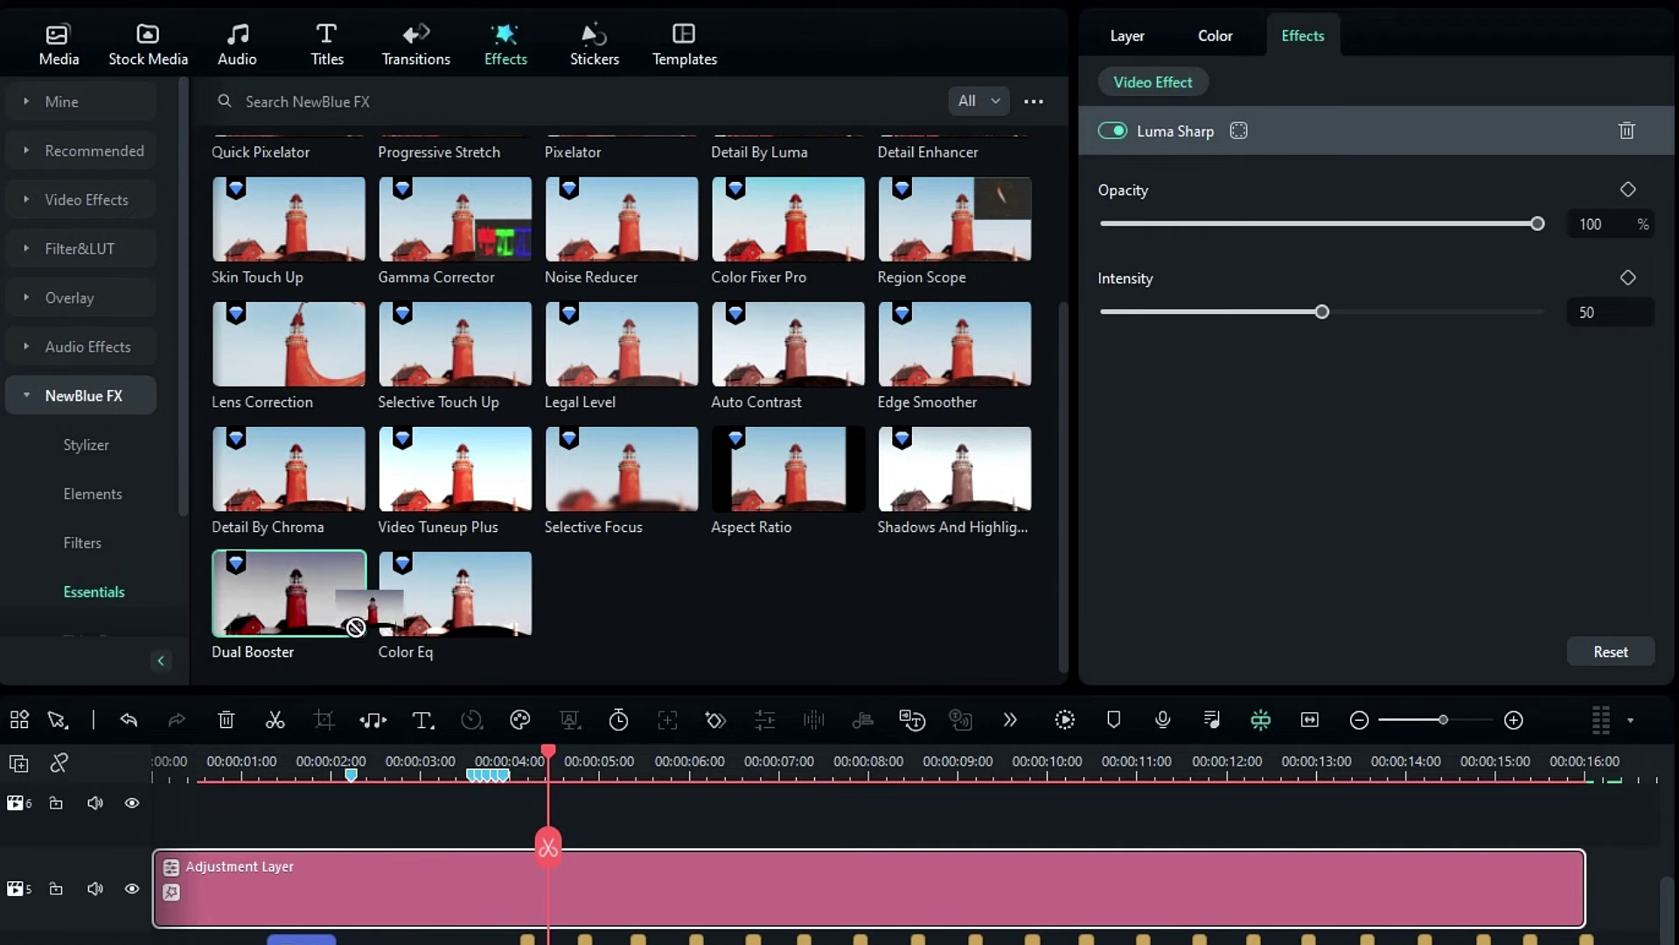
{"action": "left_click_drag", "start_coordinate": [177, 690], "coordinate": [178, 691]}
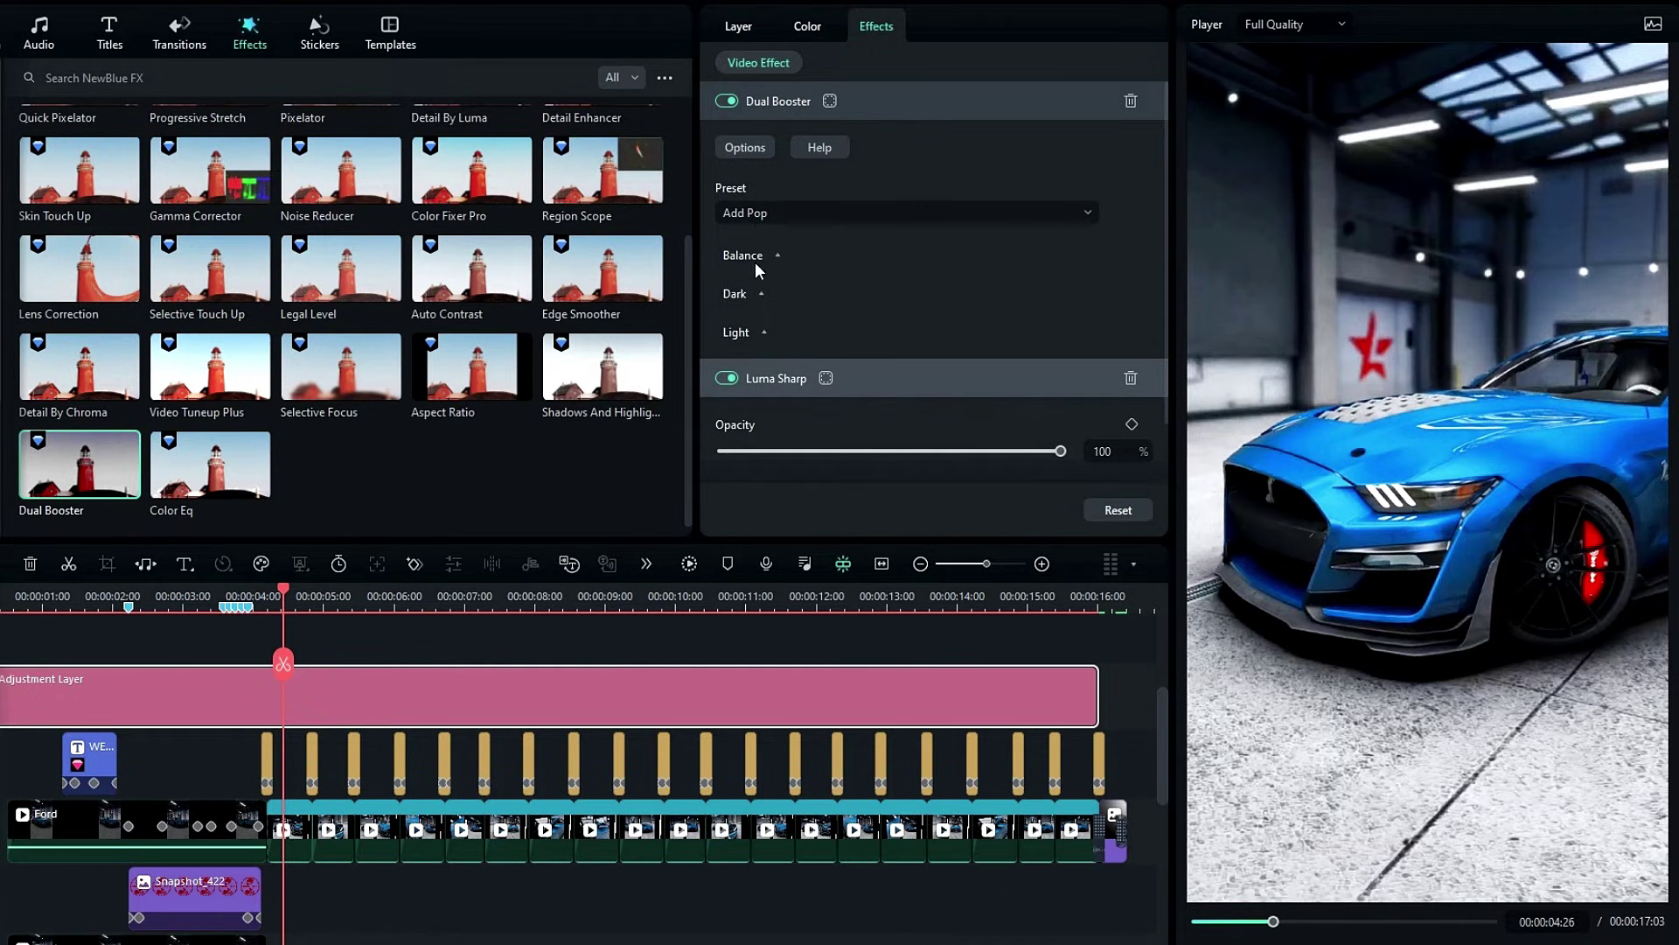
- Set the Dual Booster's Color to 100 for both the Dark and Light ranges
{"action": "left_click", "coordinate": [762, 293]}
{"action": "scroll", "coordinate": [963, 280], "scroll_direction": "down", "scroll_amount": 1}
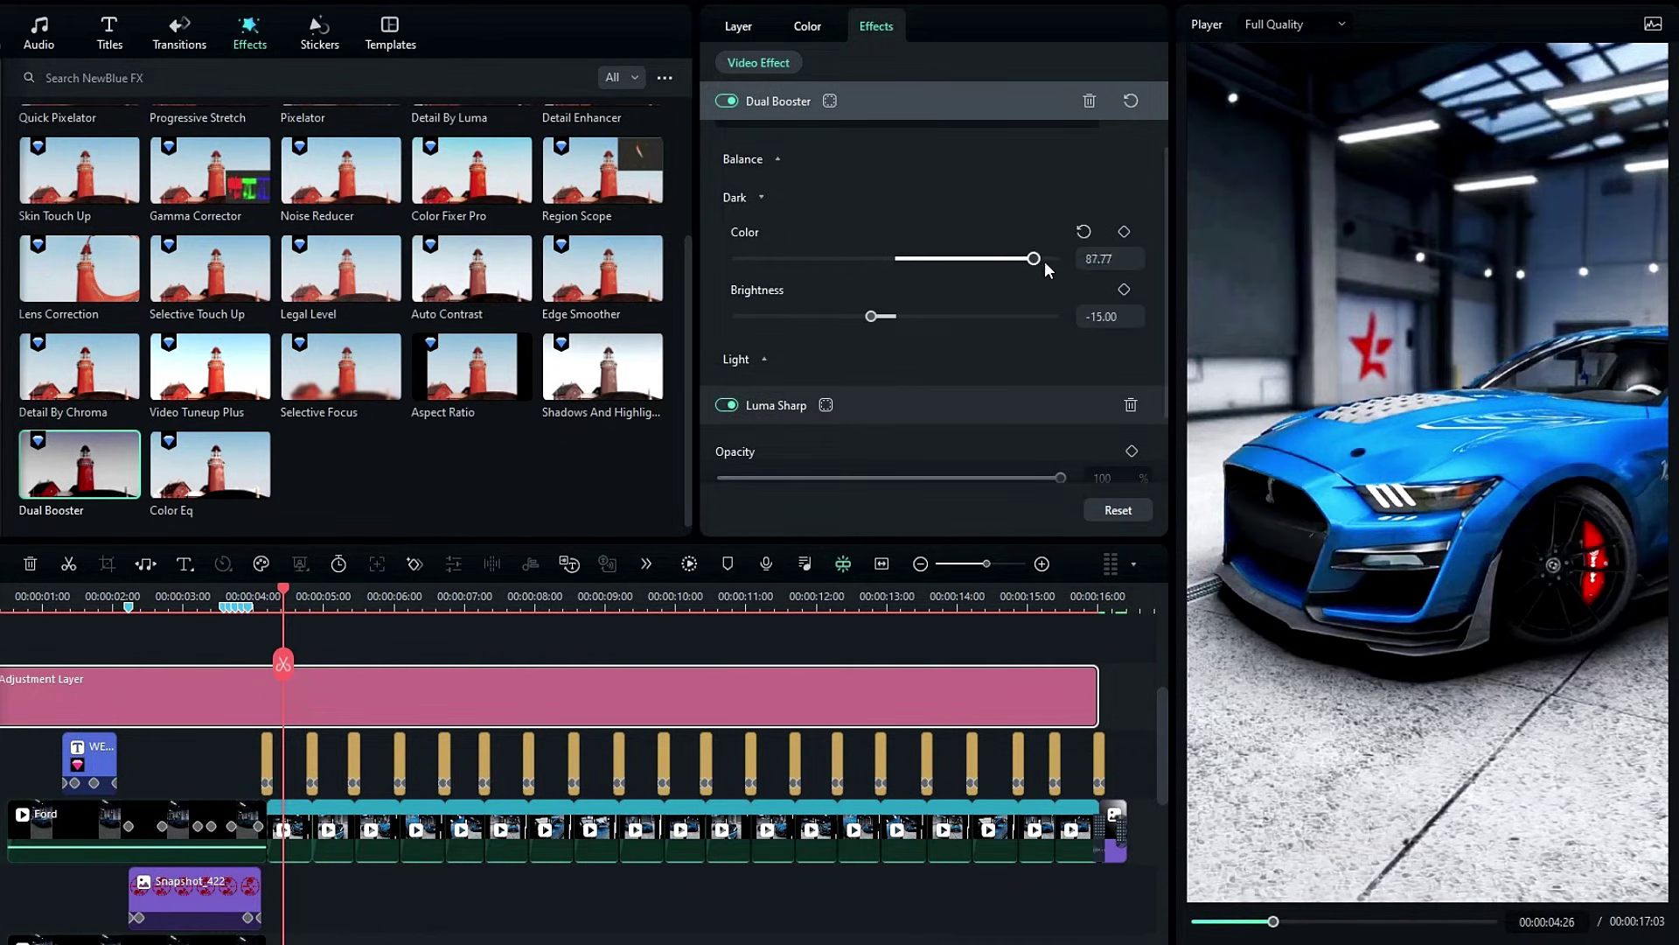
{"action": "left_click_drag", "start_coordinate": [1047, 270], "coordinate": [1060, 268]}
{"action": "scroll", "coordinate": [836, 280], "scroll_direction": "down", "scroll_amount": 1}
{"action": "left_click", "coordinate": [764, 263]}
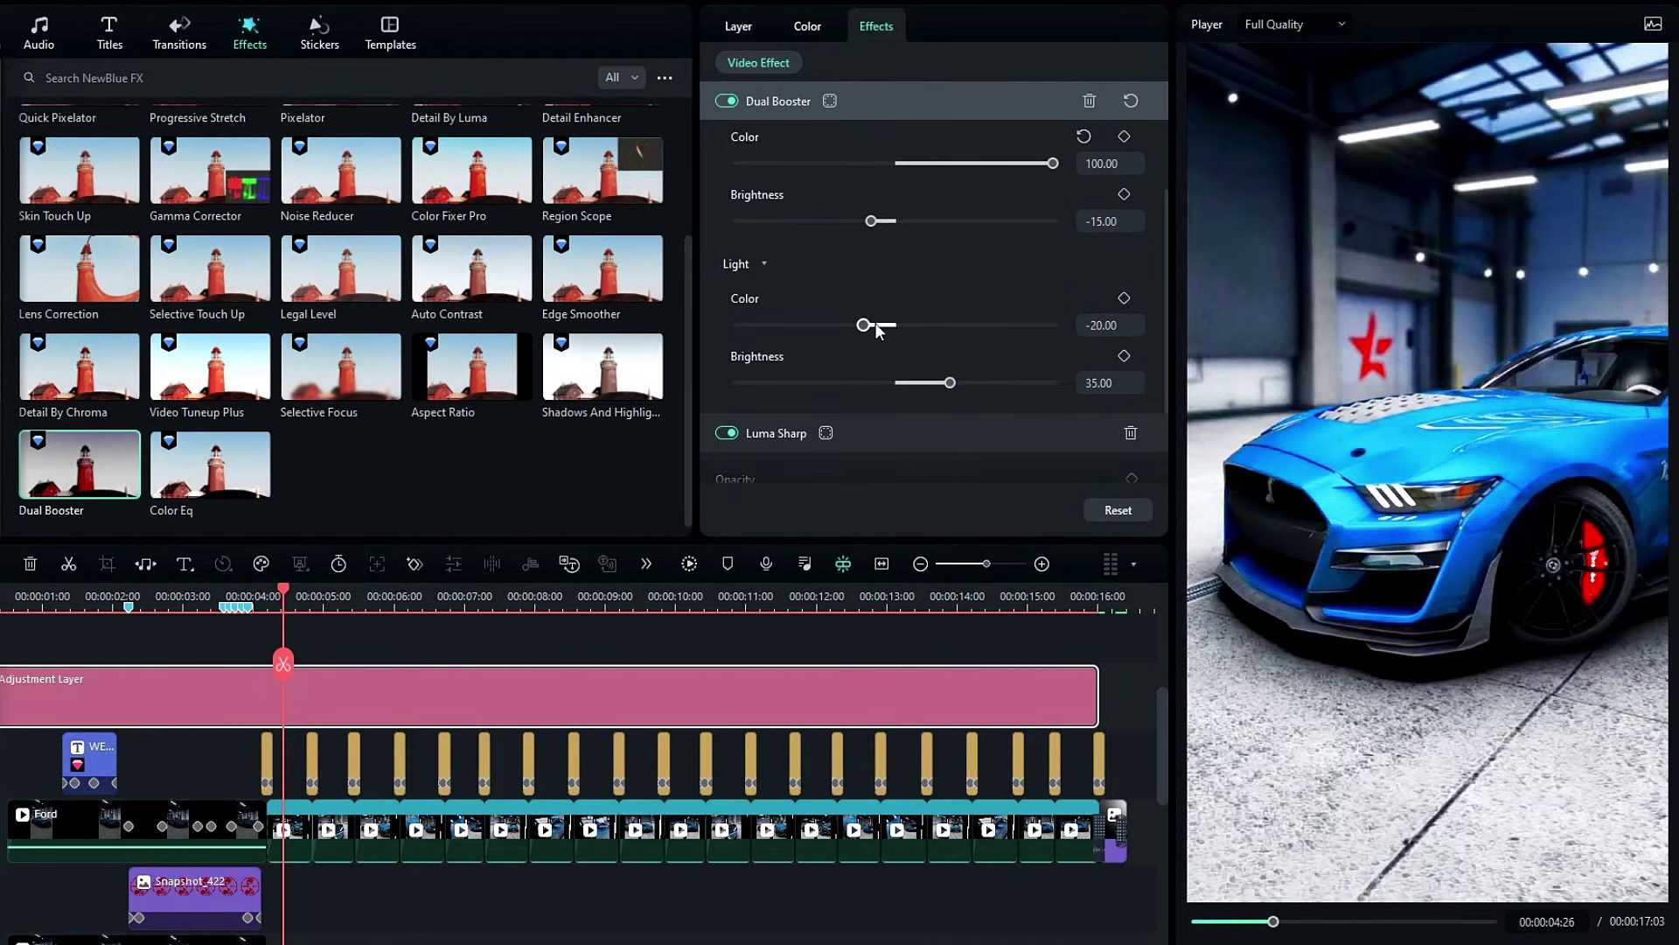
- Preview the speed-ramped car clips with the Adjustment Layer's effects applied
{"action": "left_click_drag", "start_coordinate": [291, 593], "coordinate": [359, 598]}
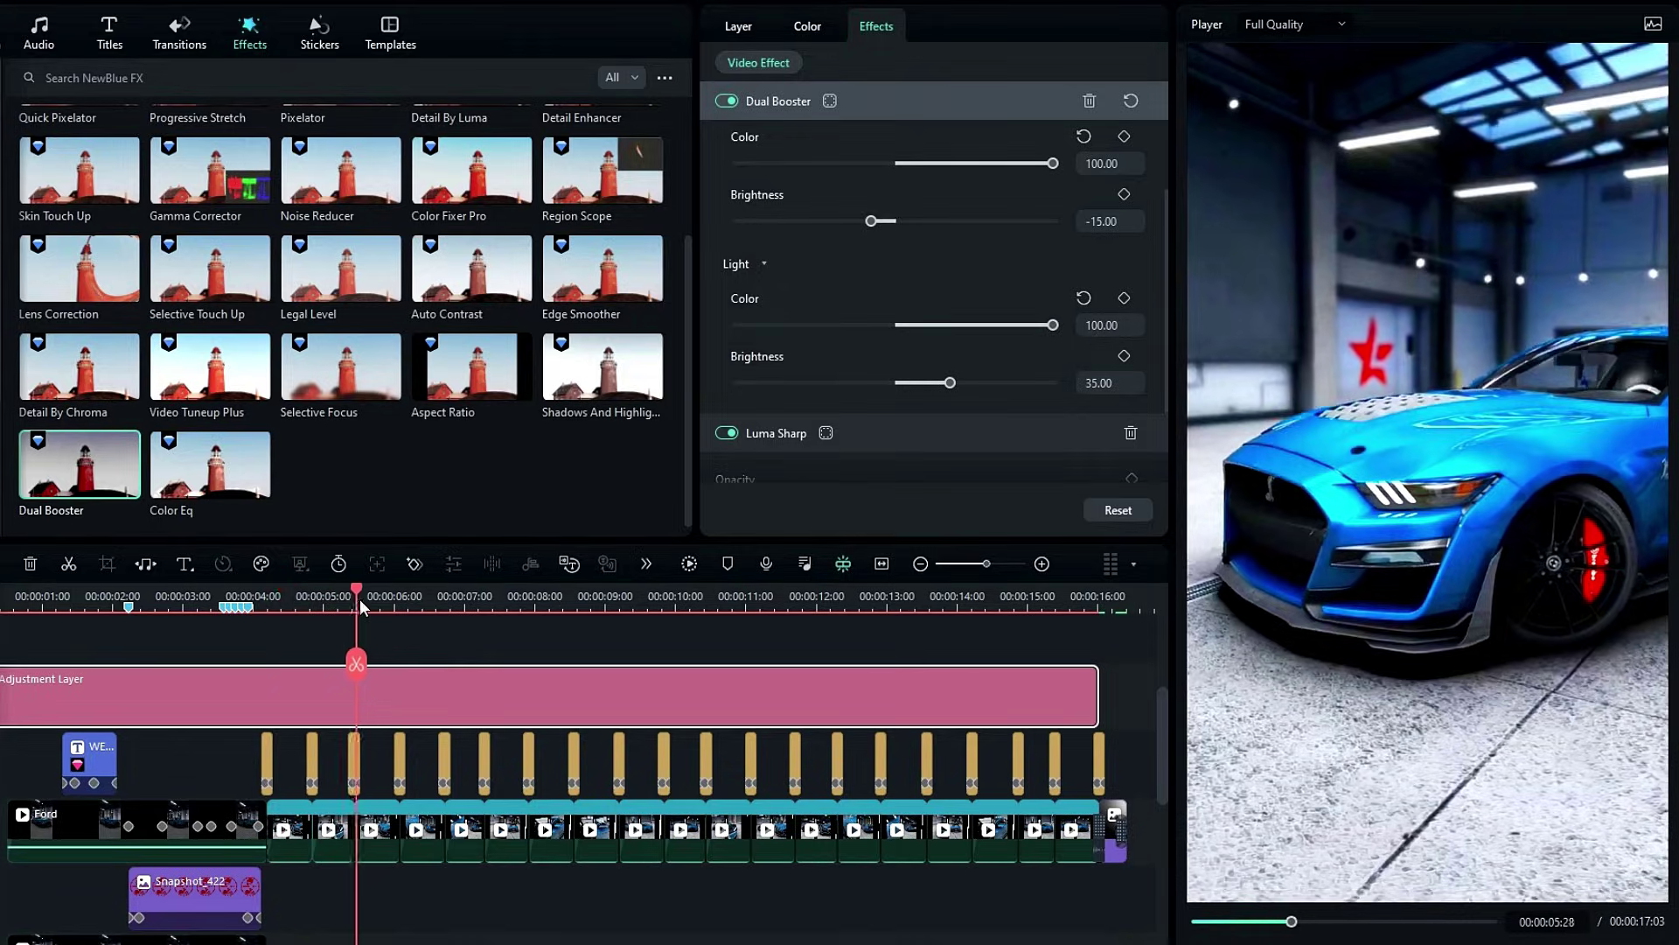
{"action": "key", "text": "Return"}
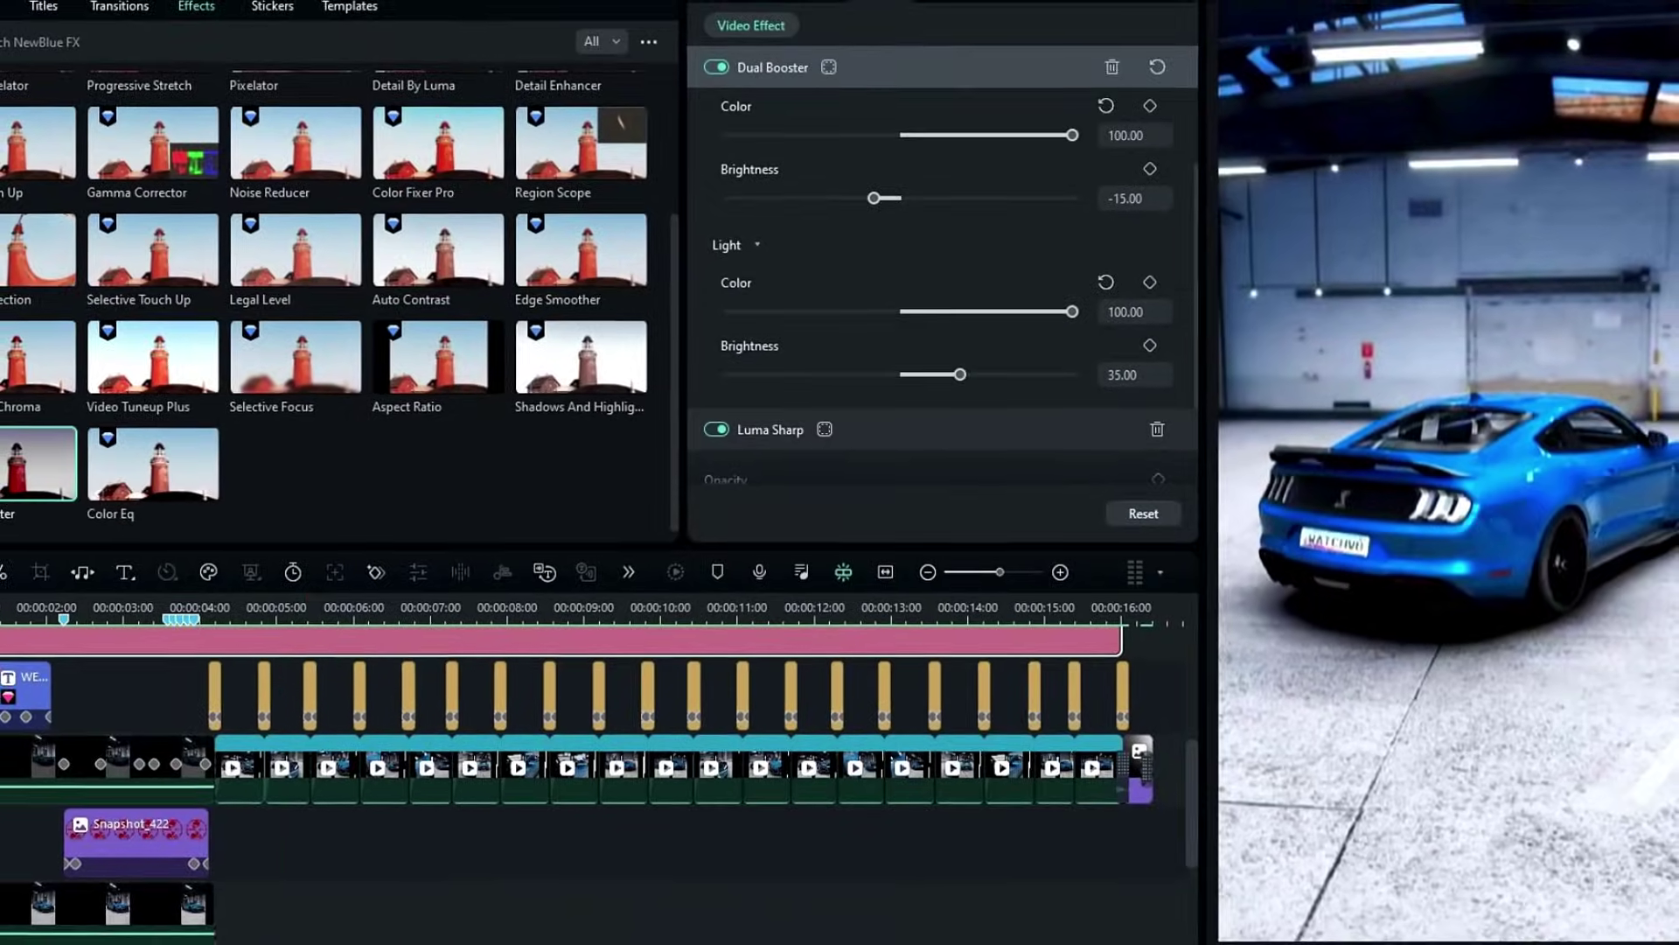
{"action": "left_click_drag", "start_coordinate": [3, 616], "coordinate": [200, 632]}
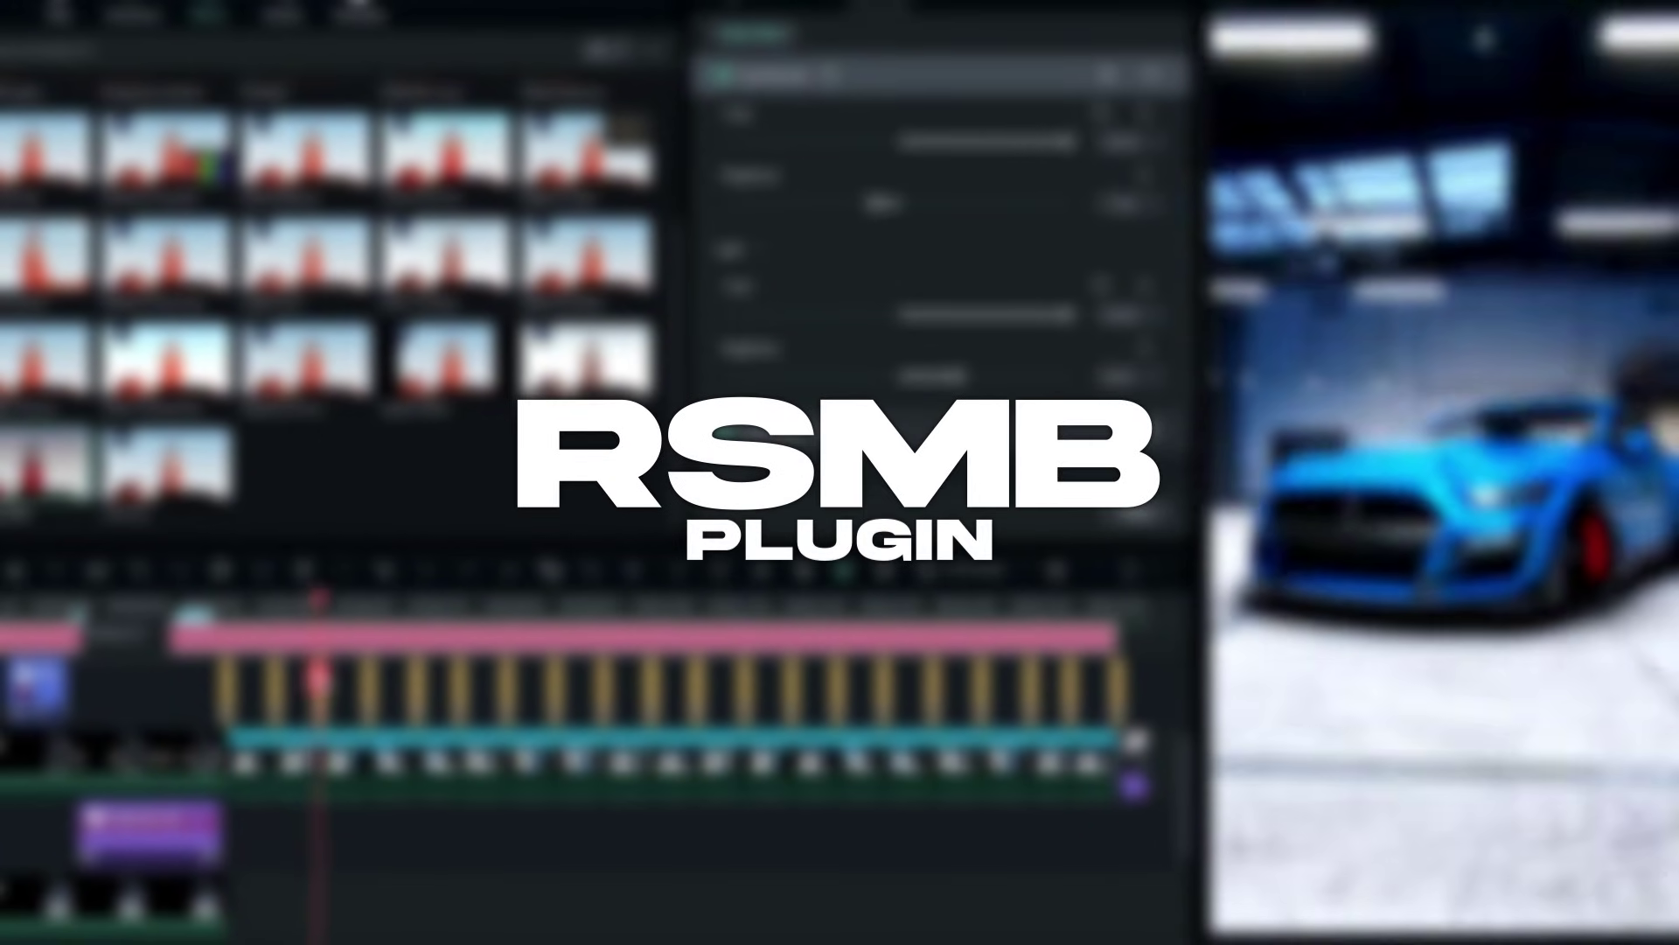